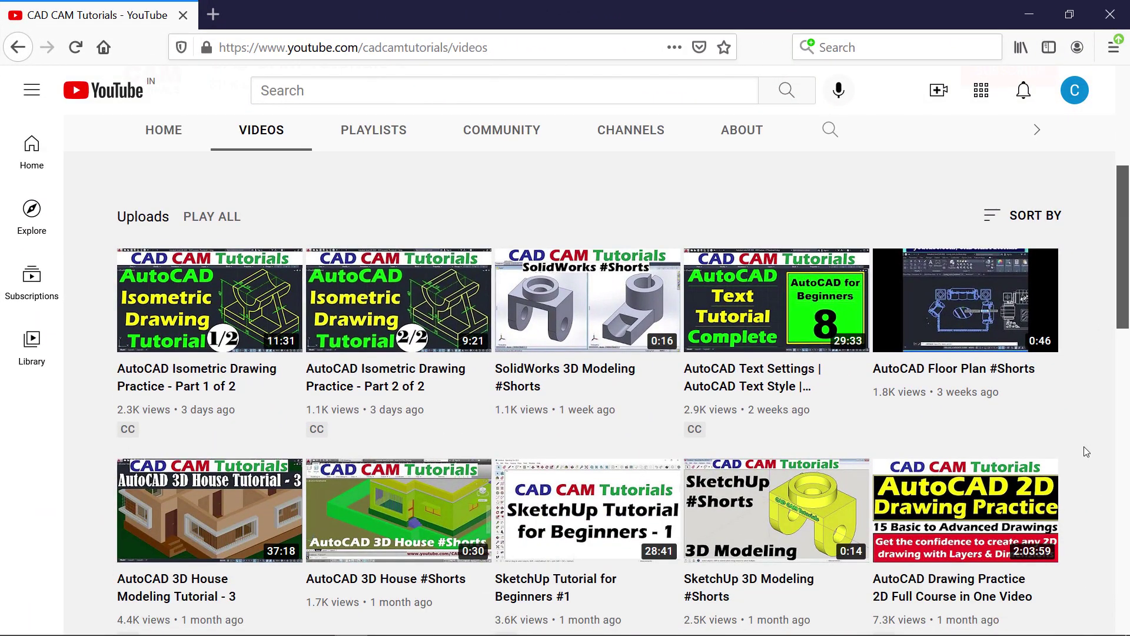
Subscribe to the CAD CAM Tutorials channel and choose a notification setting for its new videos
scroll(1086, 451, down, 8)
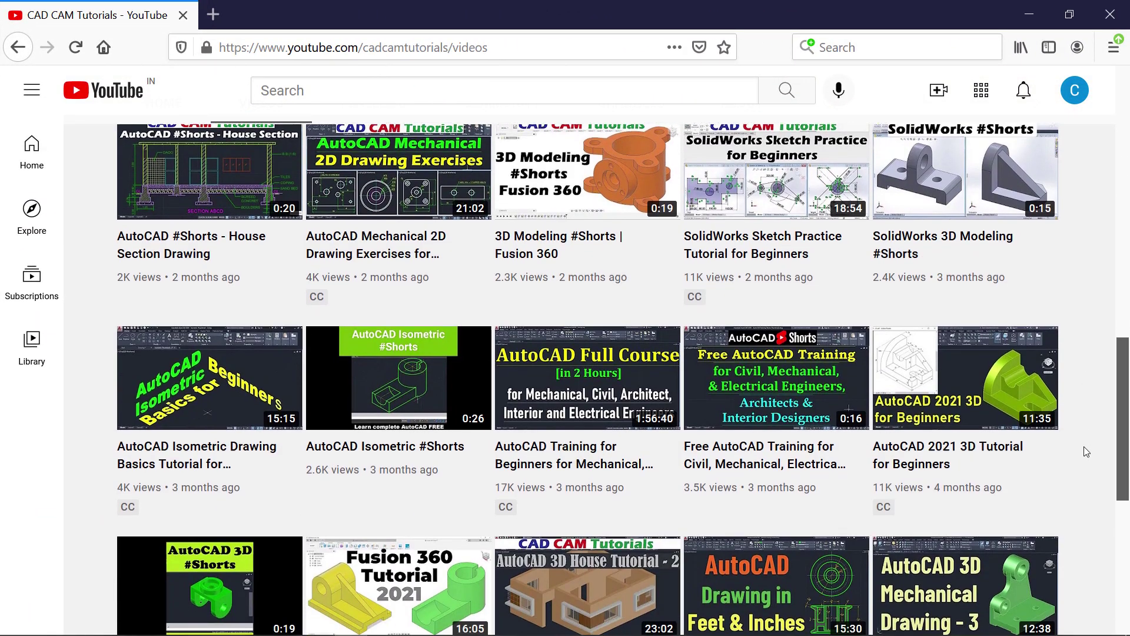
scroll(1086, 452, down, 6)
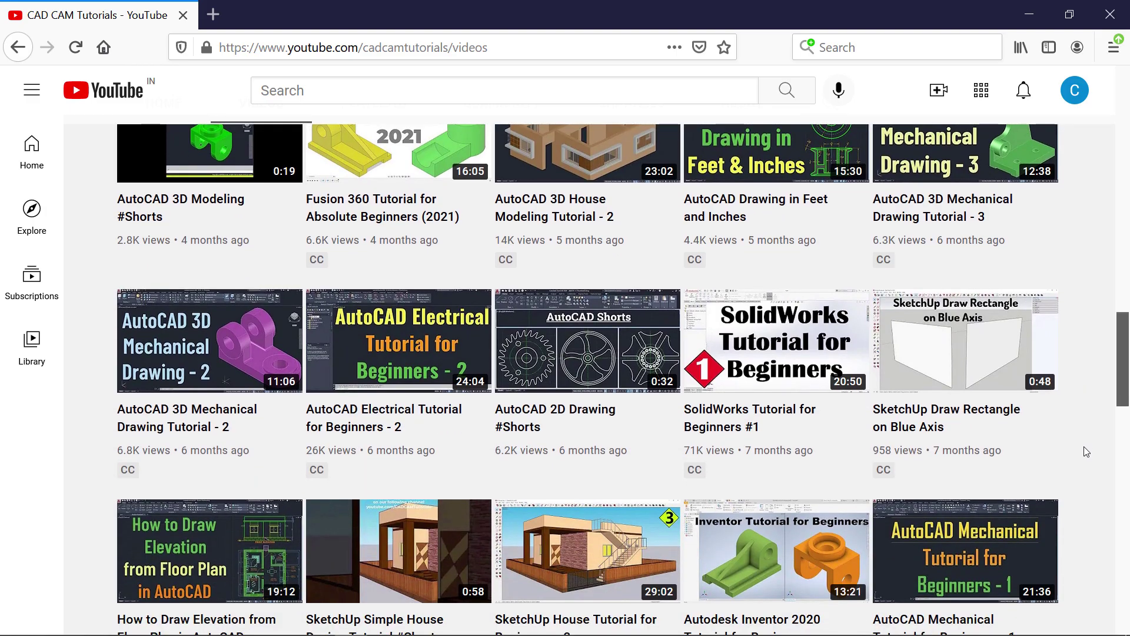
scroll(1086, 451, up, 10)
scroll(1086, 451, up, 8)
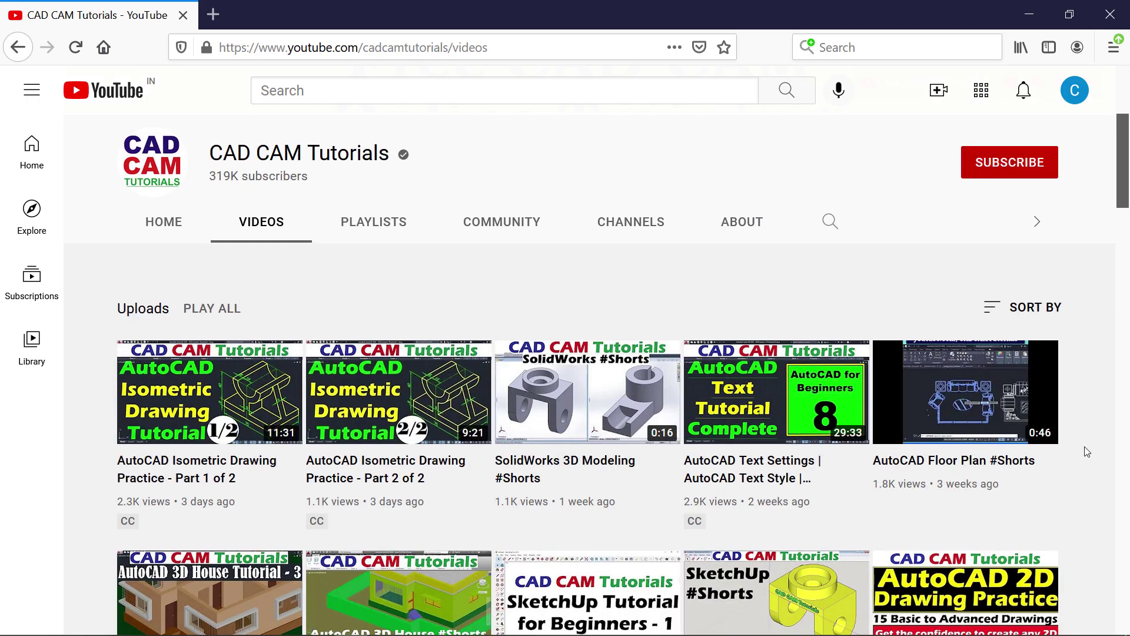
click(1003, 347)
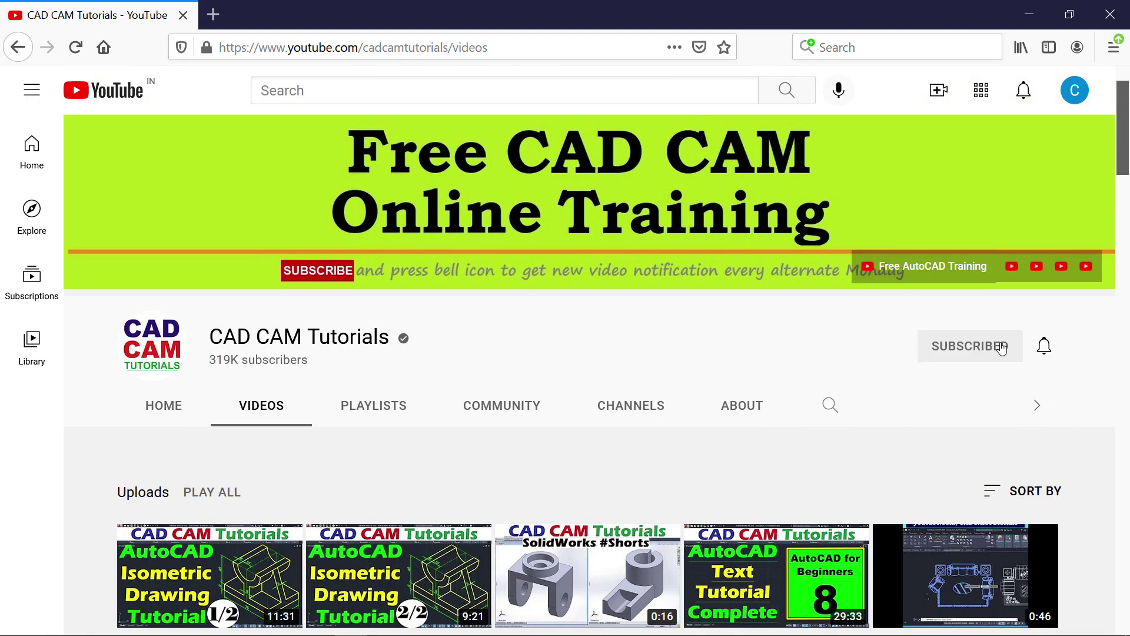
click(1044, 347)
click(963, 389)
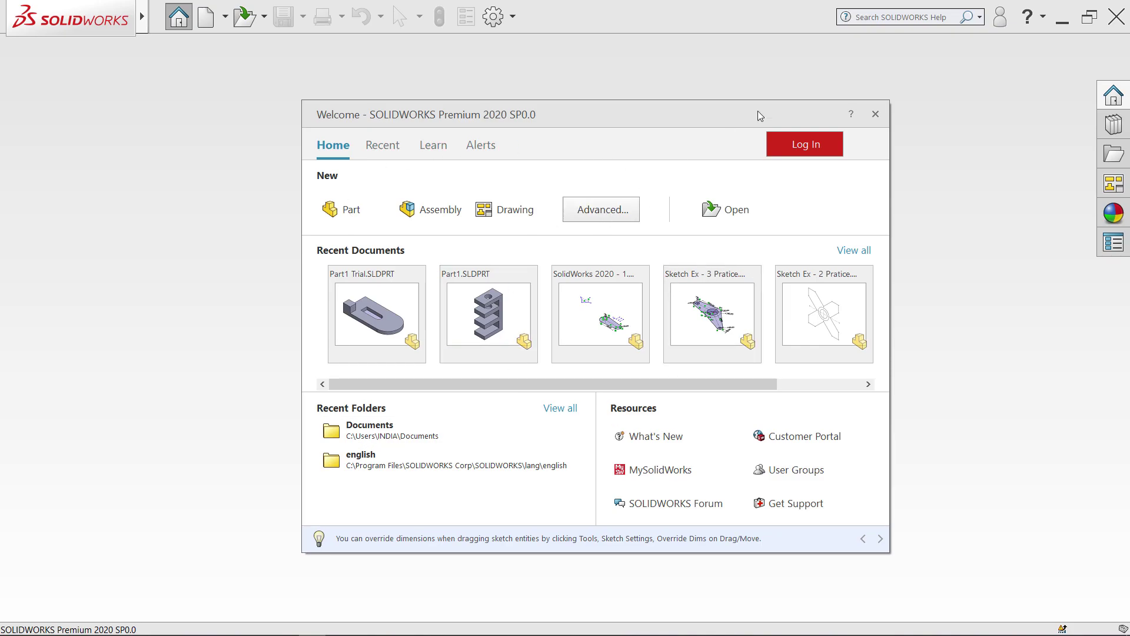
In SOLIDWORKS, dismiss the welcome window and create a new Part document
click(875, 114)
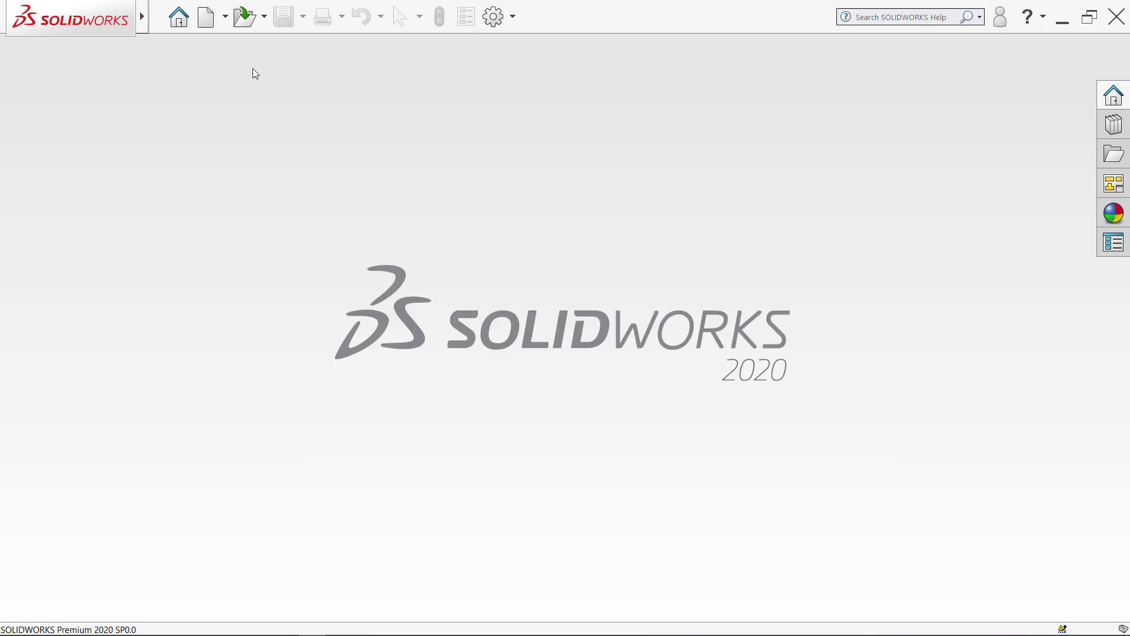
click(207, 22)
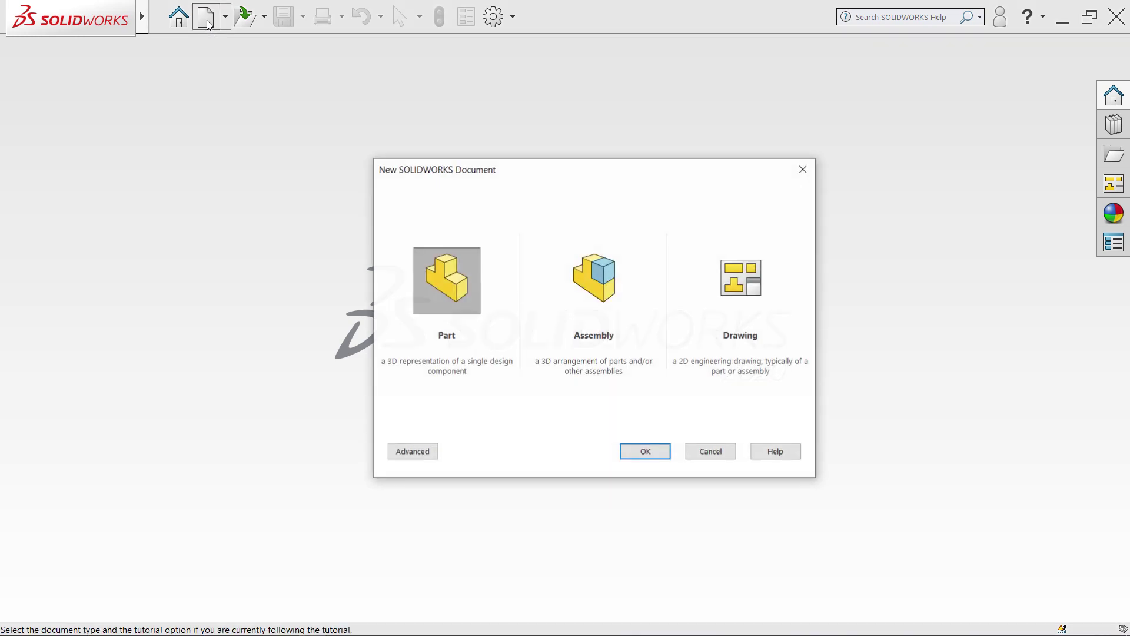
click(435, 276)
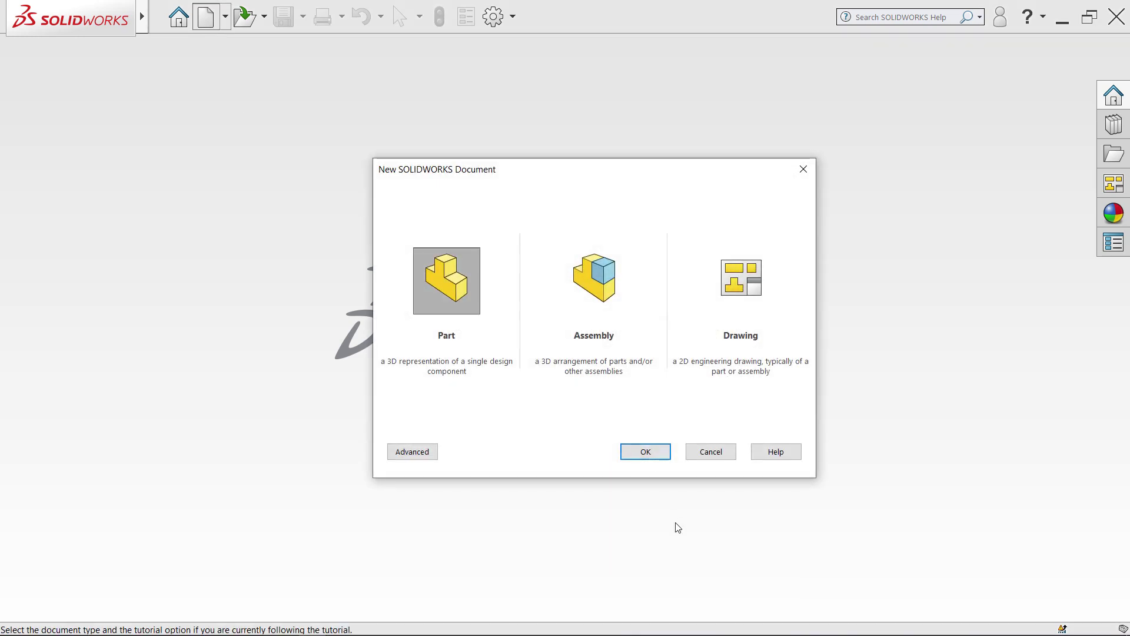
click(645, 451)
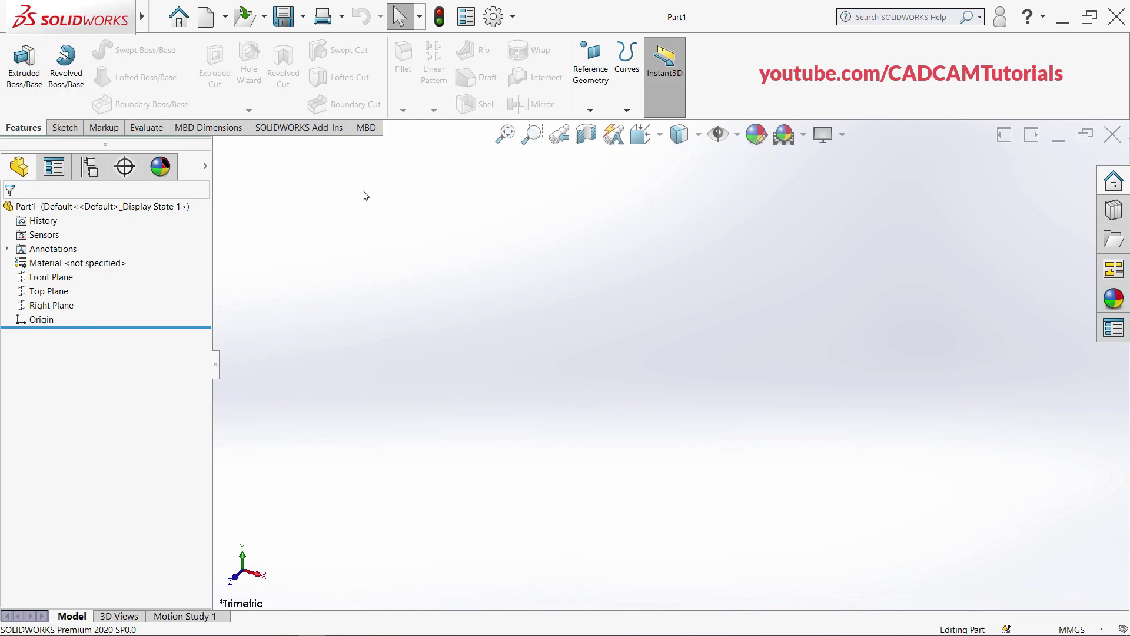
mouse_move(110, 23)
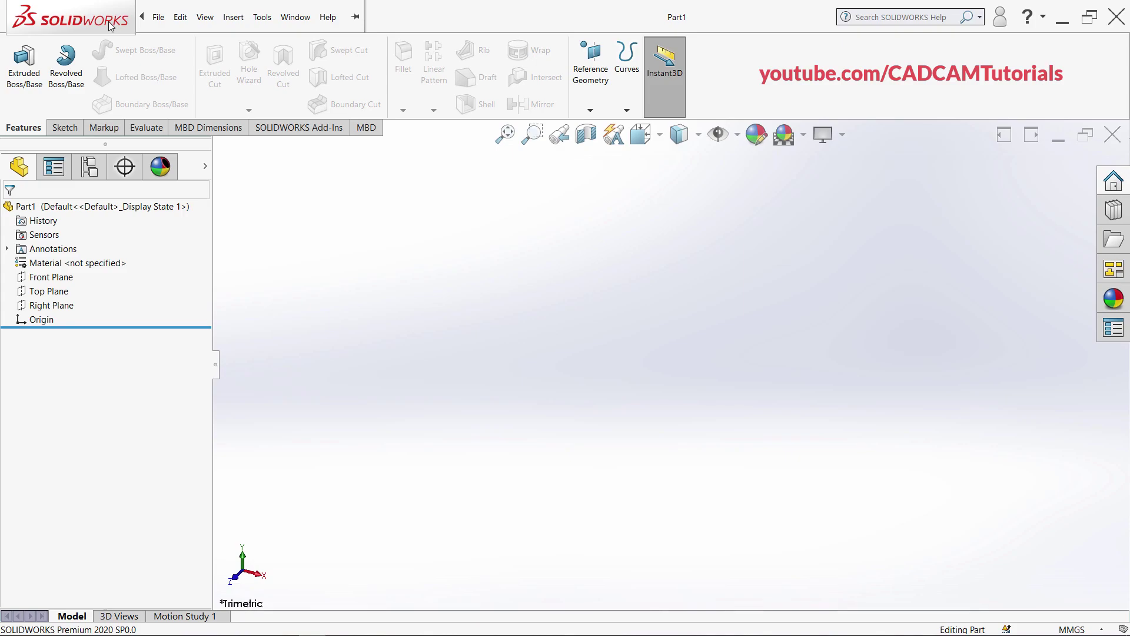
click(158, 17)
click(205, 17)
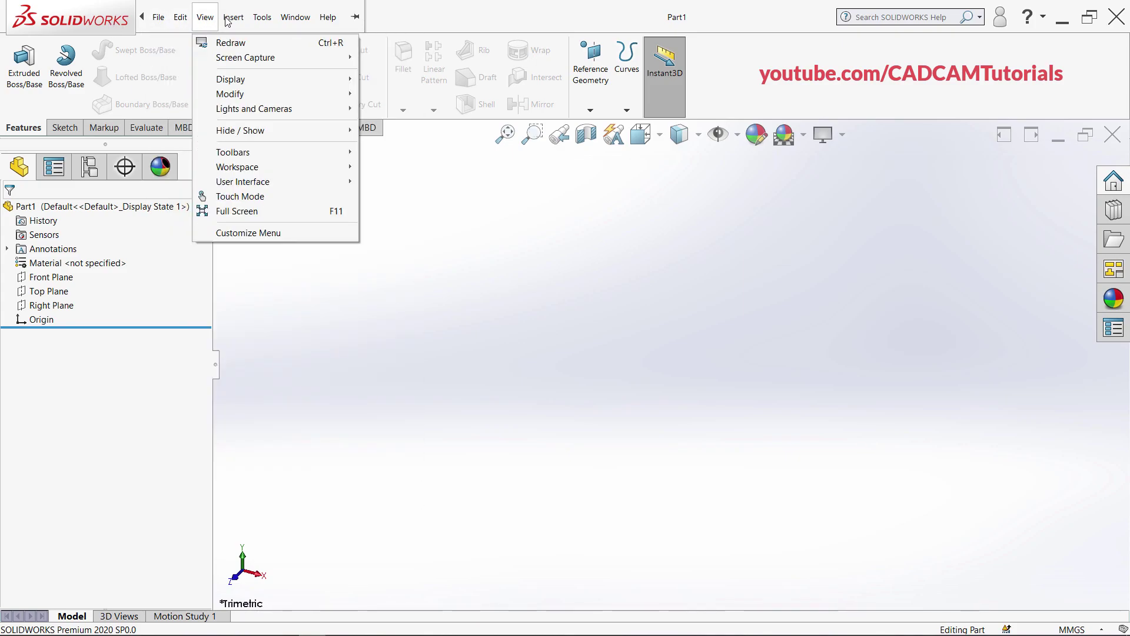
mouse_move(295, 17)
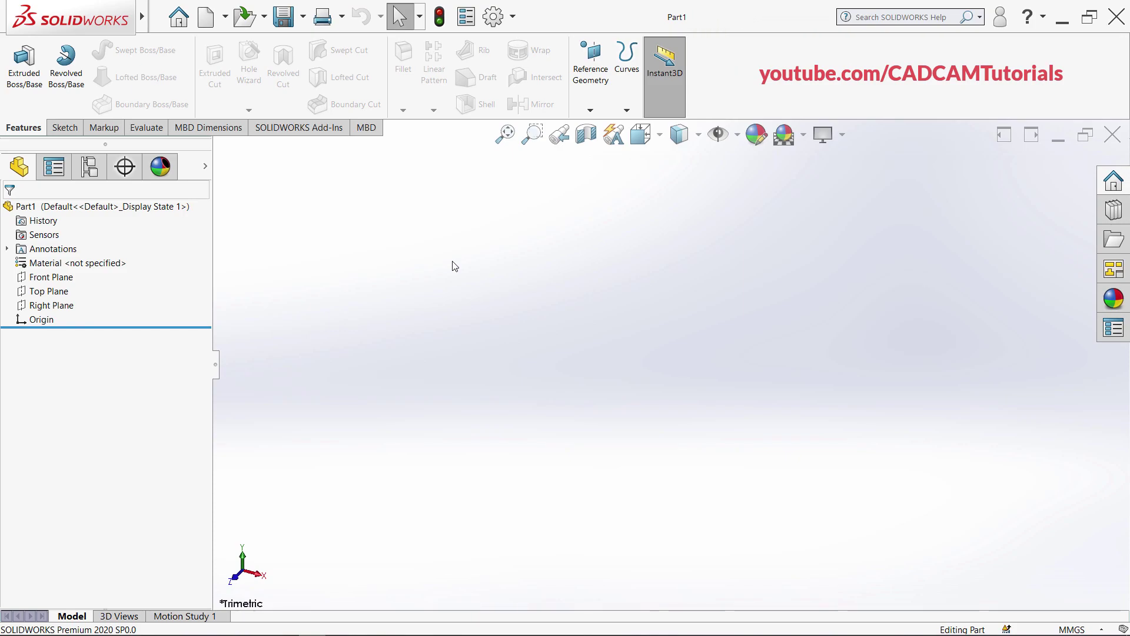
click(981, 18)
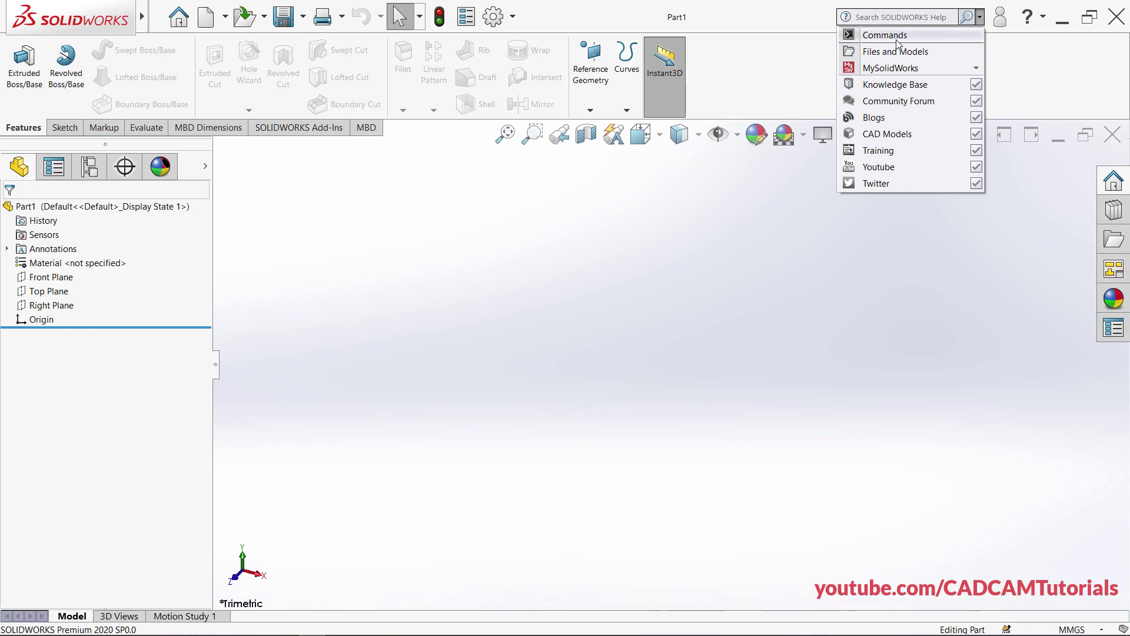
click(742, 81)
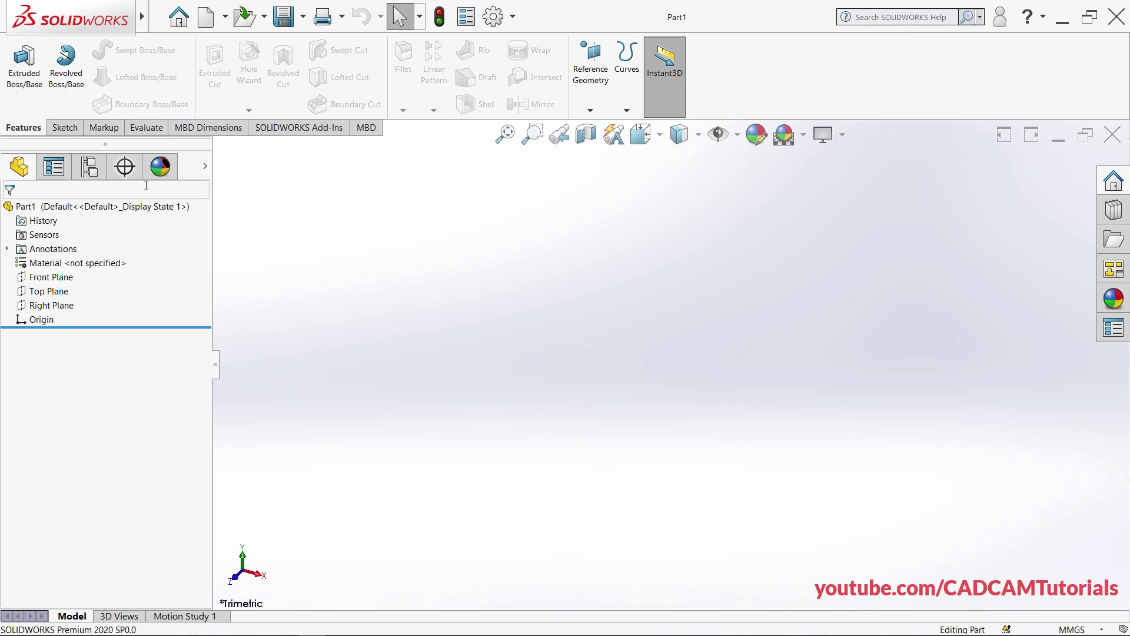
Search the commands for "extr" and locate the Extruded Boss/Base command in the interface
click(65, 128)
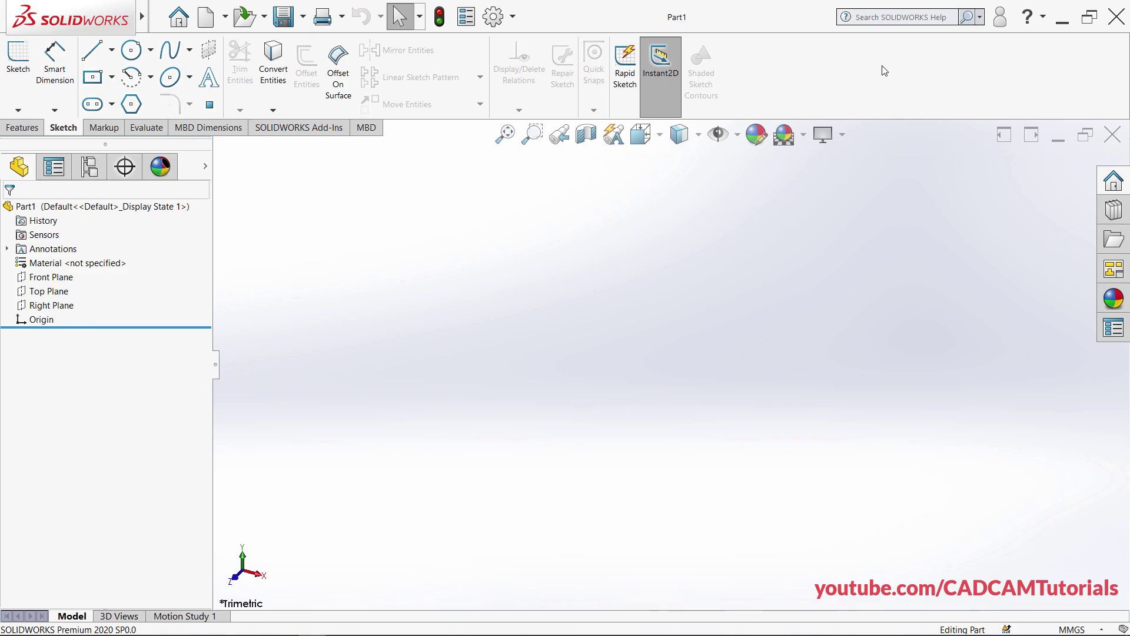
click(980, 17)
click(902, 37)
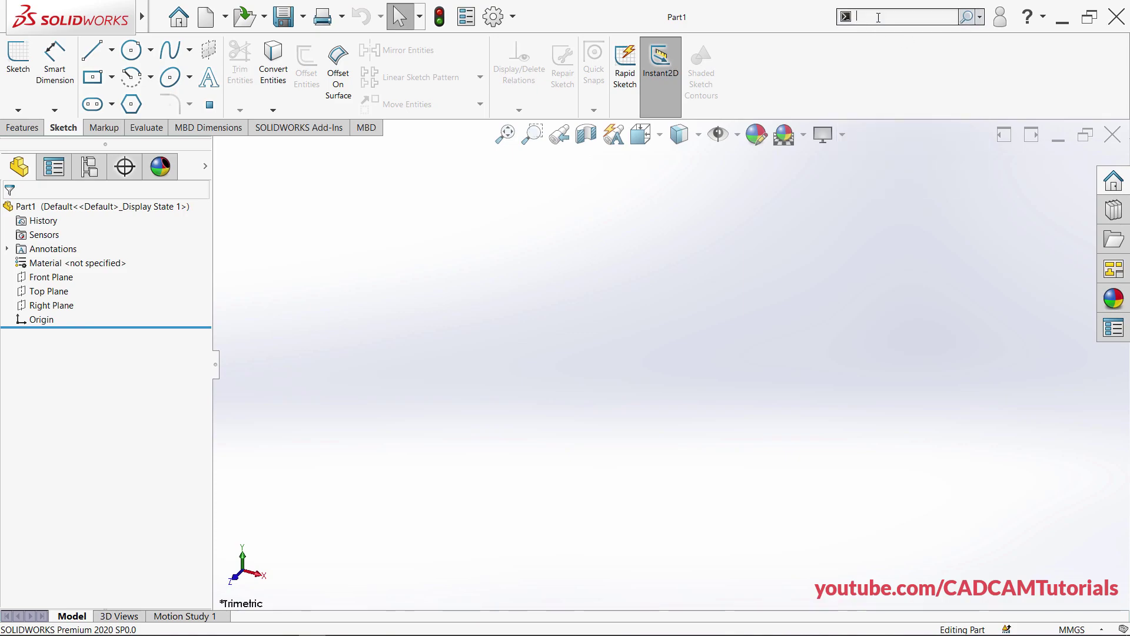
text(ex)
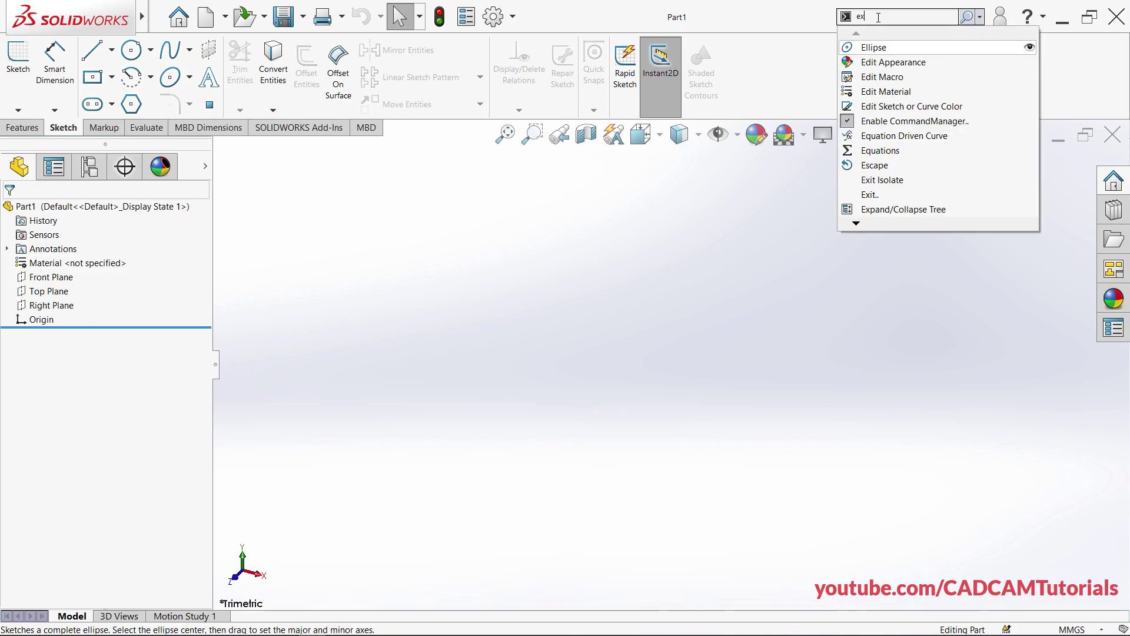
text(tr)
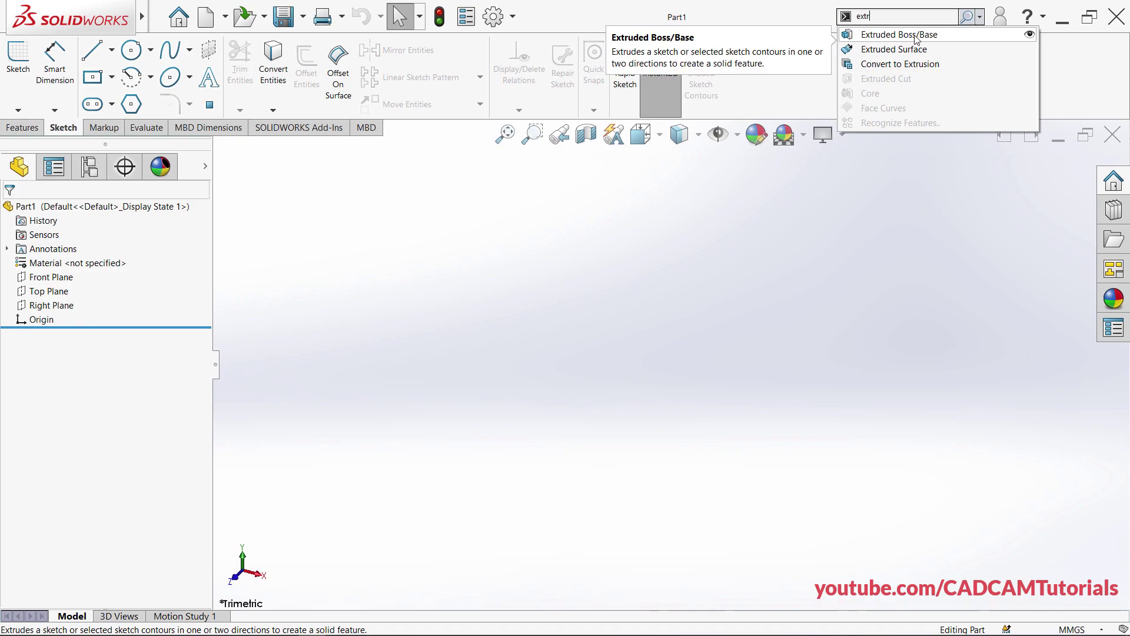
click(1029, 37)
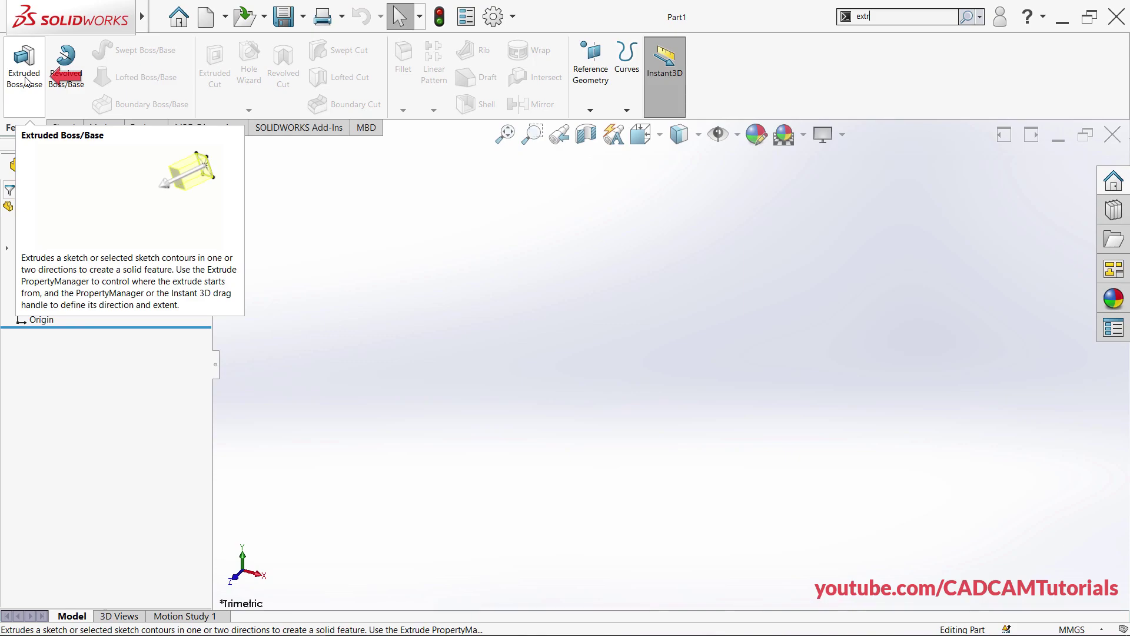
click(982, 19)
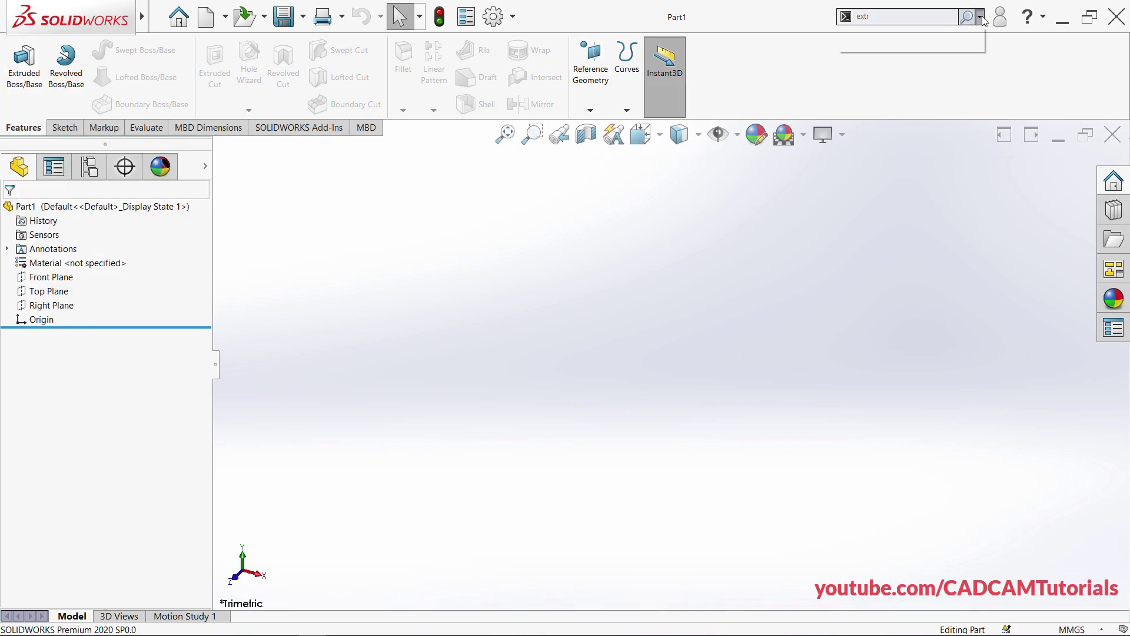
click(777, 66)
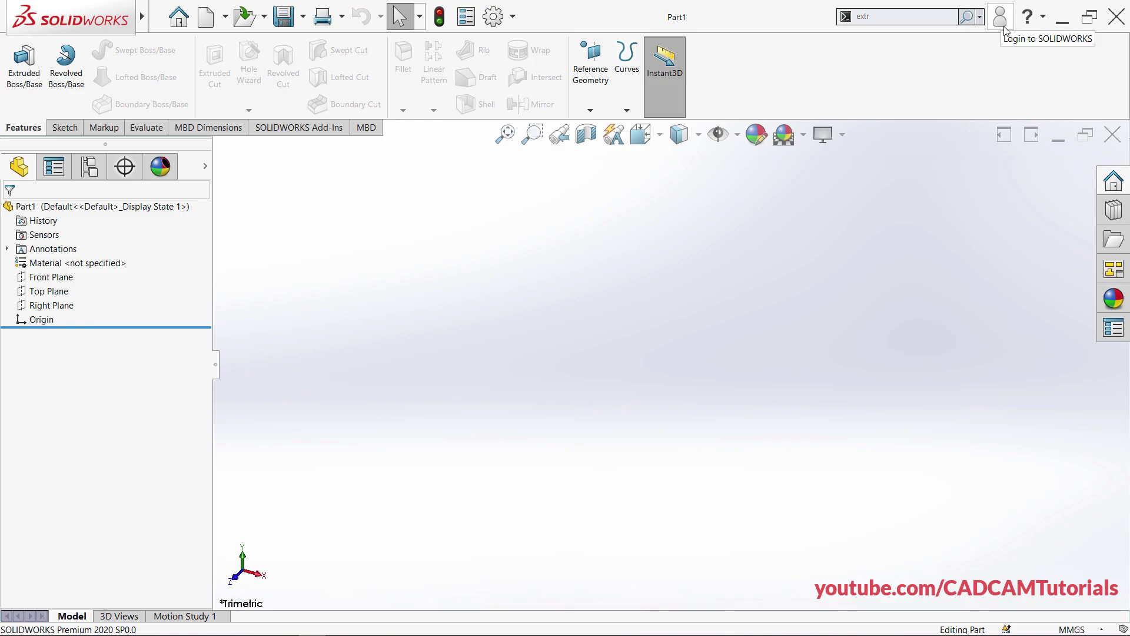
click(1046, 22)
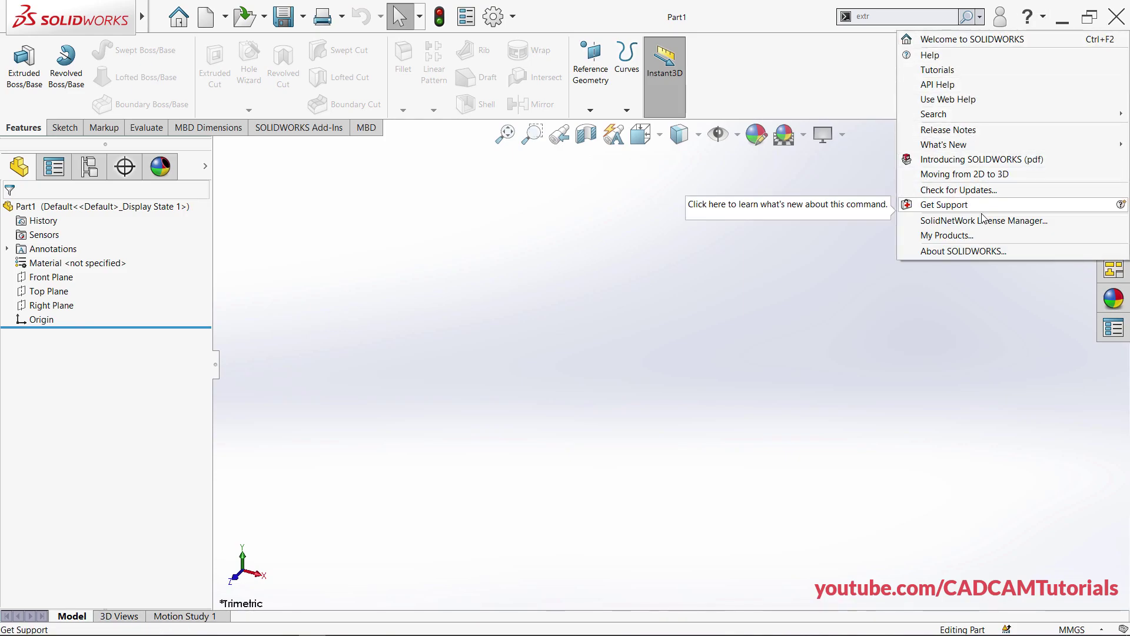
click(850, 75)
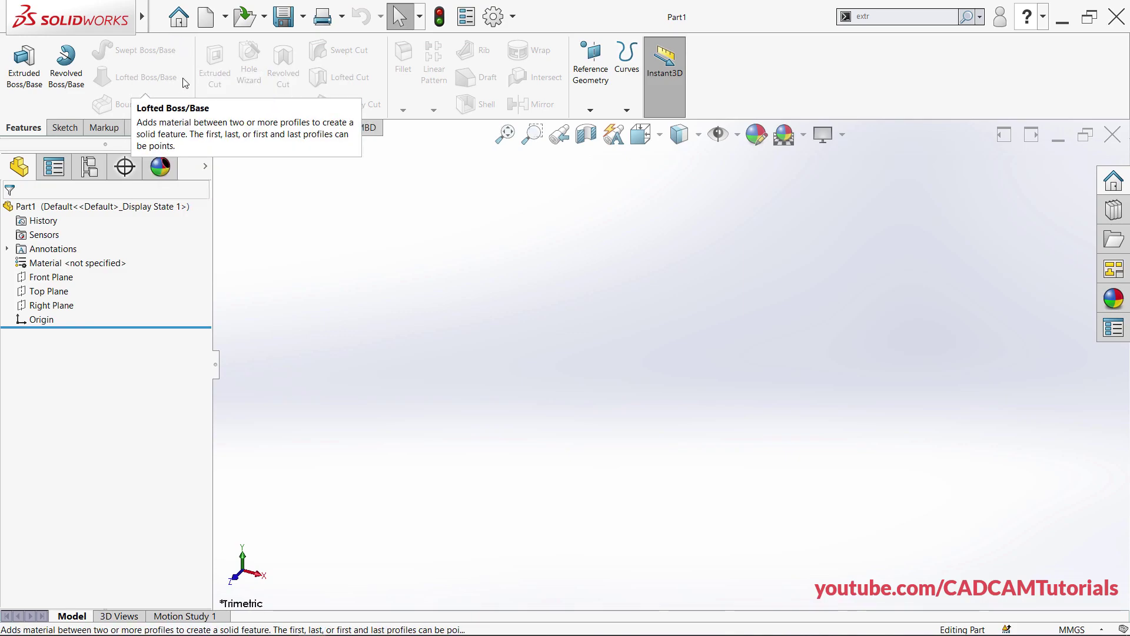
Switch the CommandManager to small buttons without text and restore the large buttons with text
right_click(363, 70)
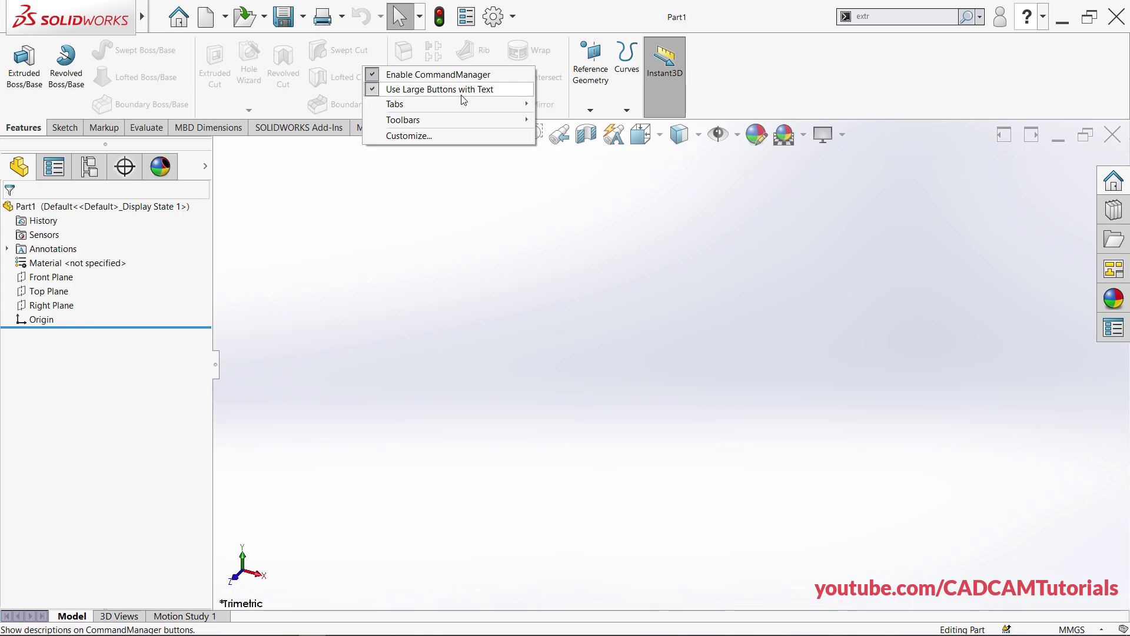
click(403, 93)
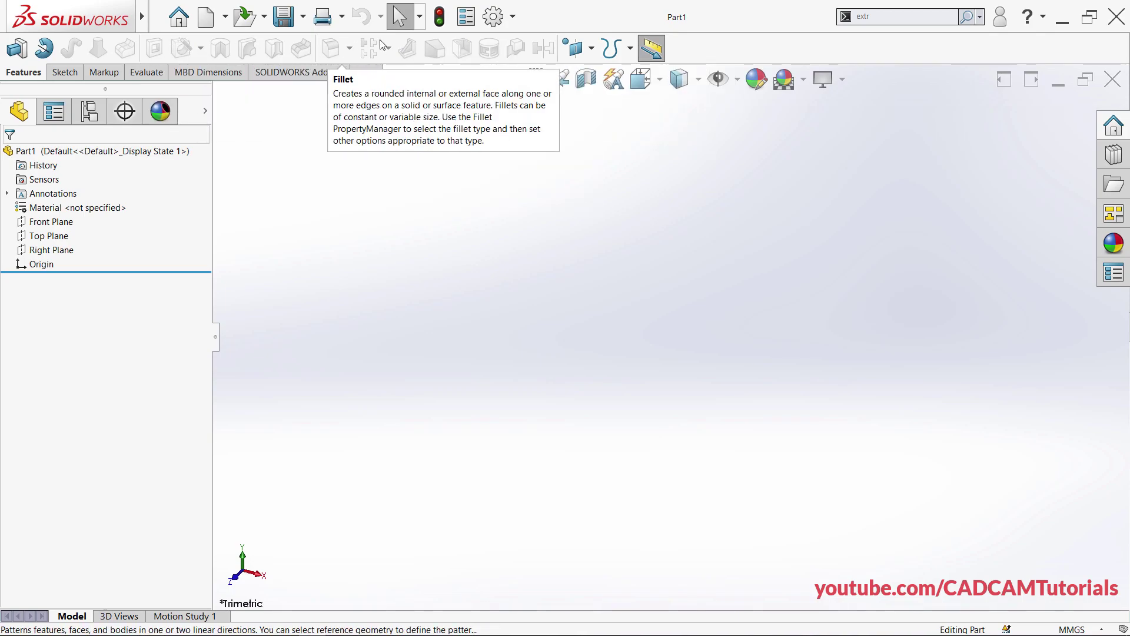
right_click(275, 50)
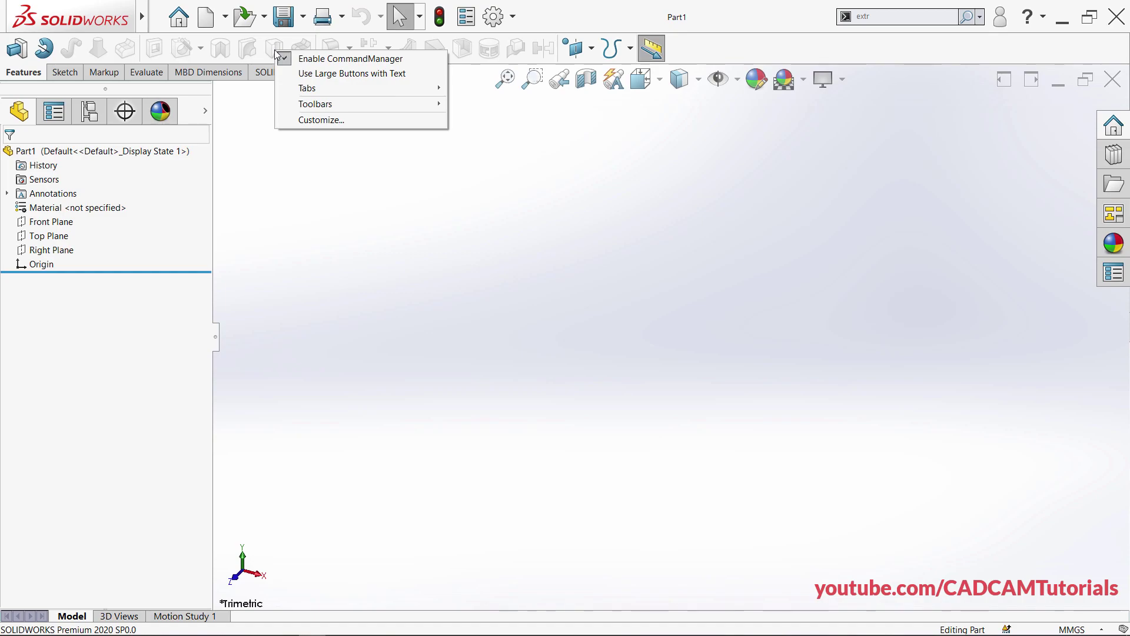
click(321, 74)
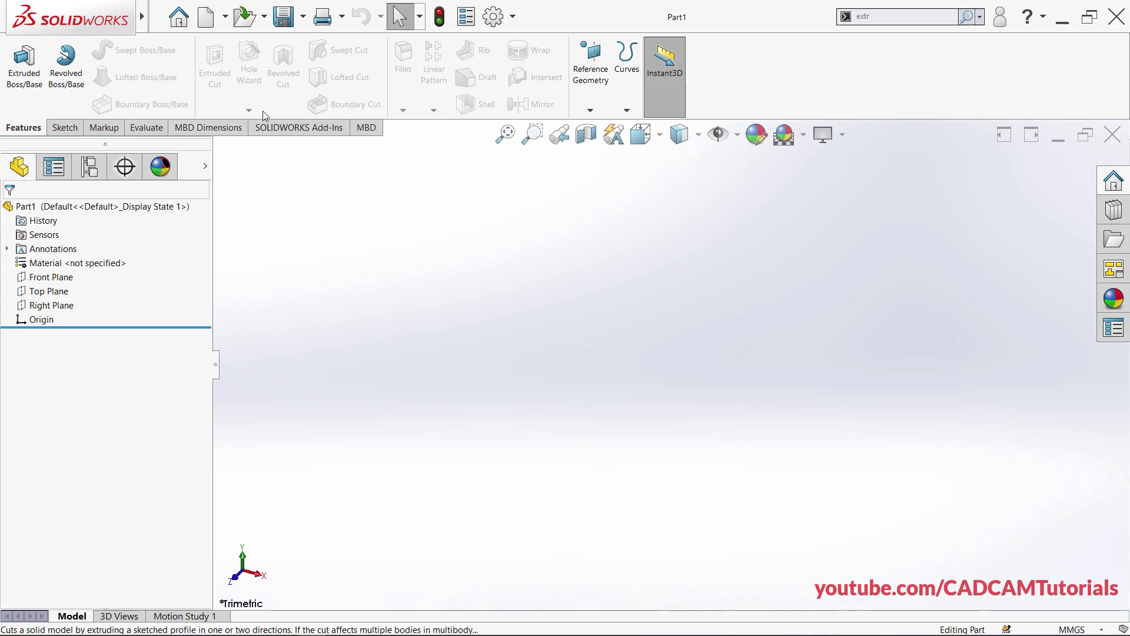
Add the Sheet Metal tab to the CommandManager and display its tools
right_click(377, 65)
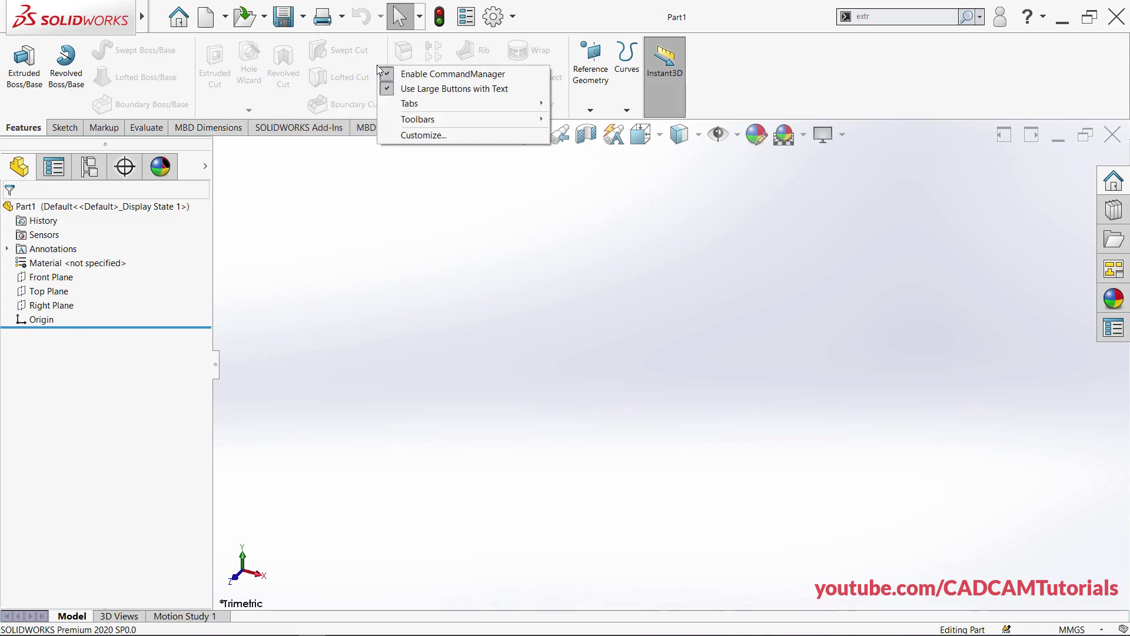
mouse_move(415, 107)
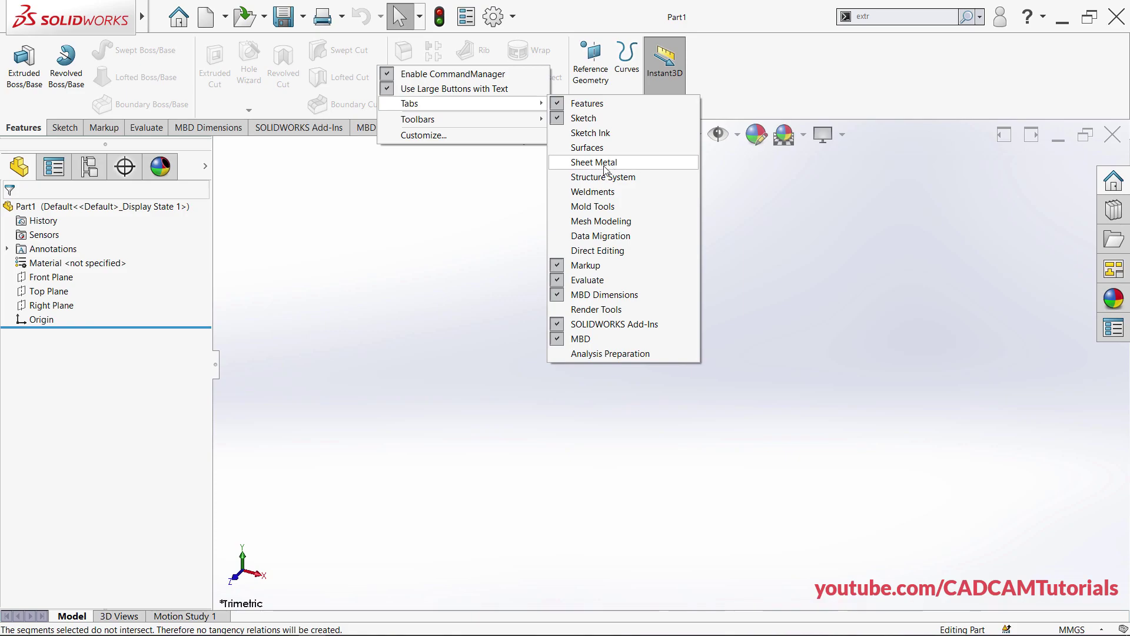
click(579, 166)
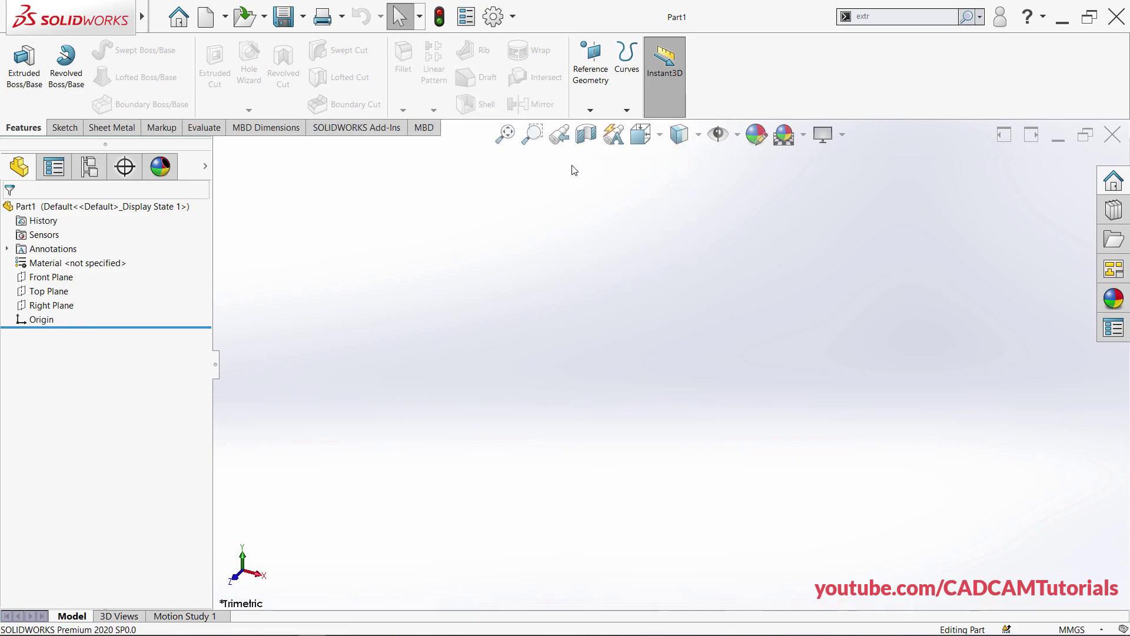
click(112, 128)
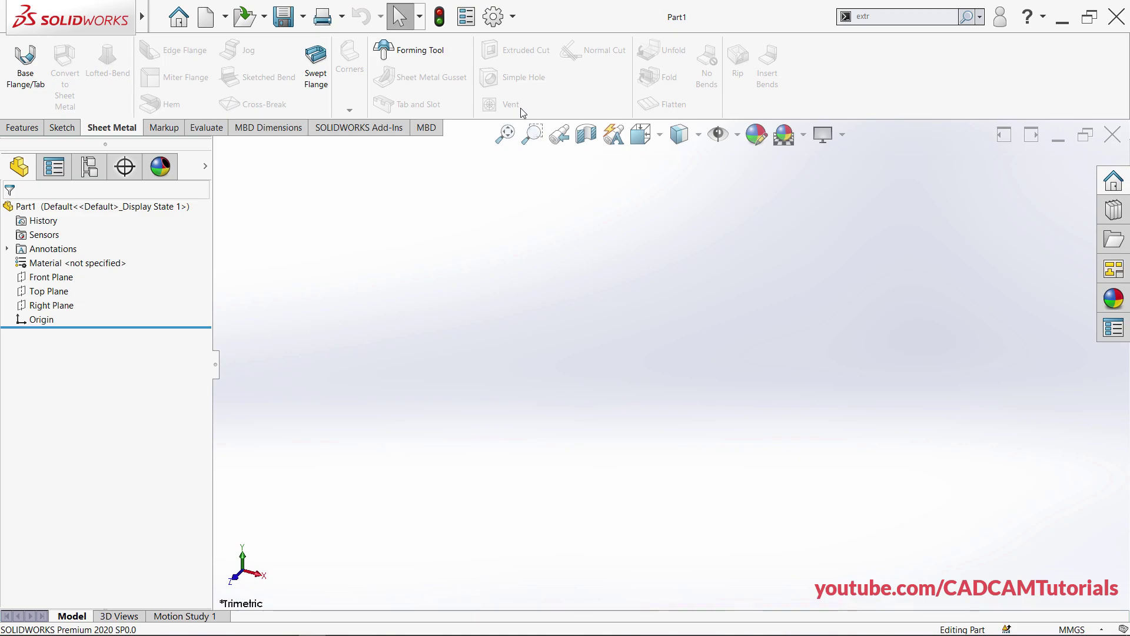
Remove the Sheet Metal tab from the CommandManager
right_click(451, 72)
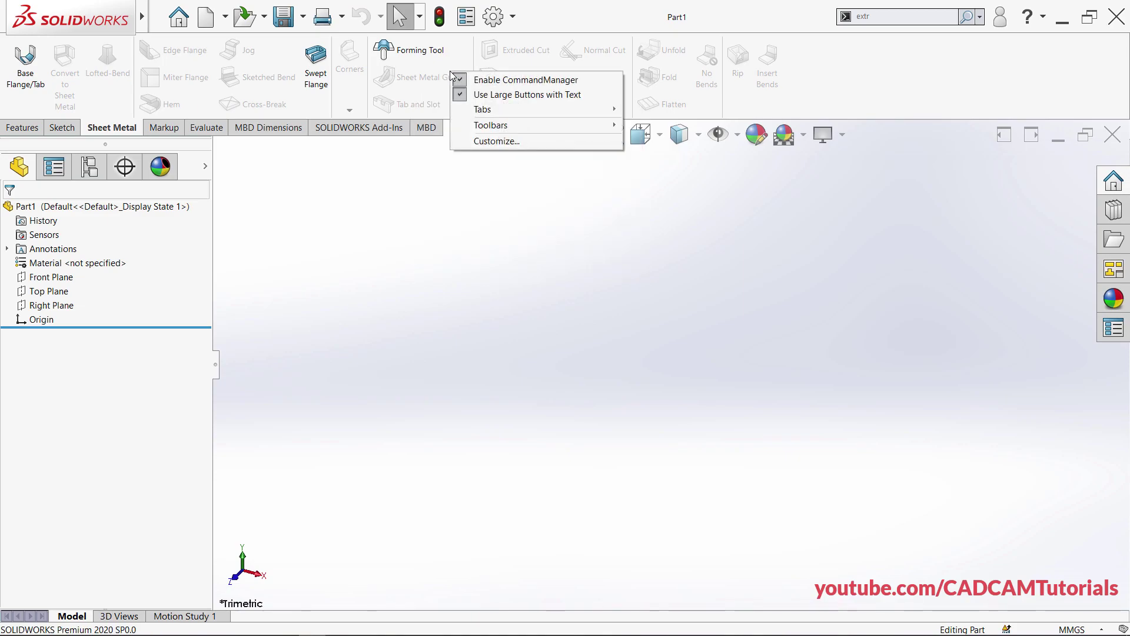
mouse_move(490, 112)
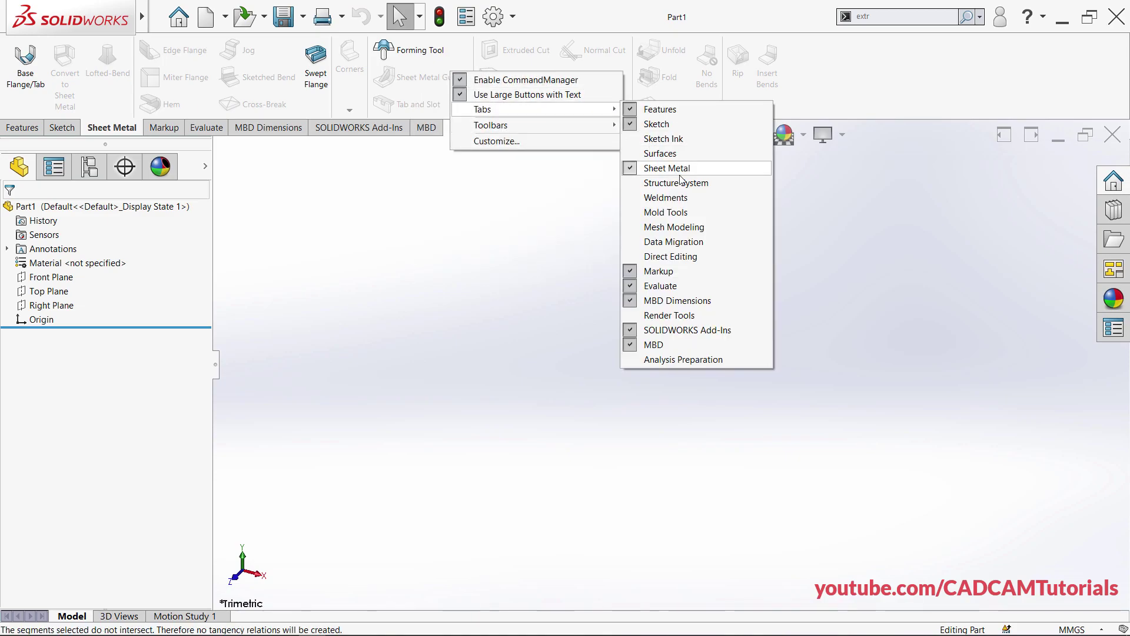
click(704, 168)
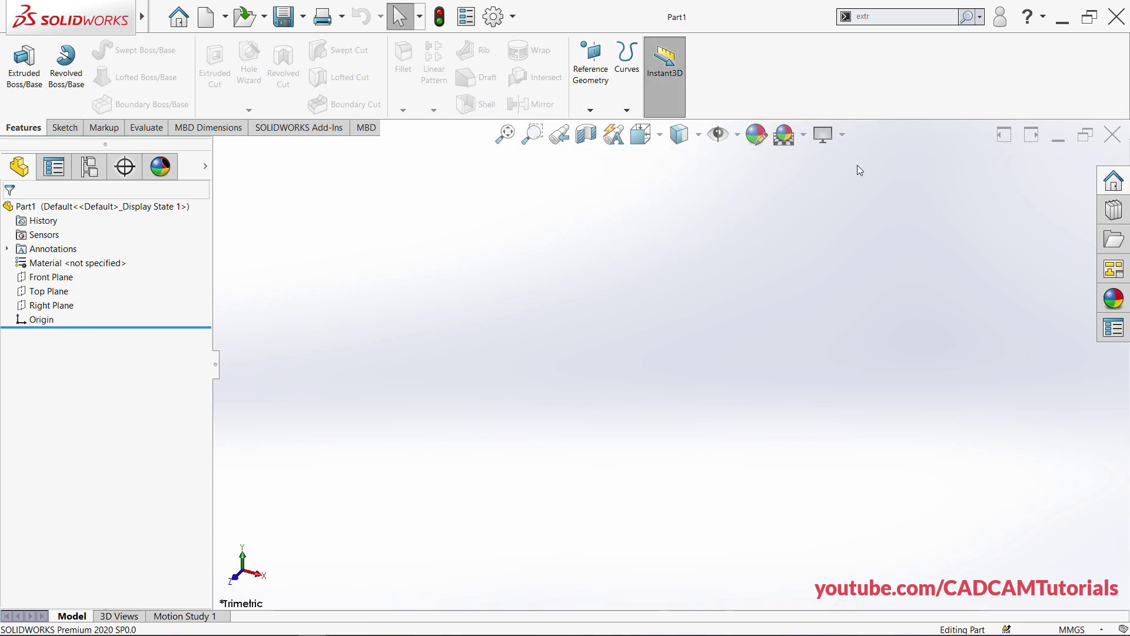
Hide the View (Heads-Up) toolbar and show it again
right_click(770, 74)
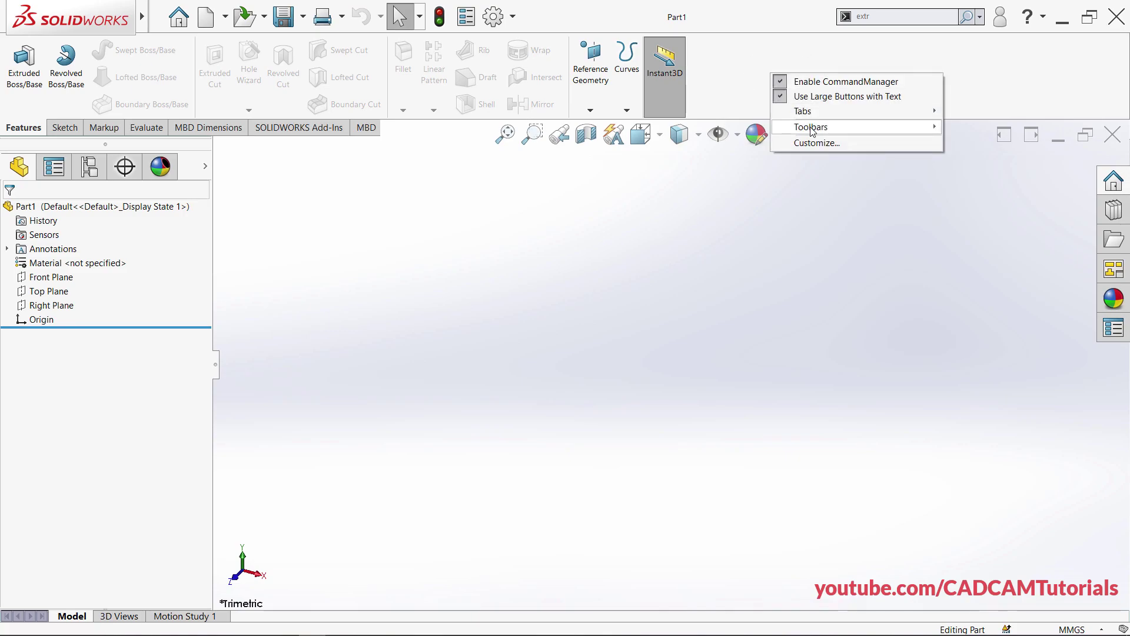
mouse_move(811, 128)
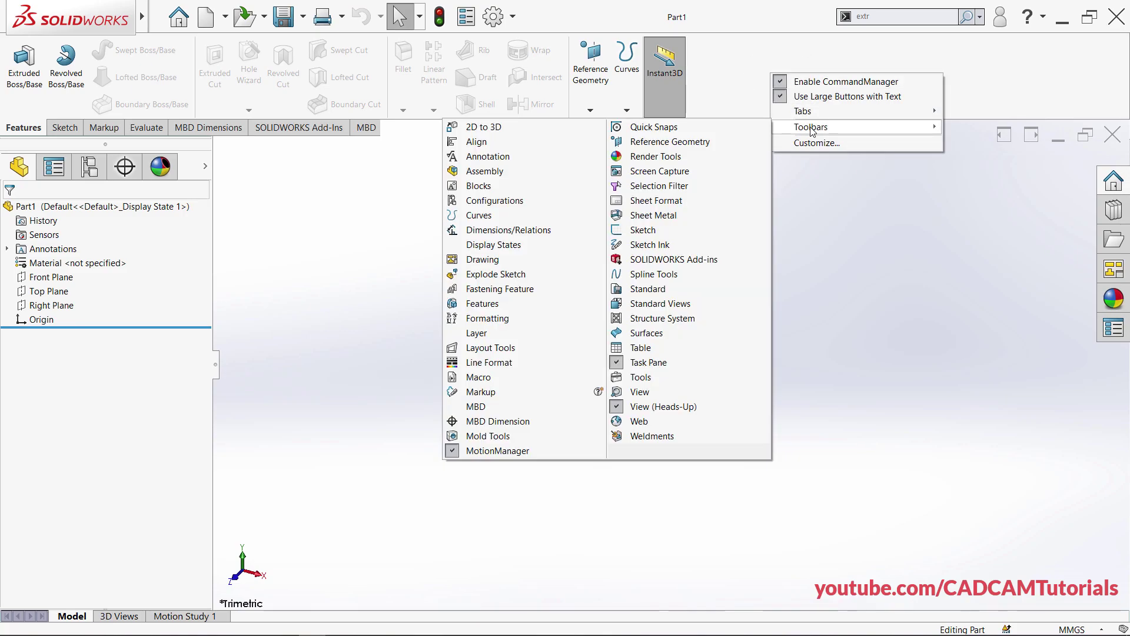
click(671, 413)
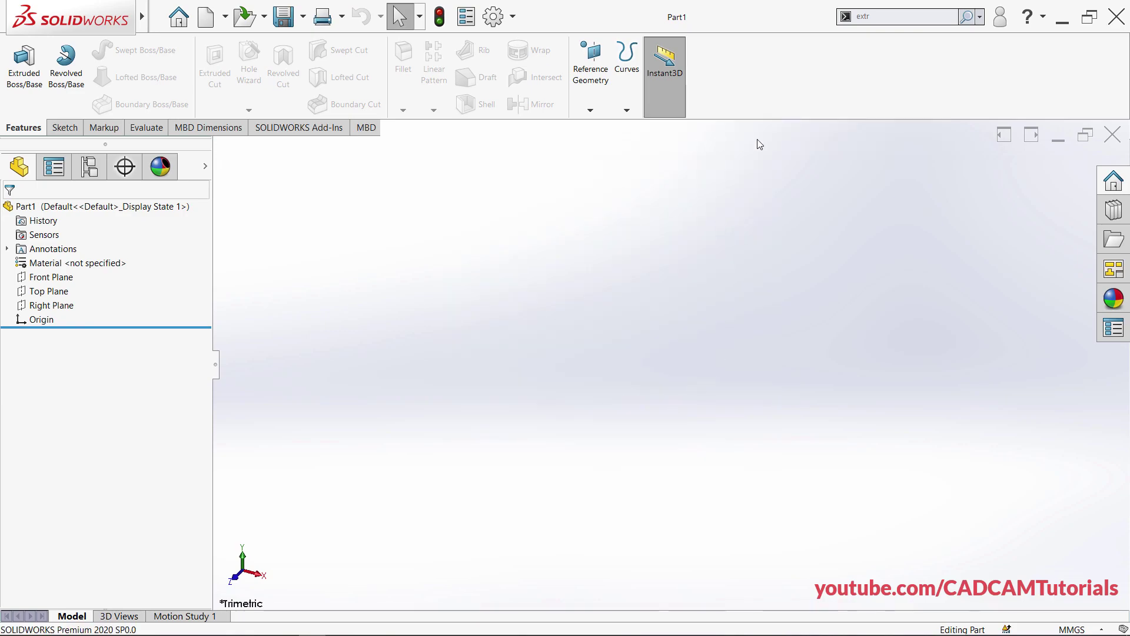
right_click(728, 67)
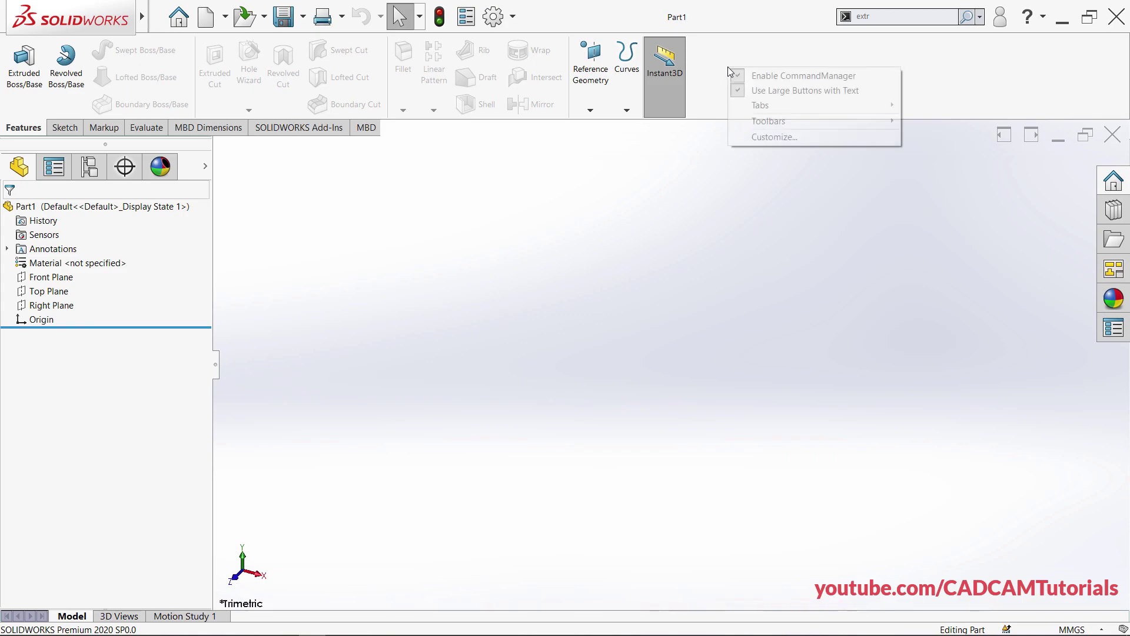
mouse_move(765, 121)
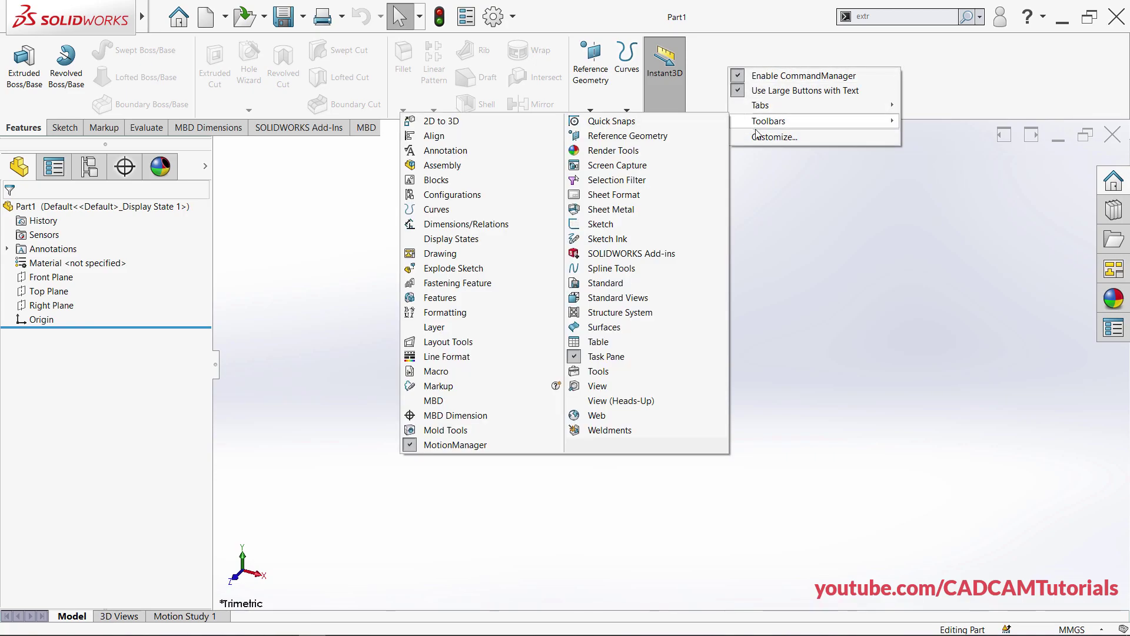
click(606, 407)
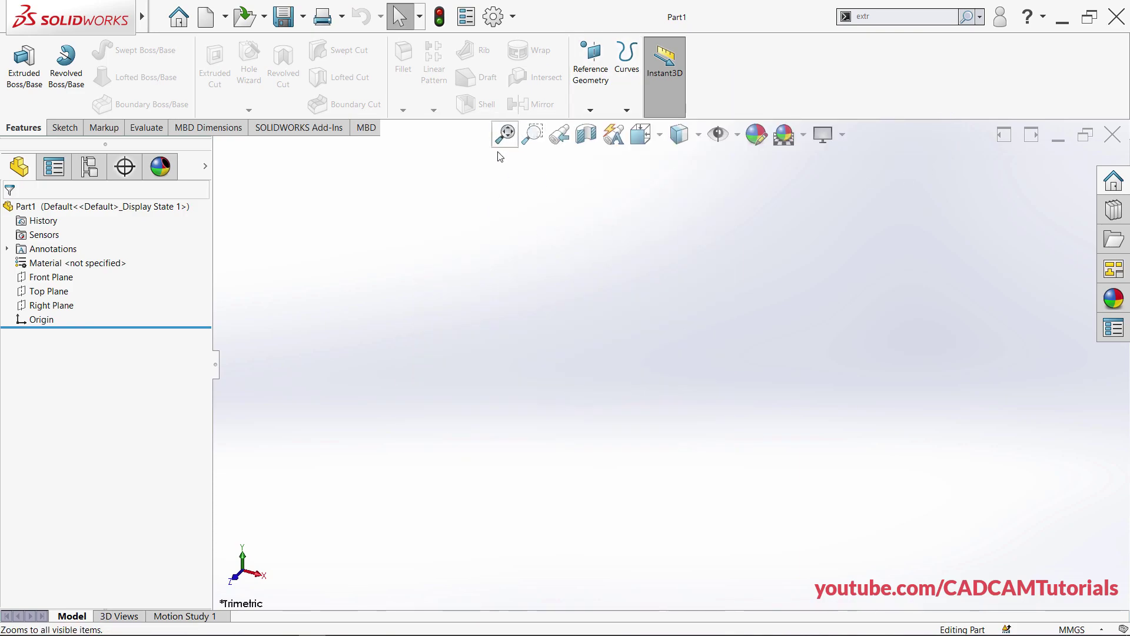
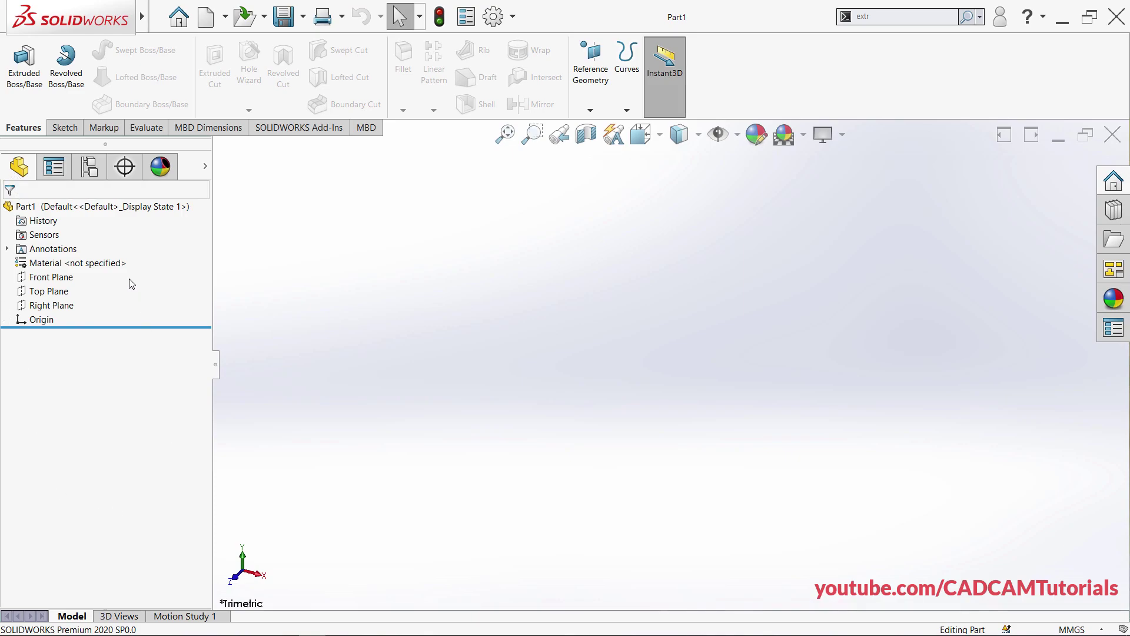
Collapse the FeatureManager design tree pane and expand it again
click(215, 370)
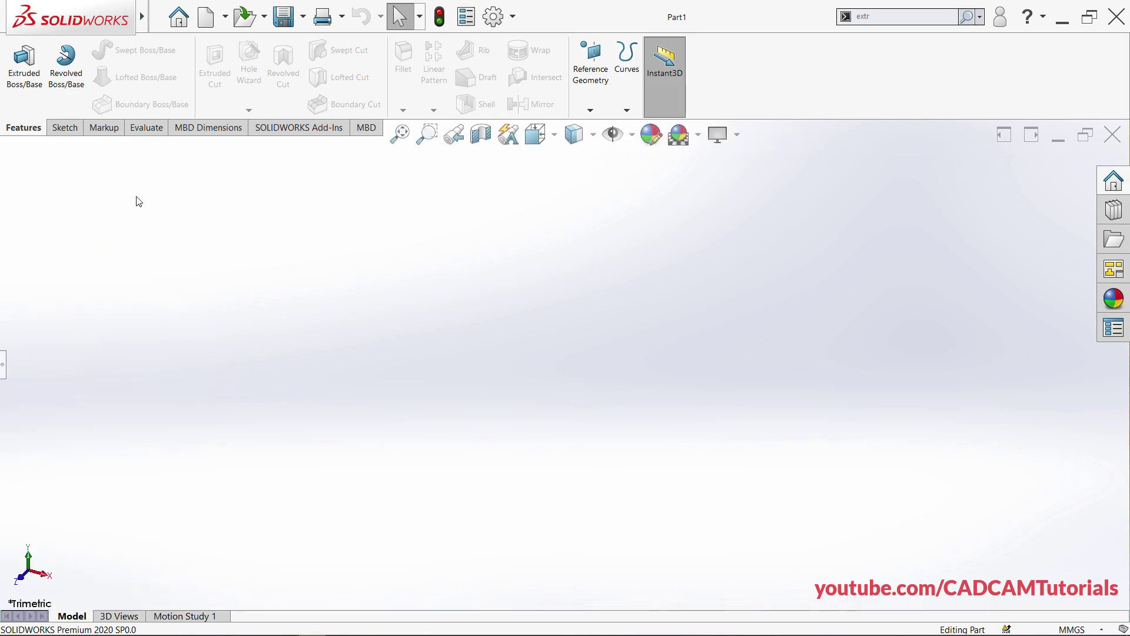
click(4, 371)
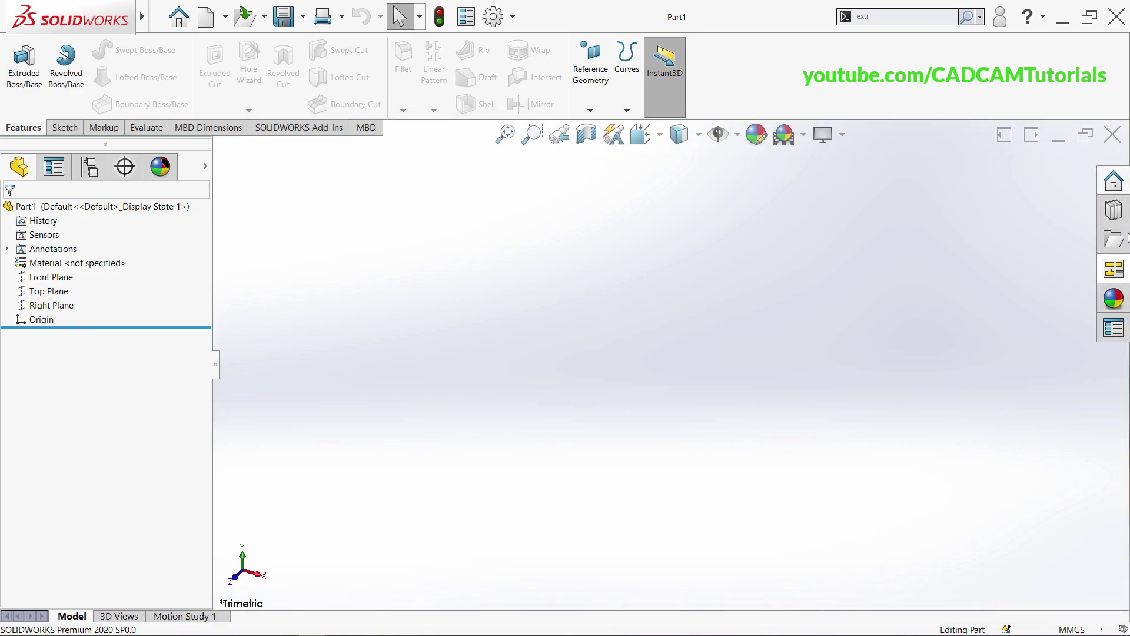
Examine the SOLIDWORKS Resources and Design Library in the Task Pane, and review the available document unit systems
click(1109, 182)
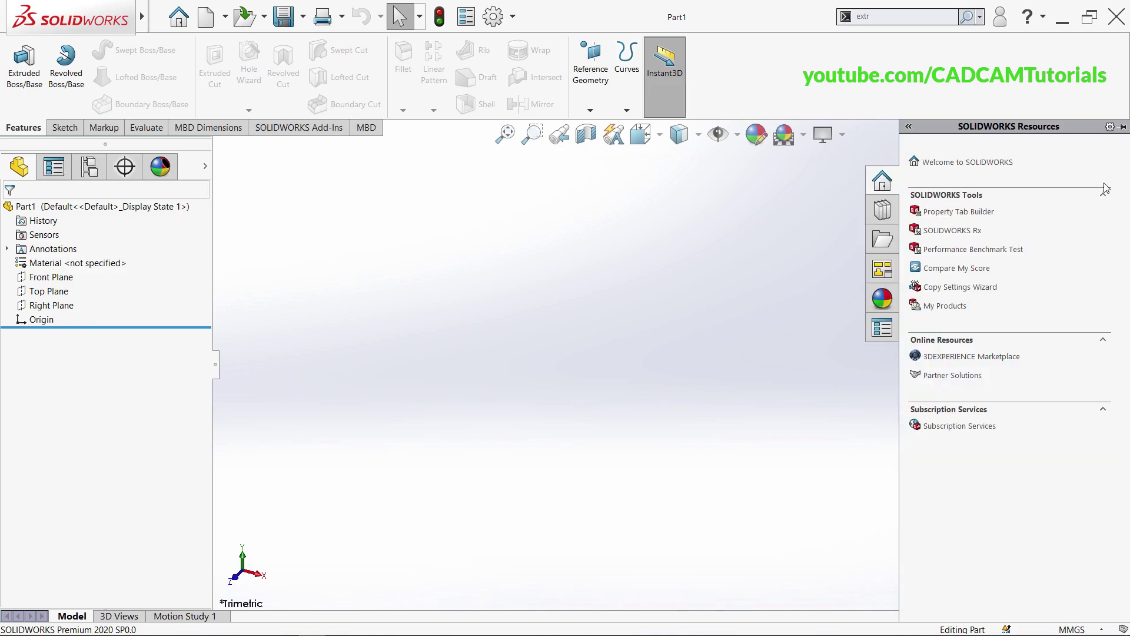
click(886, 212)
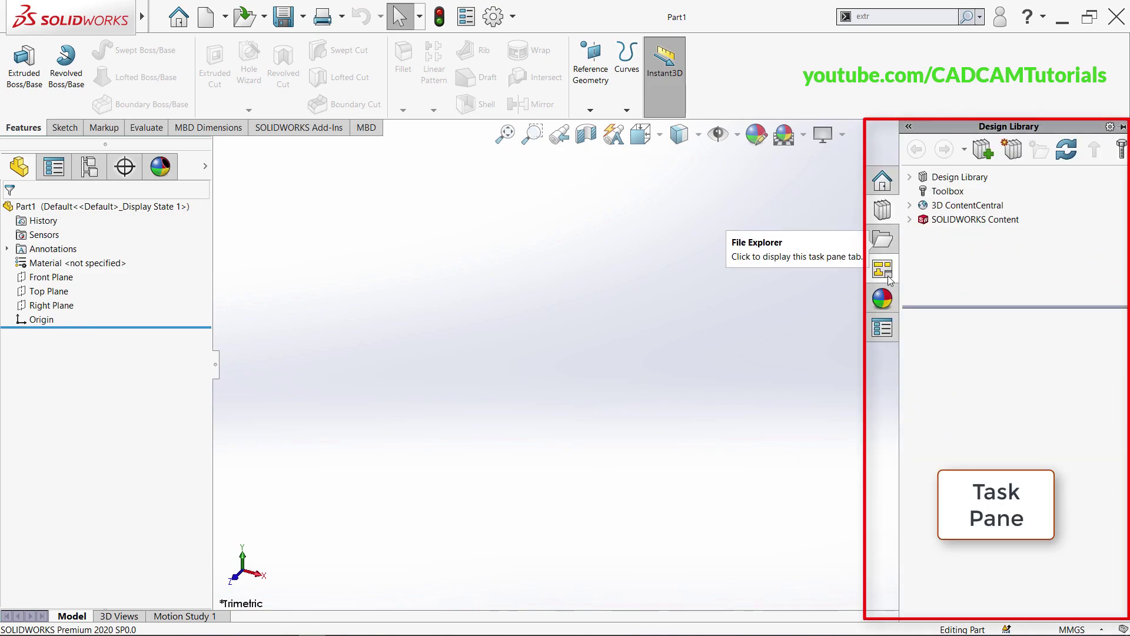
click(831, 456)
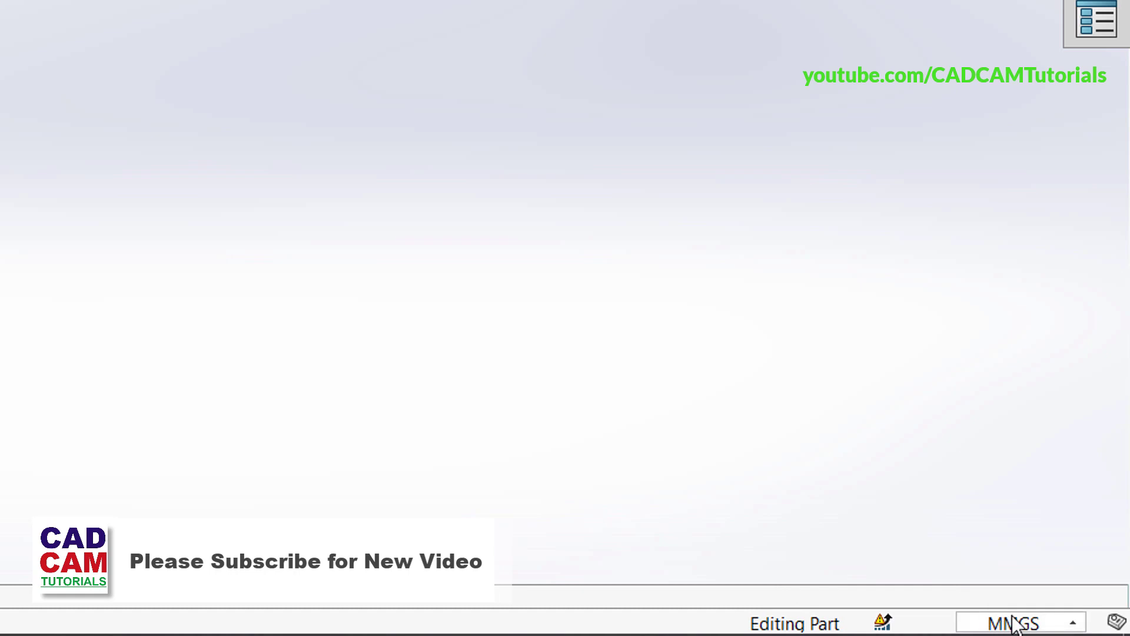
click(1050, 625)
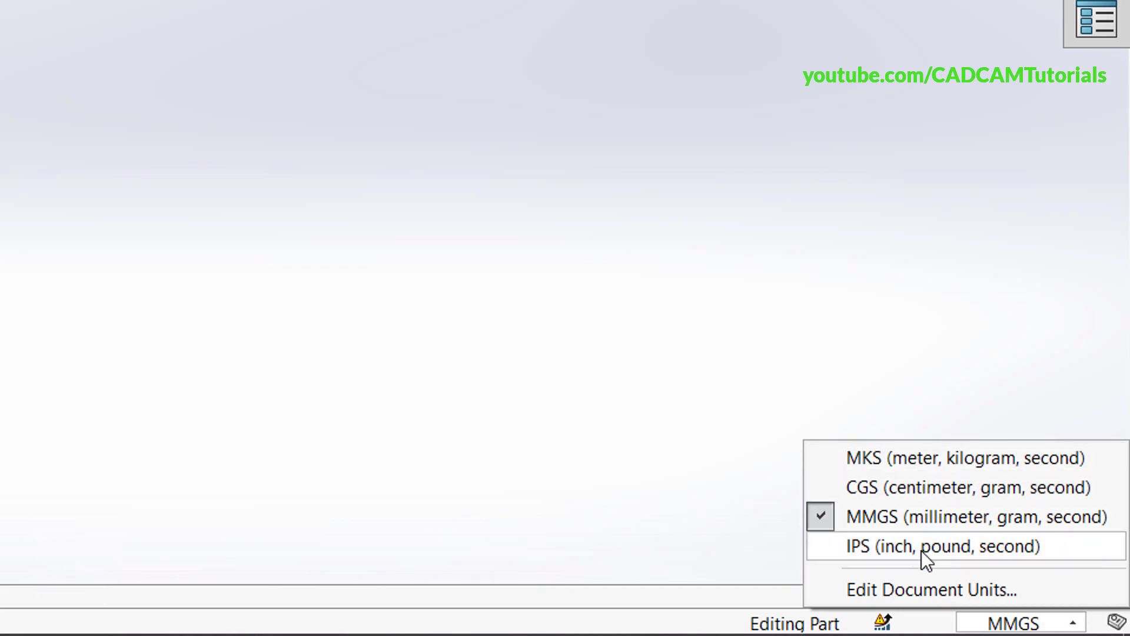
click(497, 377)
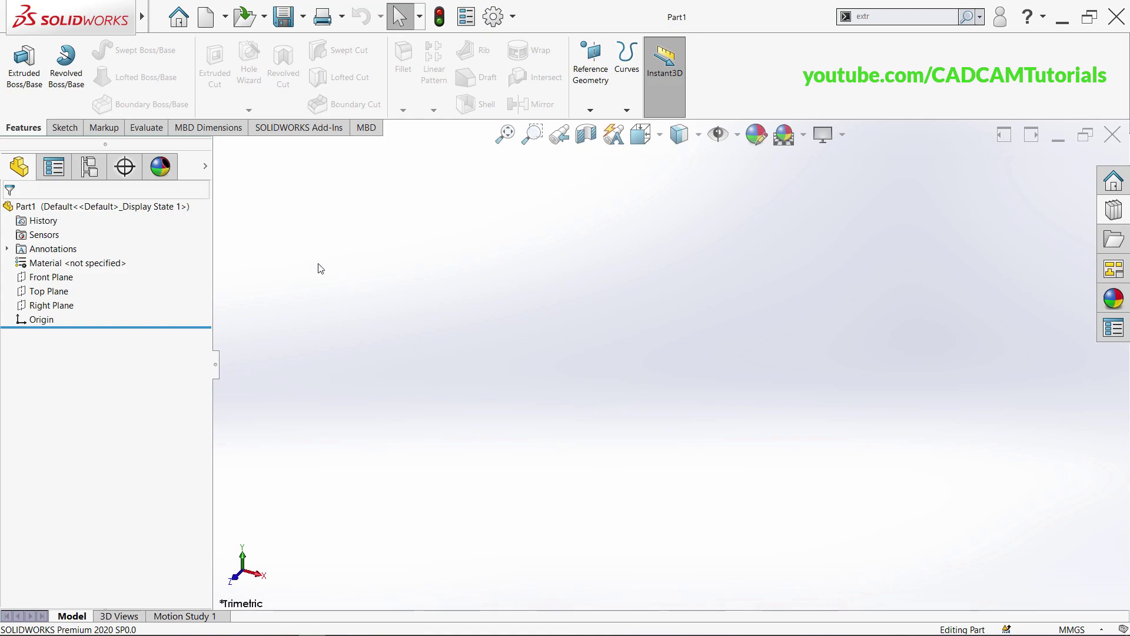
Start an Extruded Boss/Base on the Top Plane and sketch a center rectangle about 155 by 94 mm centred on the origin
click(28, 93)
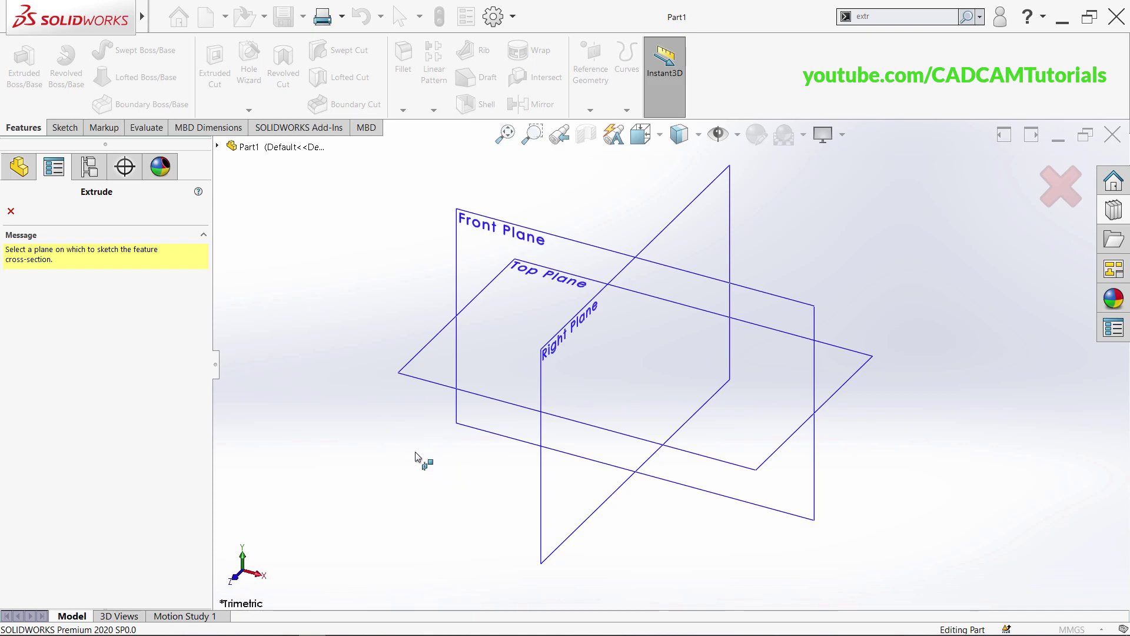
click(433, 371)
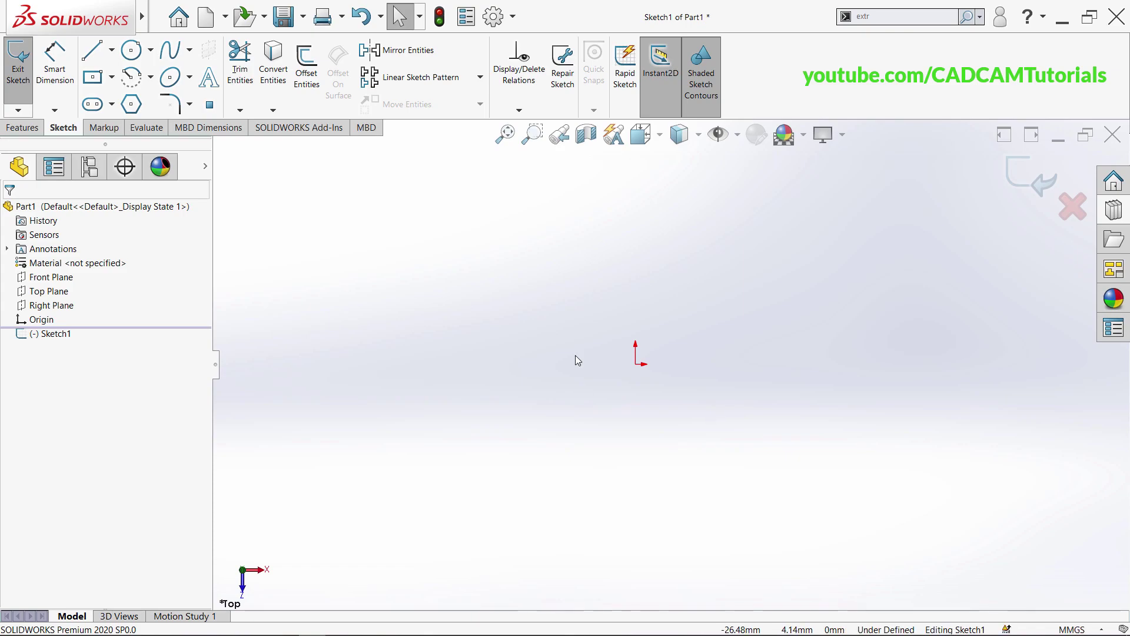
click(112, 78)
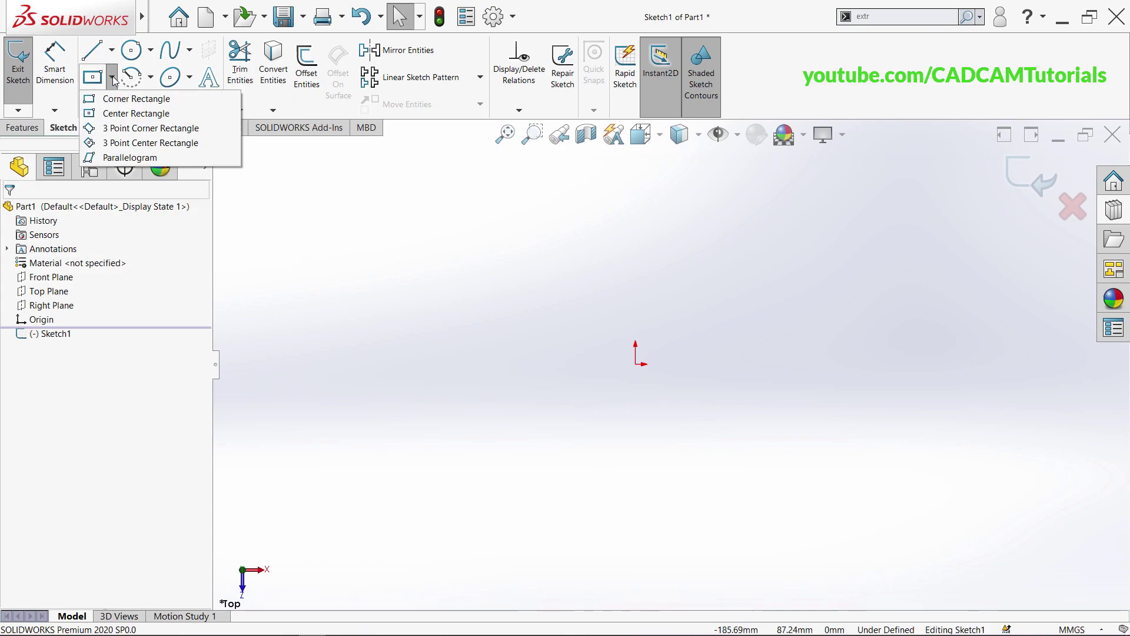
click(114, 114)
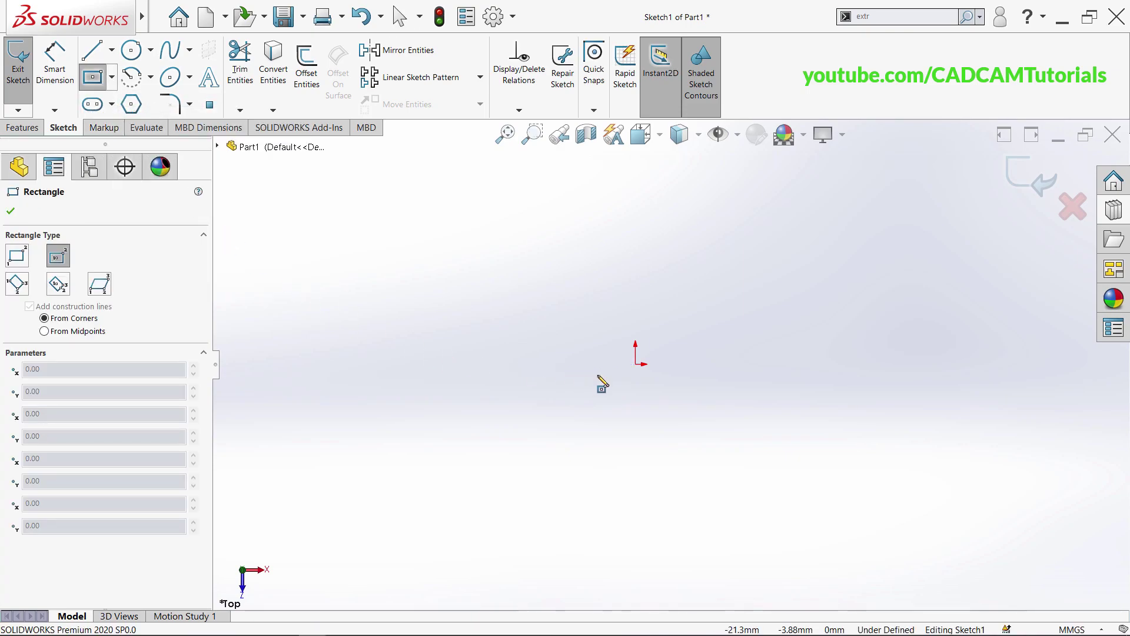
click(636, 364)
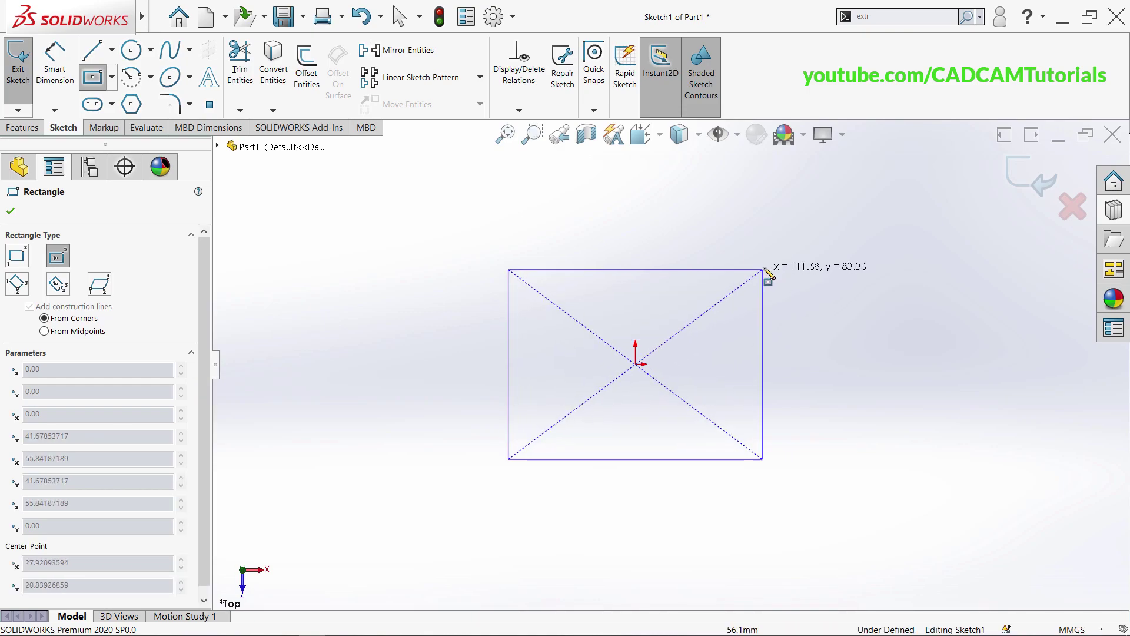
click(812, 253)
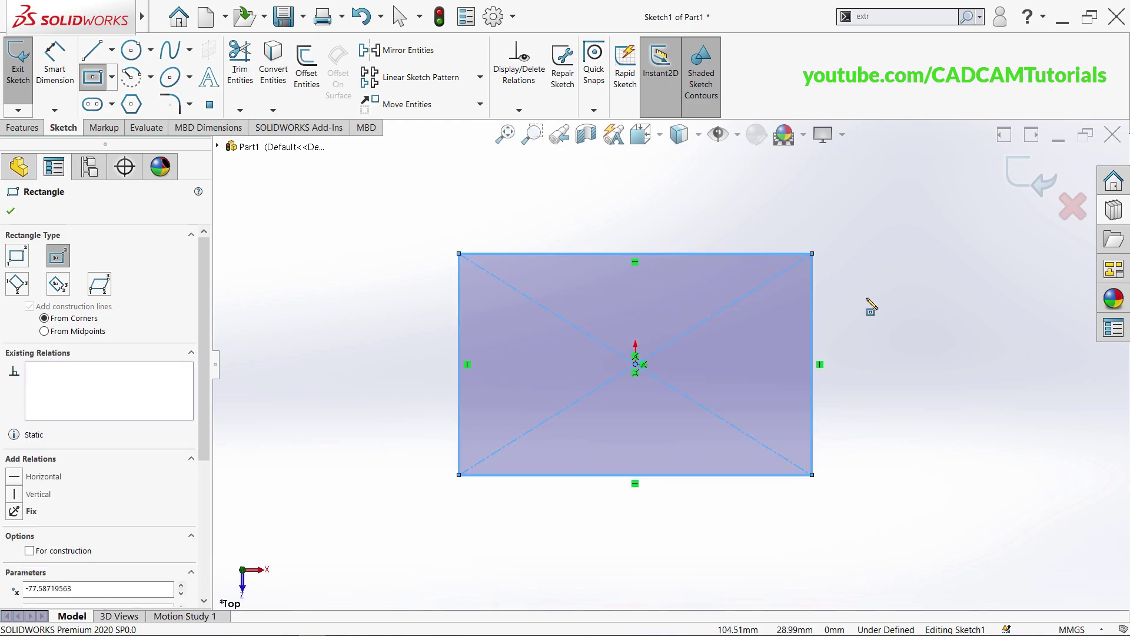
right_click(871, 299)
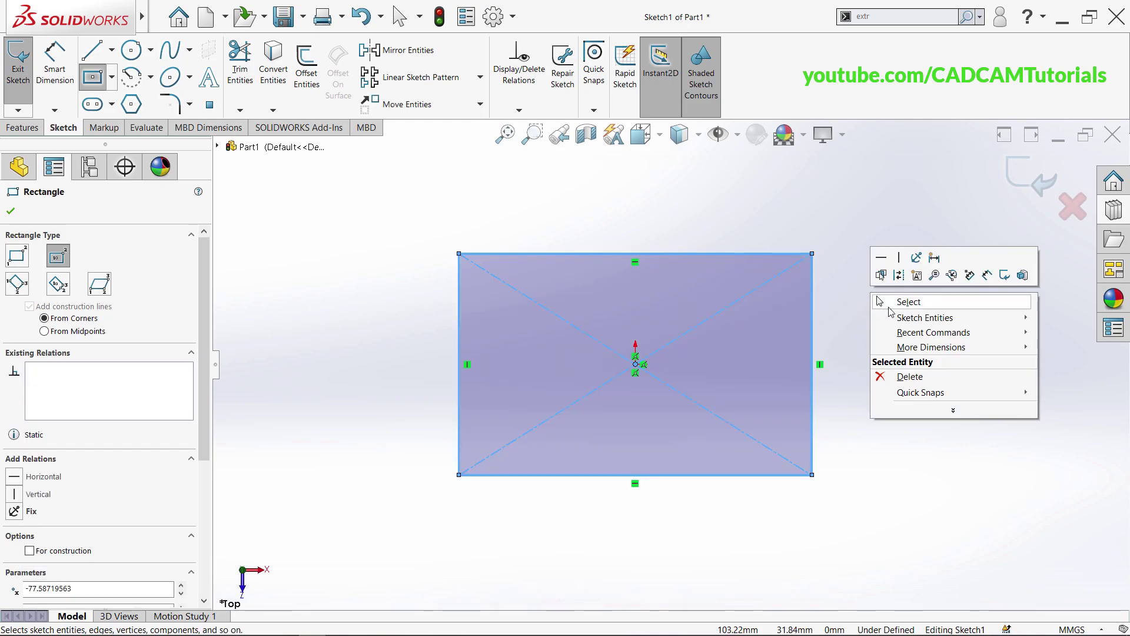
click(912, 305)
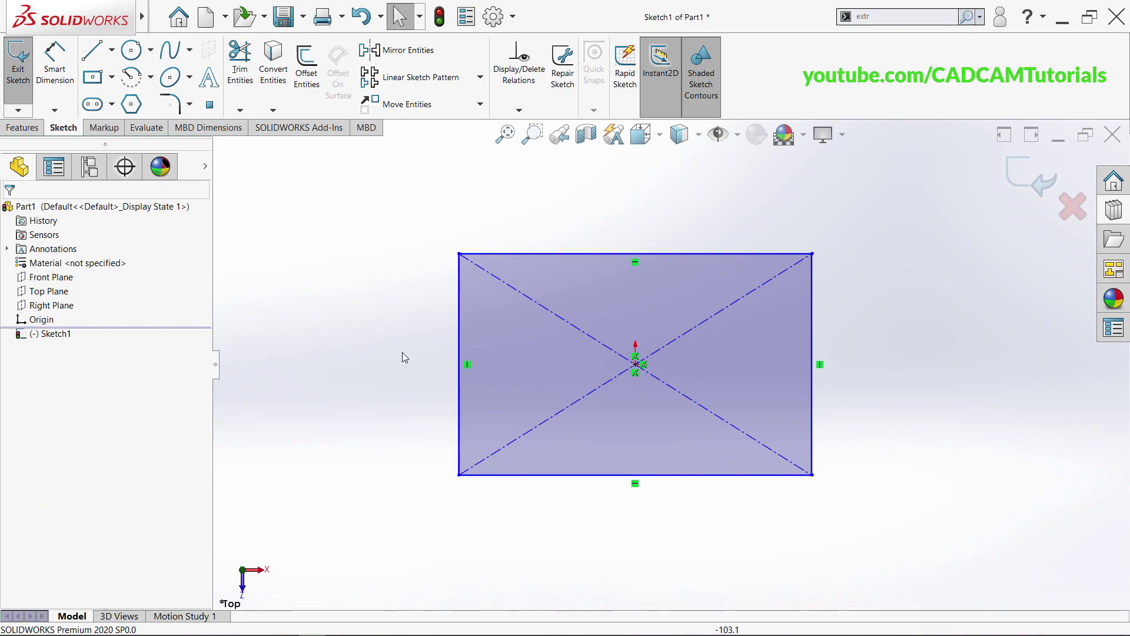
Dimension the rectangle's lower horizontal edge with Smart Dimension and set its length to 150 mm
click(57, 87)
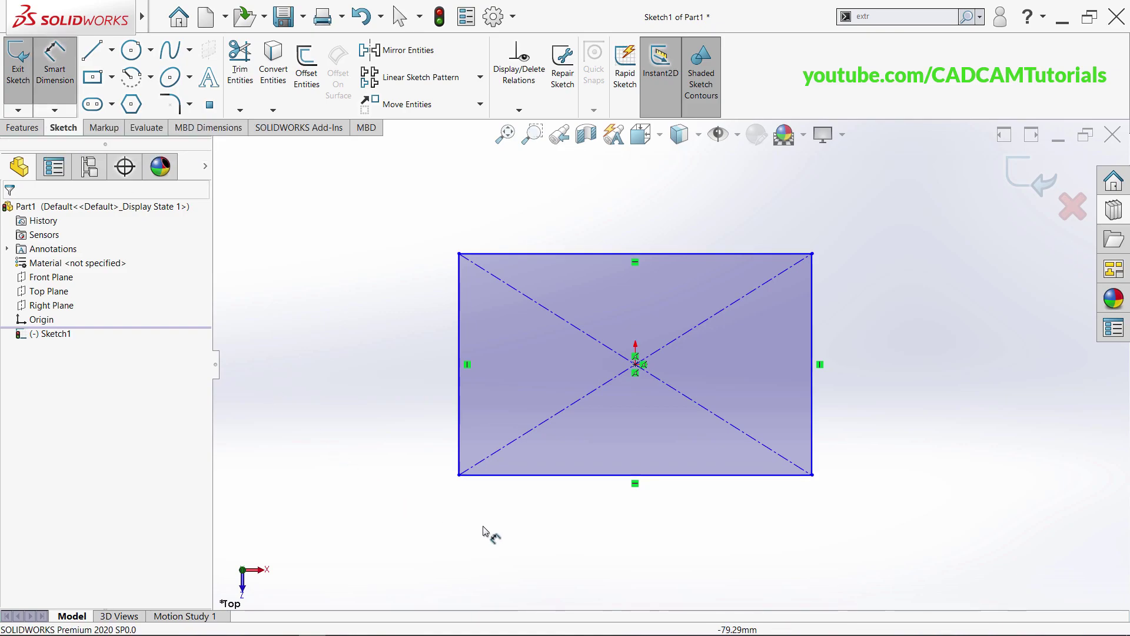
click(608, 479)
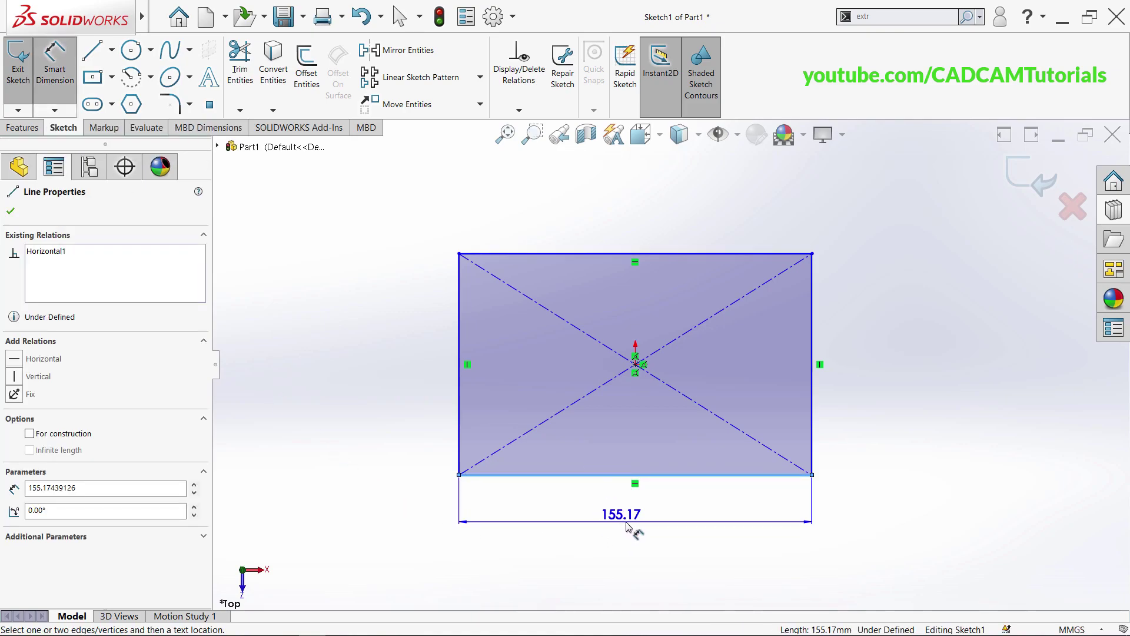
click(733, 521)
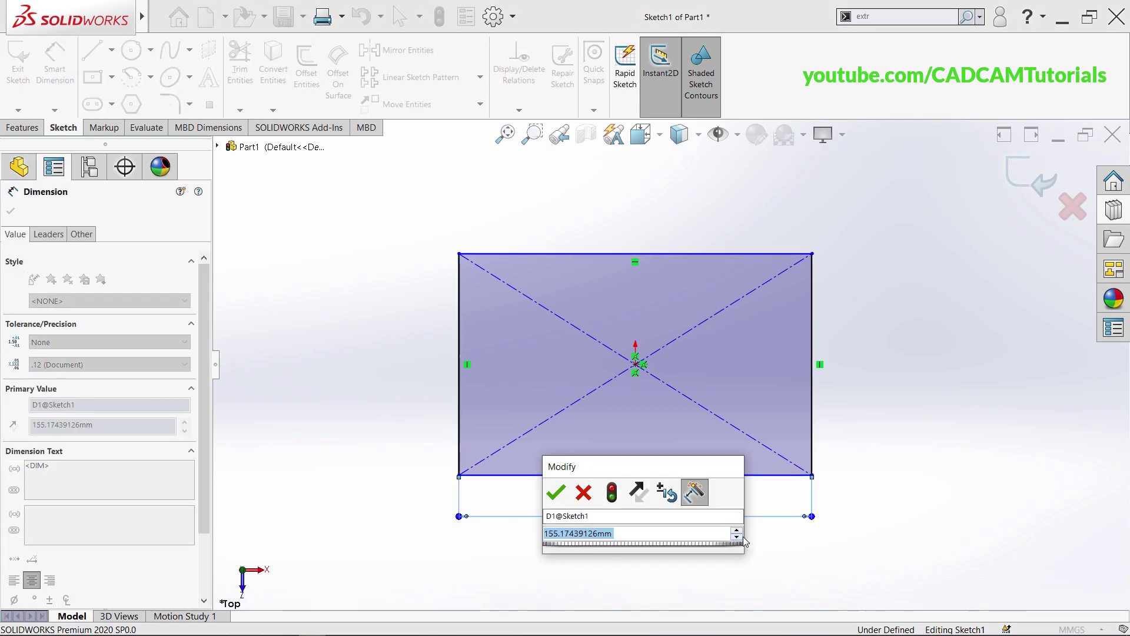
text(150)
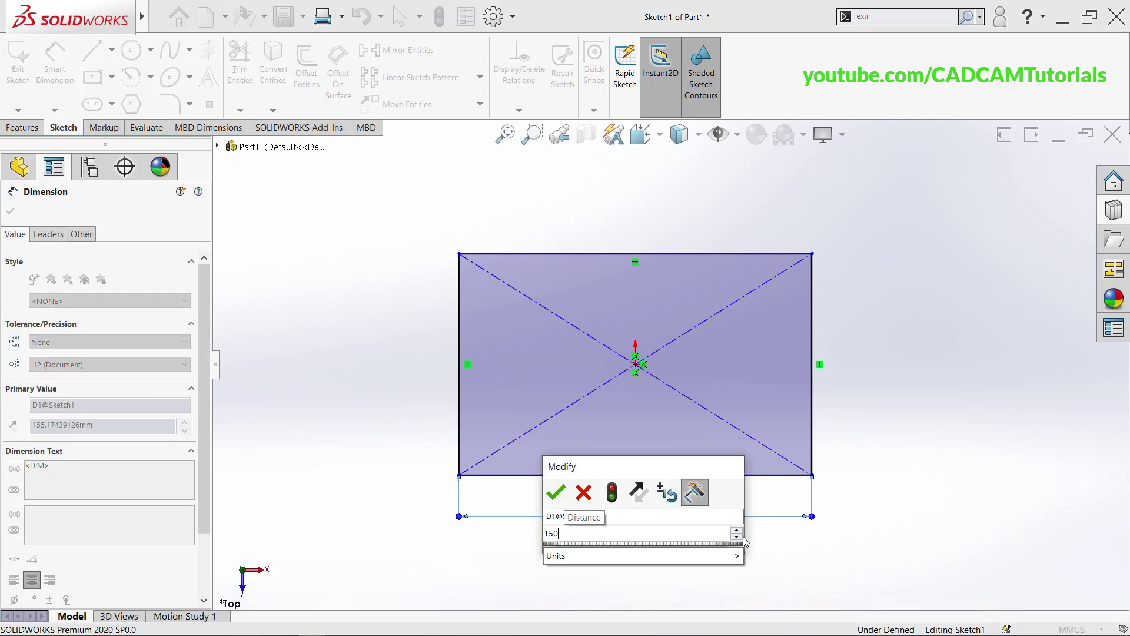
key(Return)
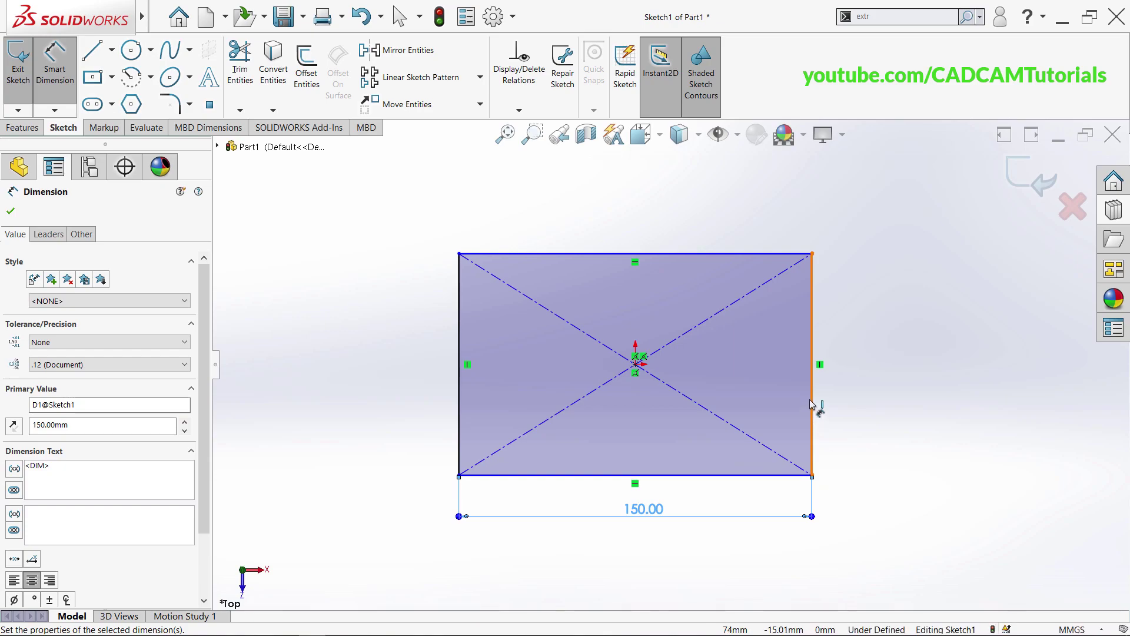
Dimension the rectangle's right vertical edge, set it to 100 mm, and leave the Smart Dimension command
click(813, 403)
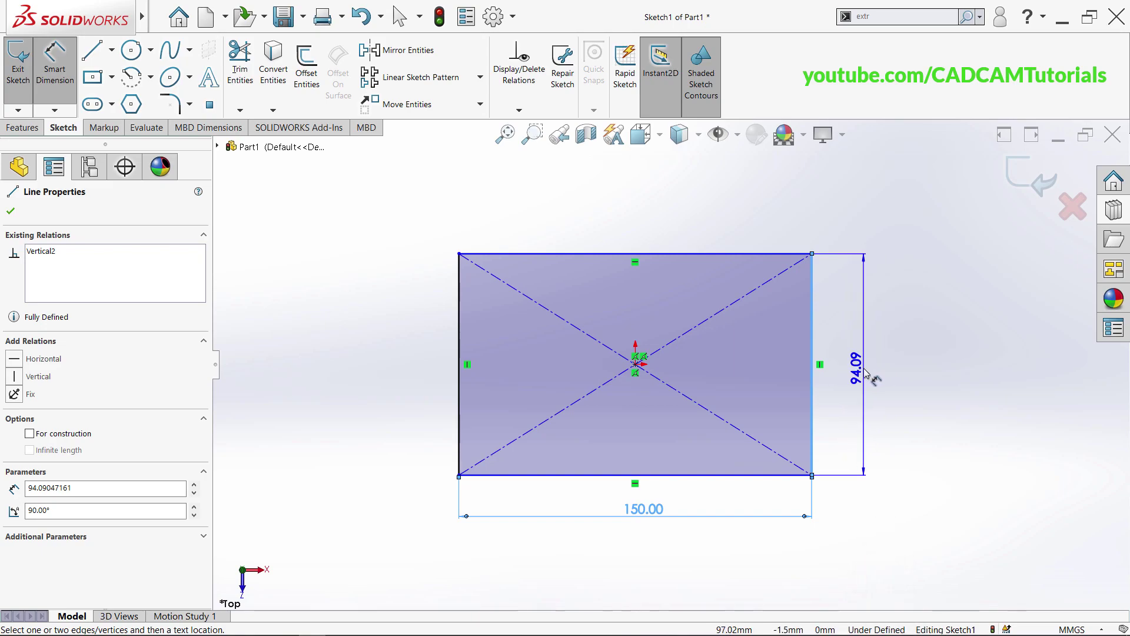
click(865, 371)
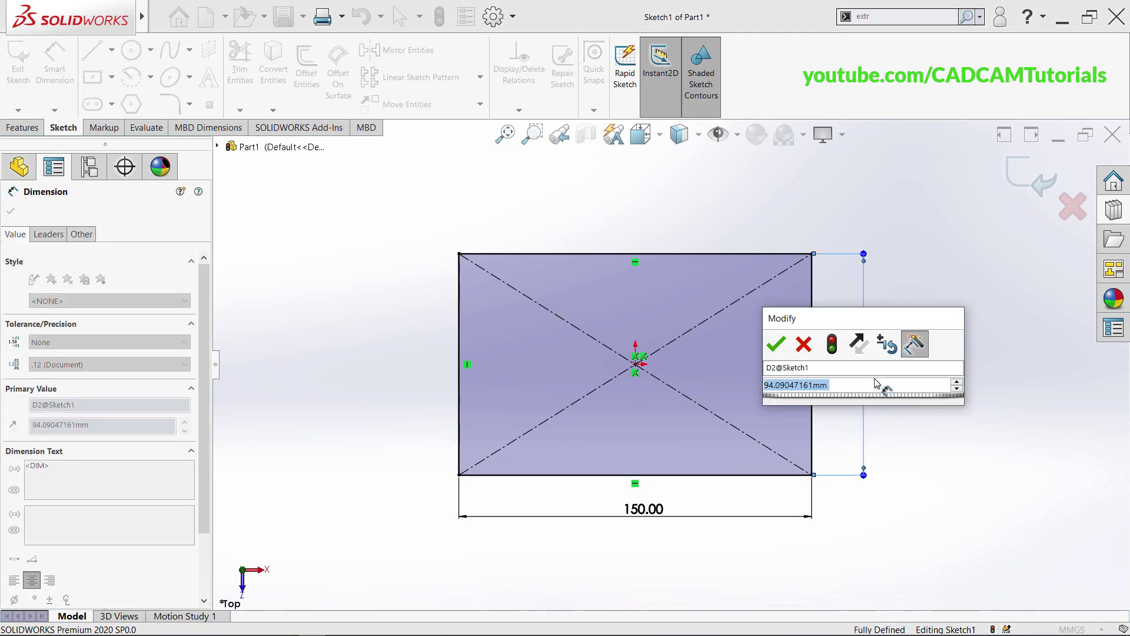
text(100)
key(Return)
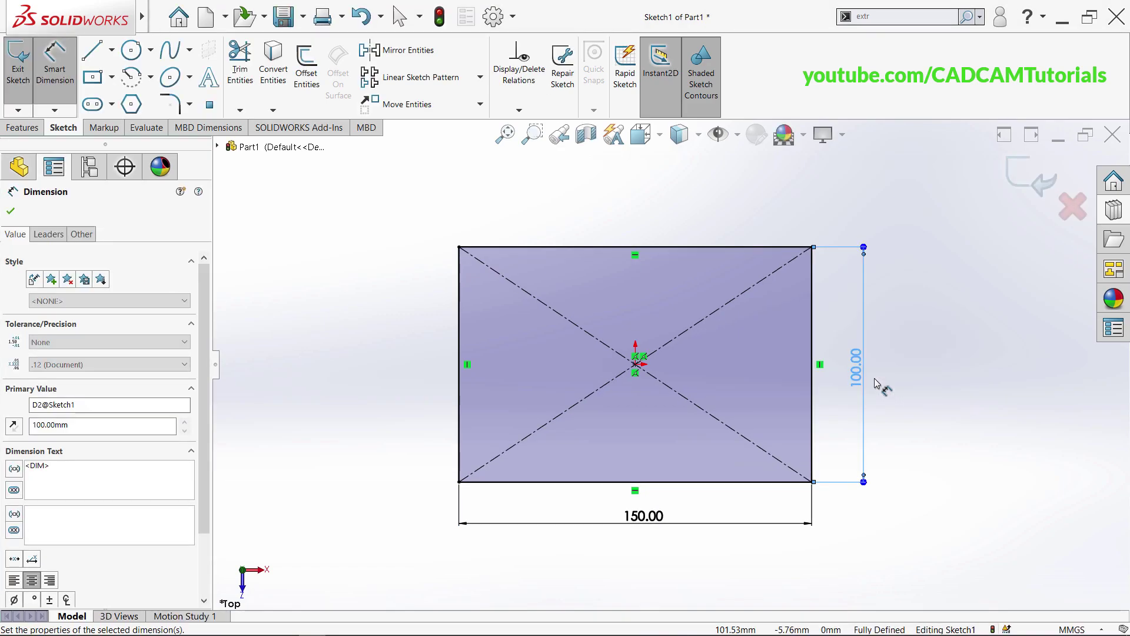
click(932, 400)
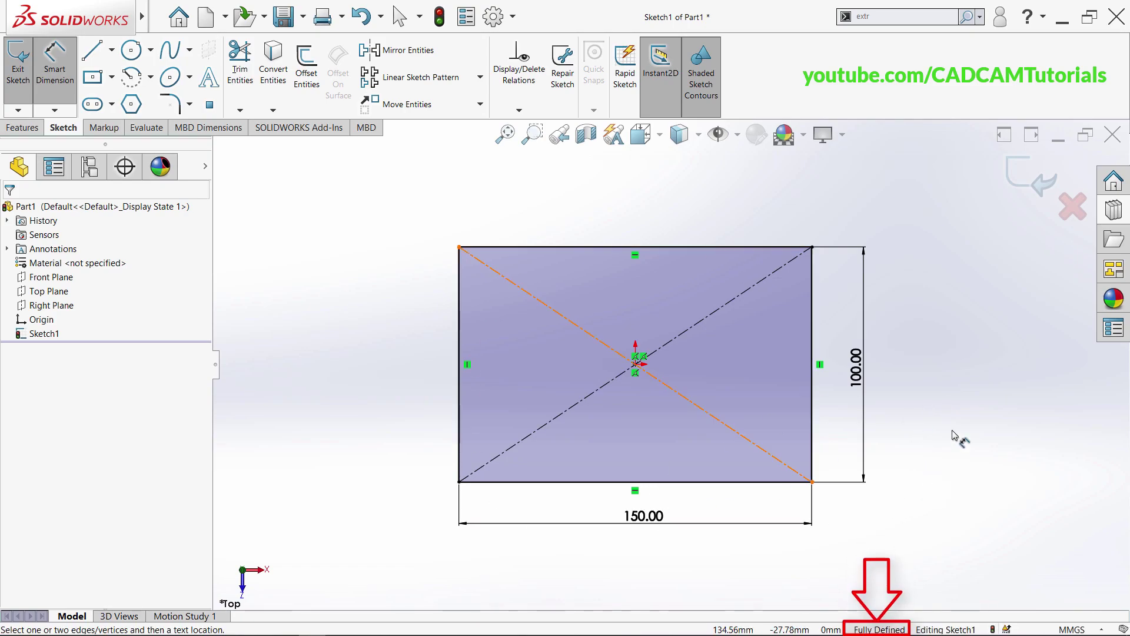
right_click(924, 364)
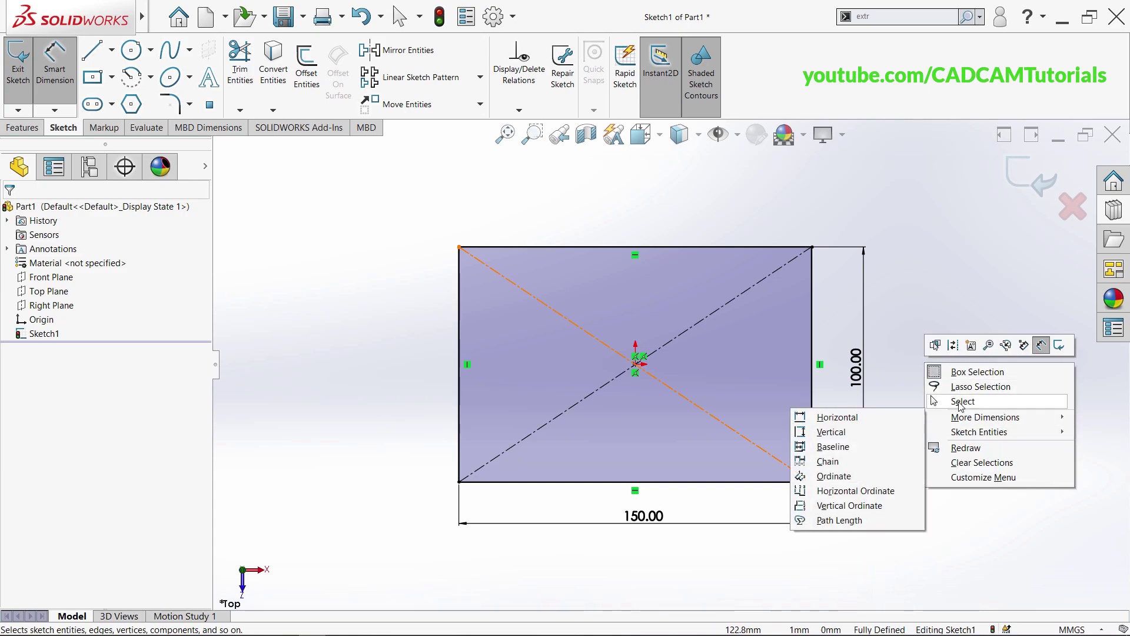
click(961, 402)
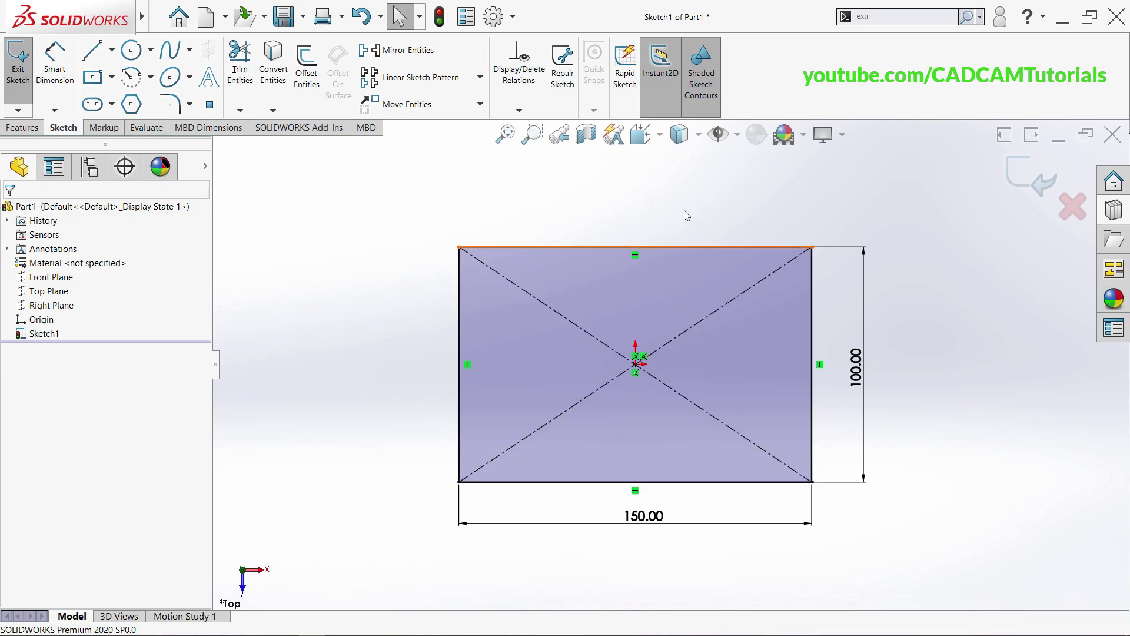
Turn Shaded Sketch Contours off and back on for the rectangle sketch
click(706, 97)
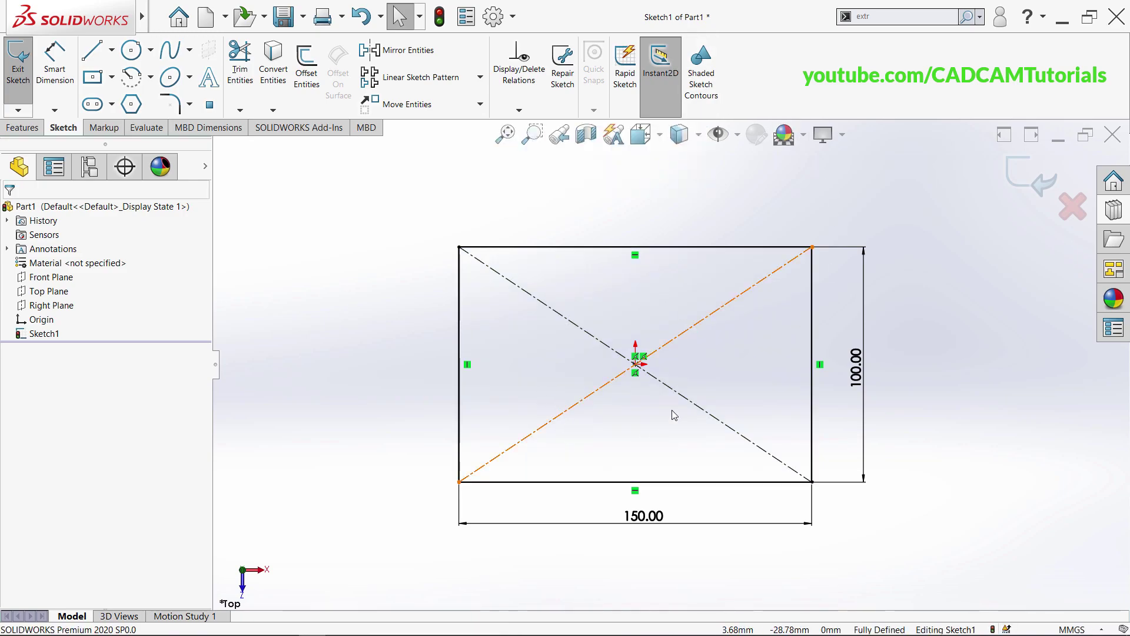
click(699, 84)
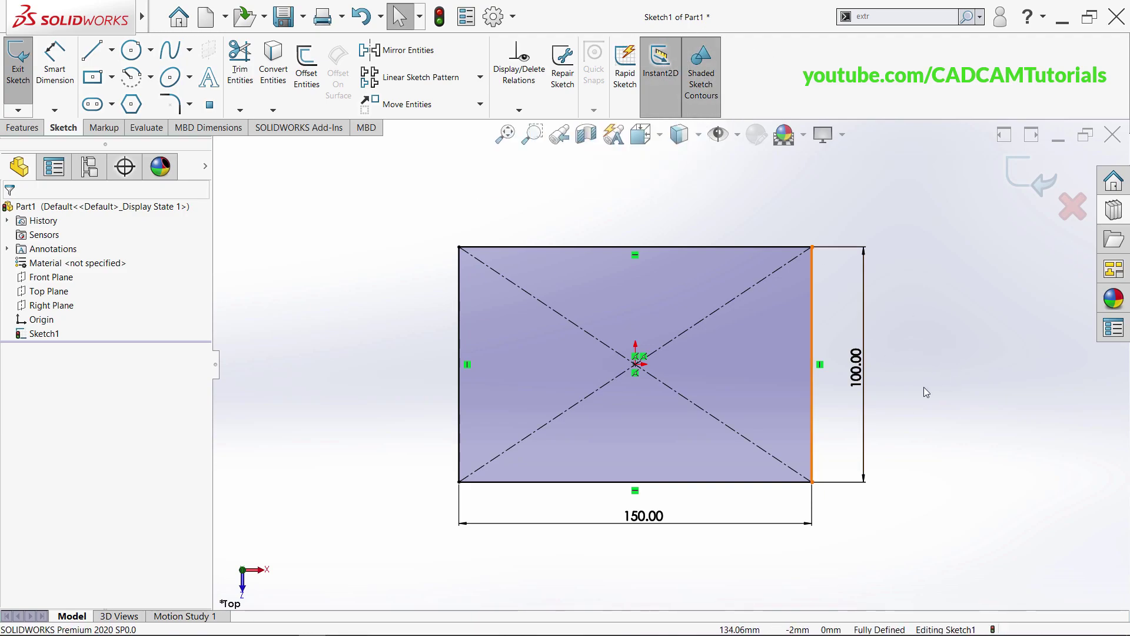
Exit the sketch to preview its extrusion, and reverse the extrusion direction to below the plane and back
click(1020, 186)
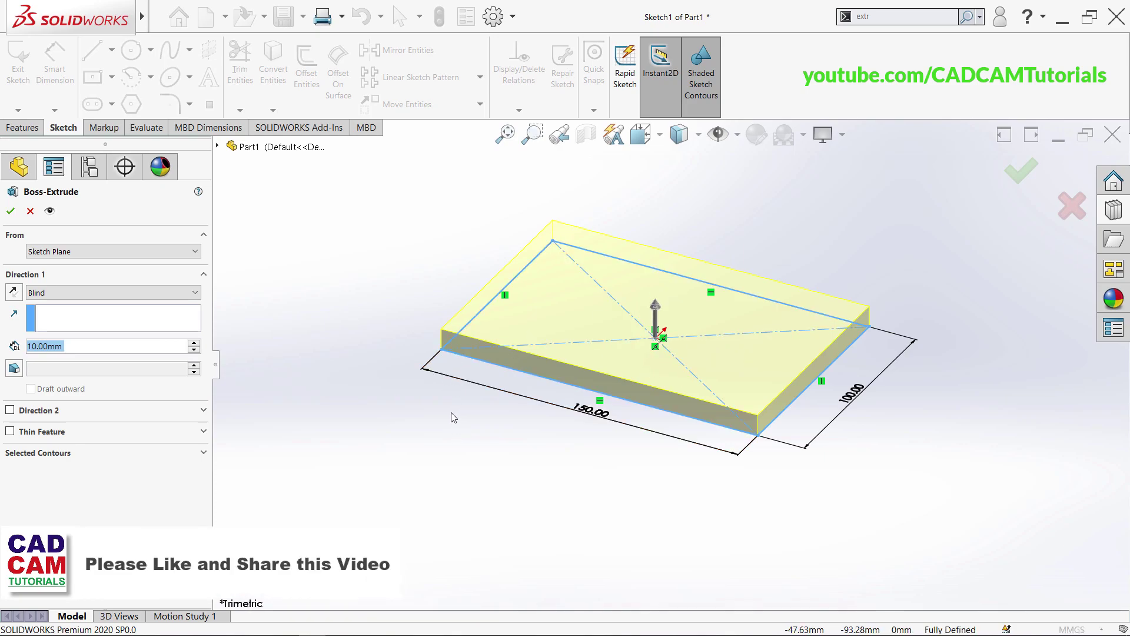
click(14, 293)
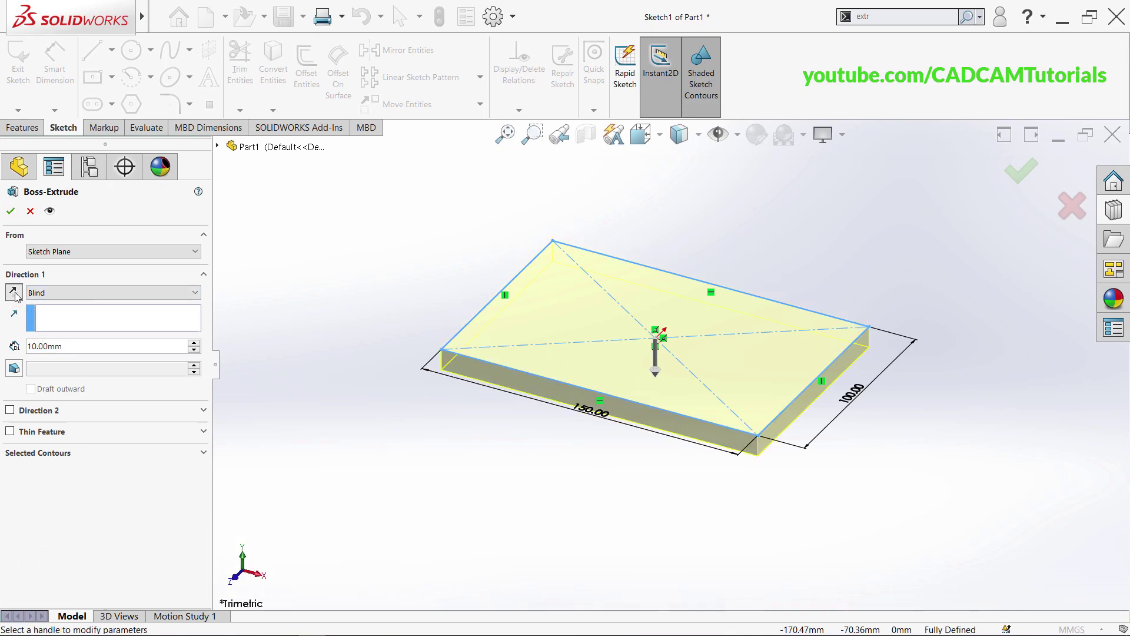
click(14, 293)
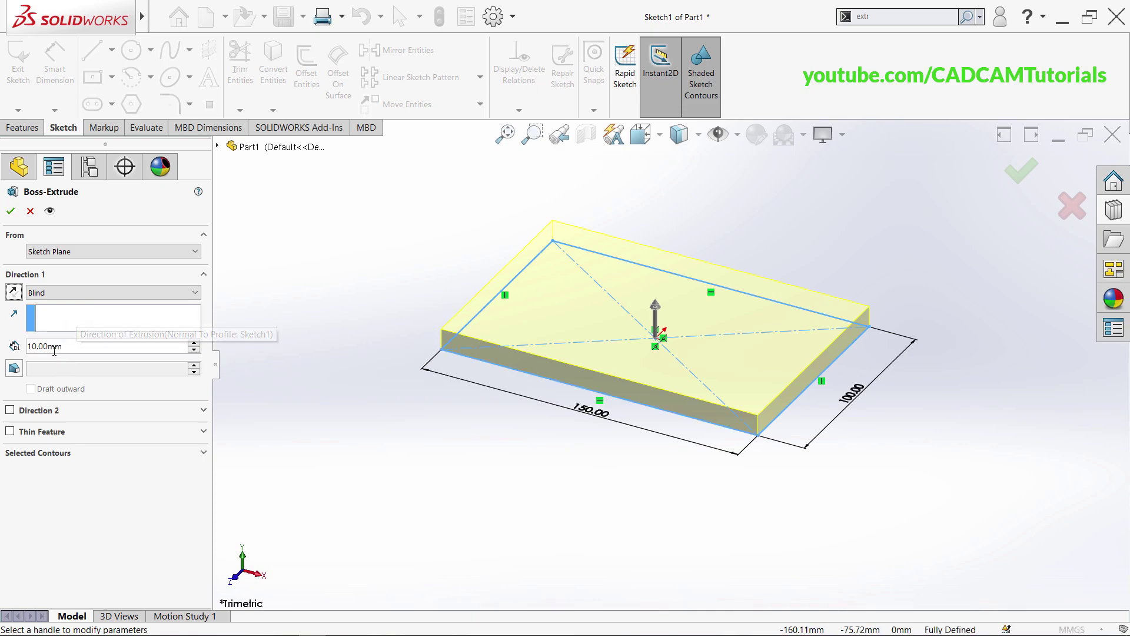
Set the Direction 1 blind depth of the extrusion to 20 mm
drag(74, 346, 2, 341)
text(20)
key(Return)
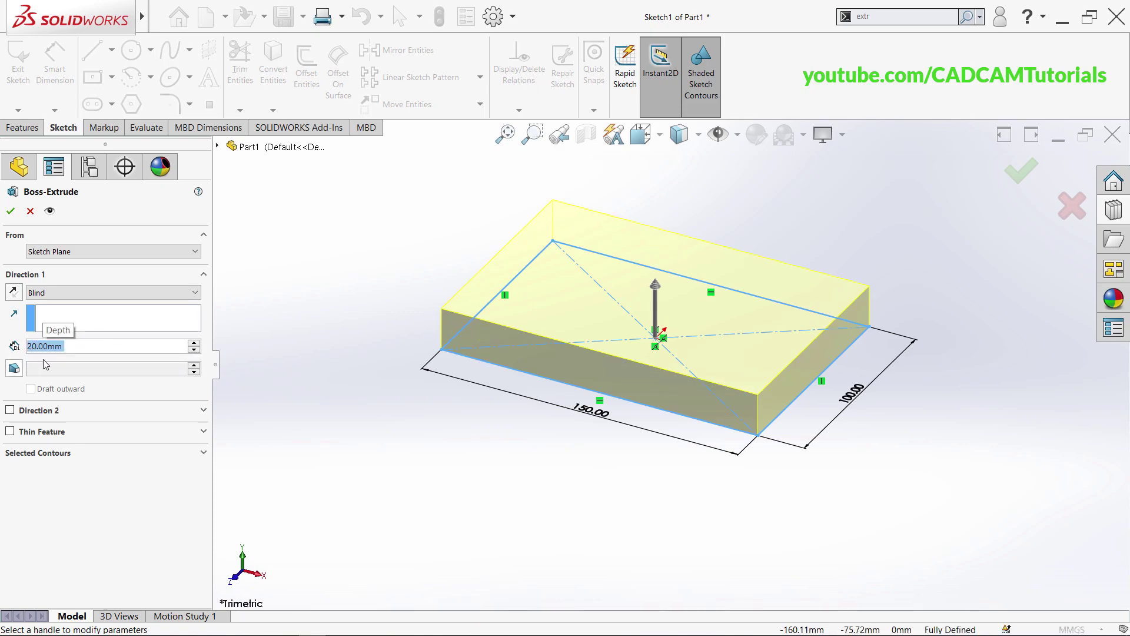
Apply a 10-degree draft to Direction 1 and switch Draft outward on and back off
click(15, 369)
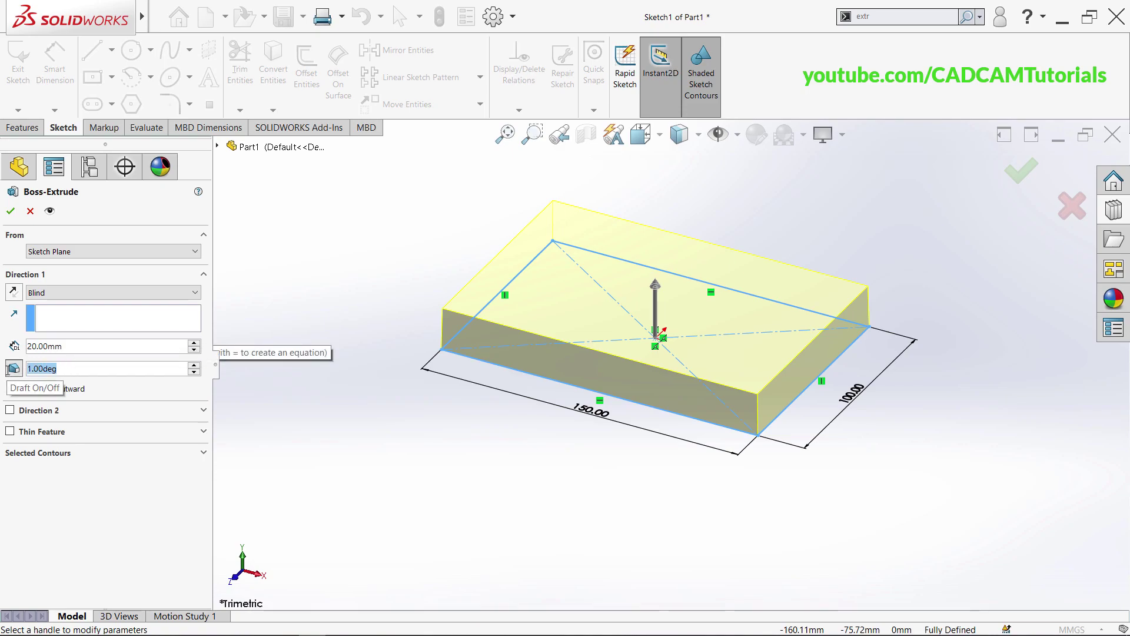
text(10)
key(Return)
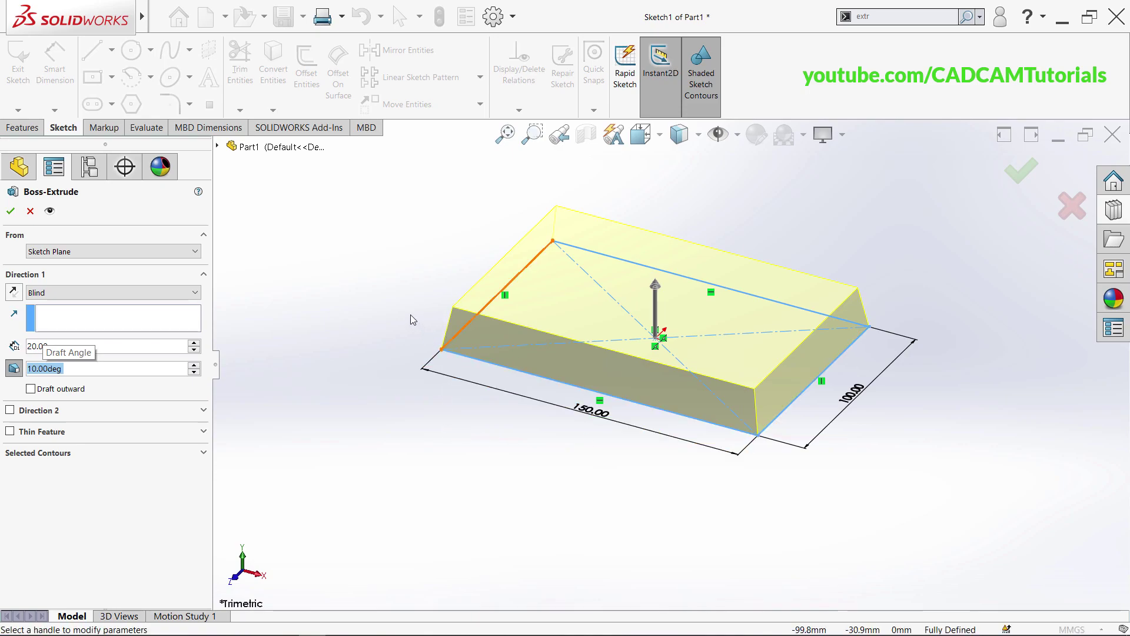
click(30, 389)
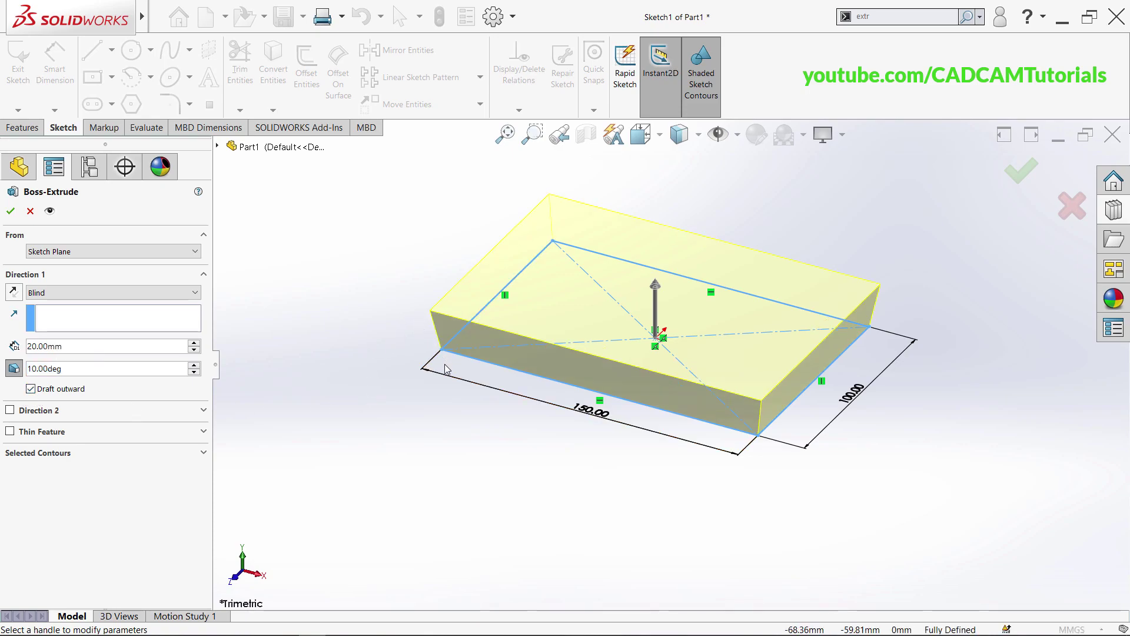
click(31, 389)
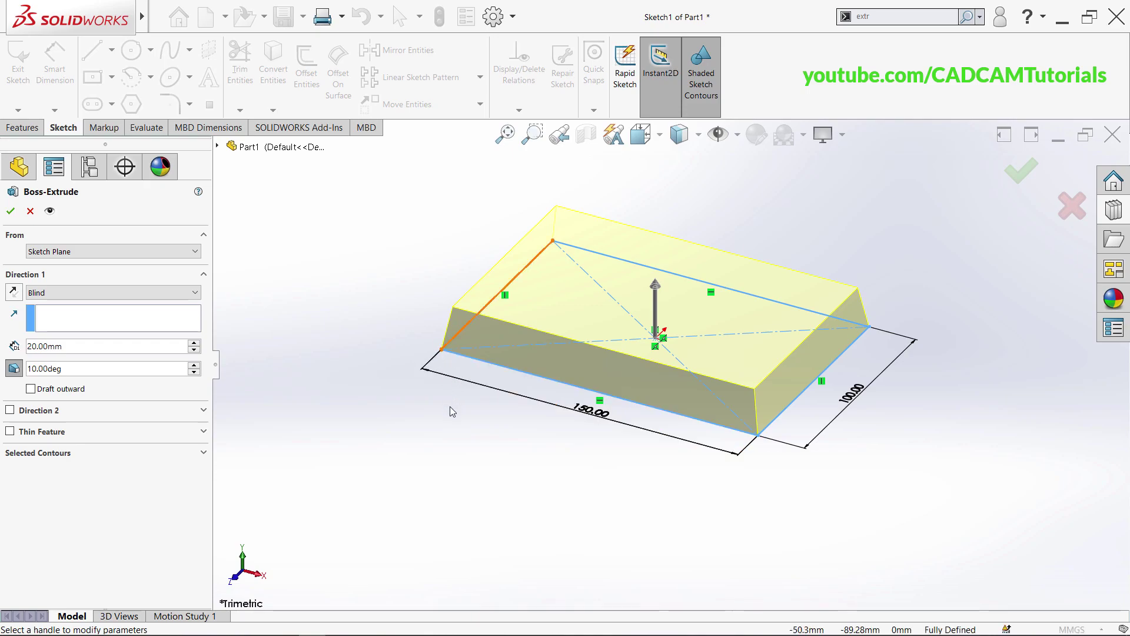
Enable Direction 2 with a blind depth of 20 mm and remove its draft
click(10, 410)
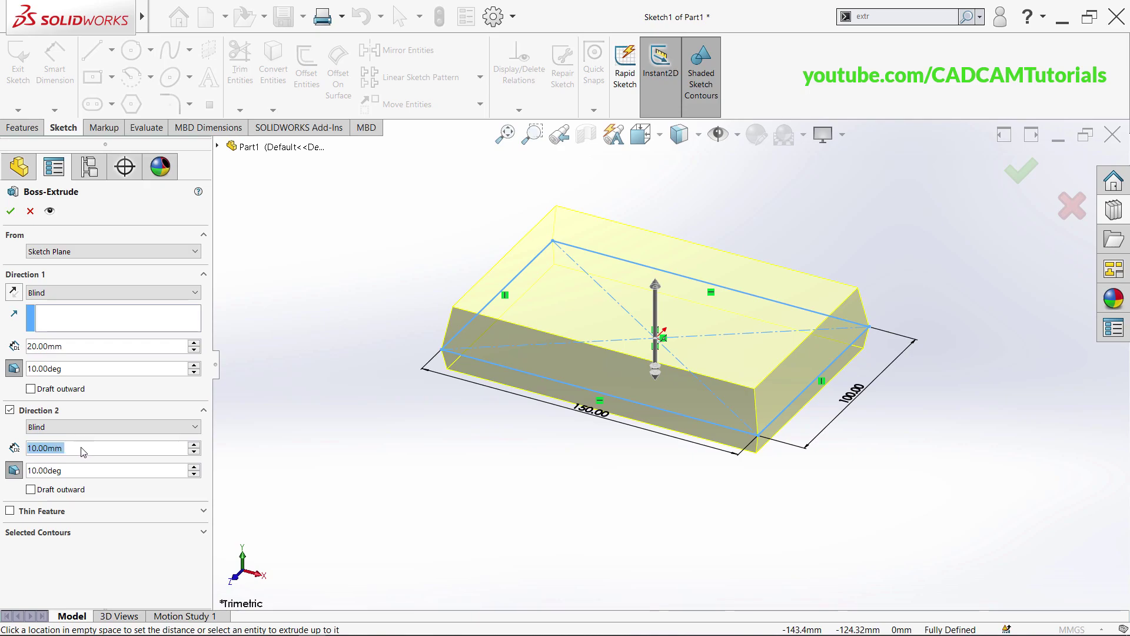
text(20)
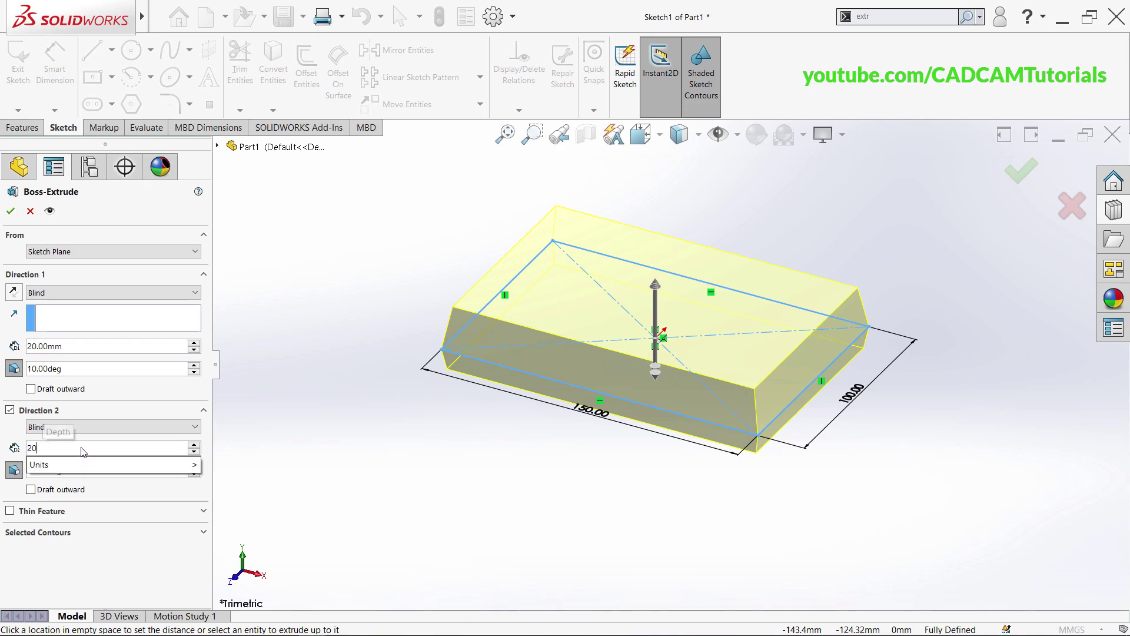
key(Return)
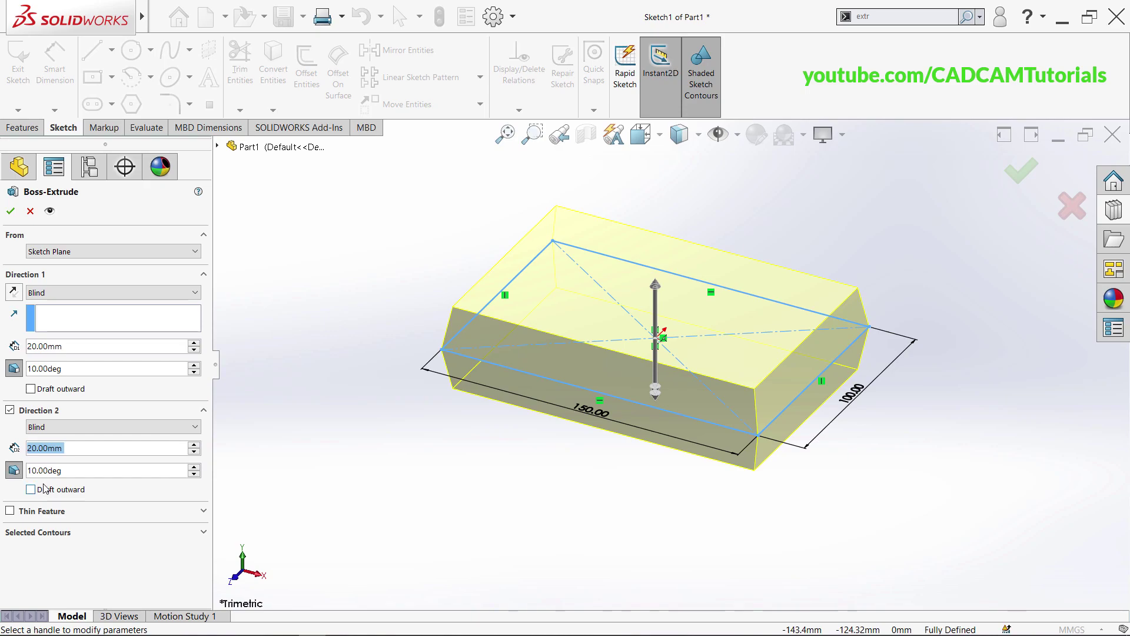
click(14, 470)
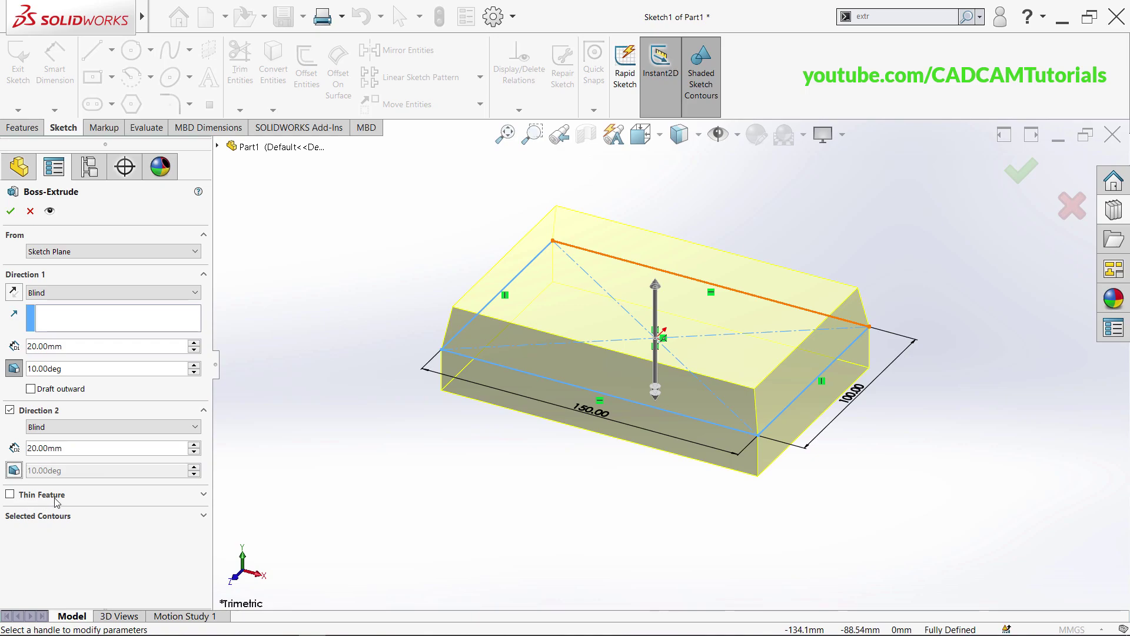
Disable Direction 2 and remove the draft from Direction 1
click(10, 410)
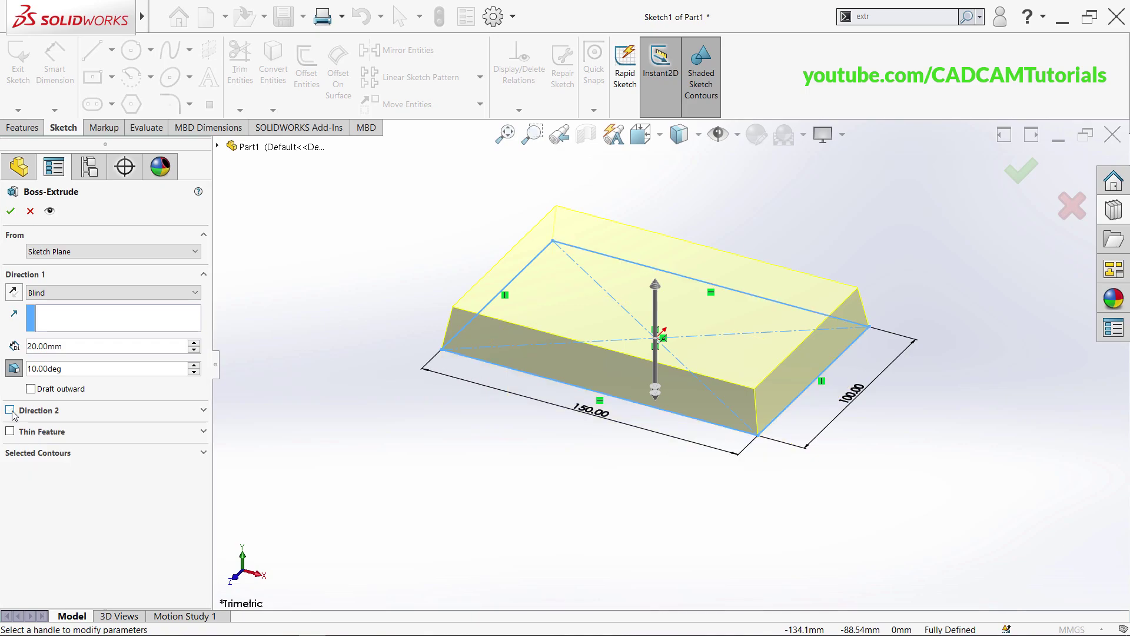
click(14, 368)
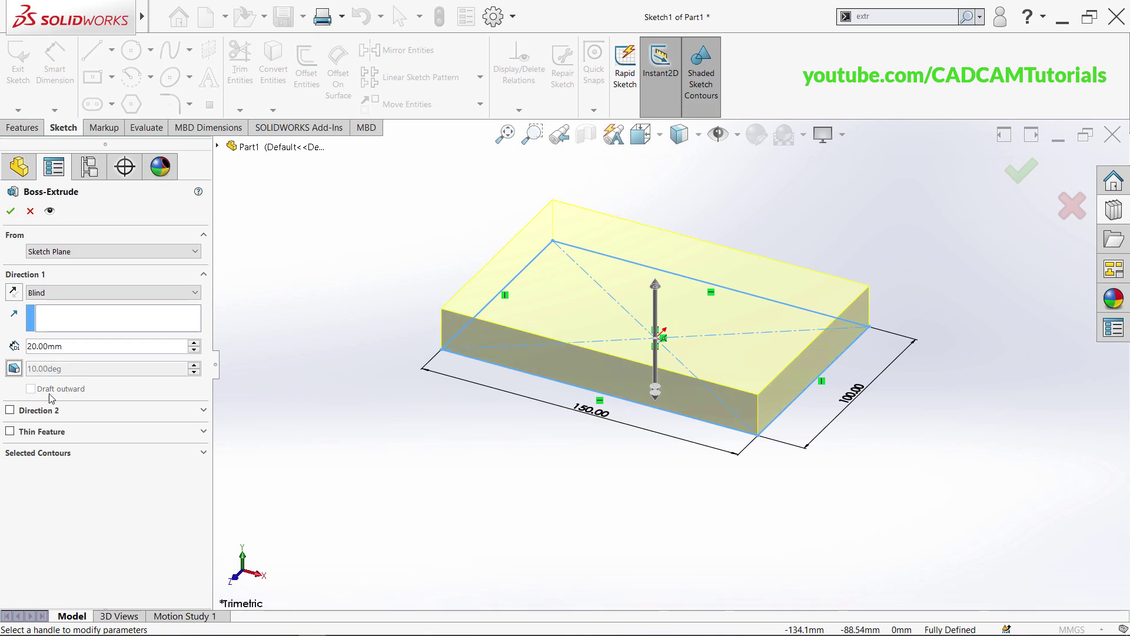
Enable Thin Feature with a One-Direction wall thickness of 5 mm and reverse the wall to the inside of the rectangle
click(10, 432)
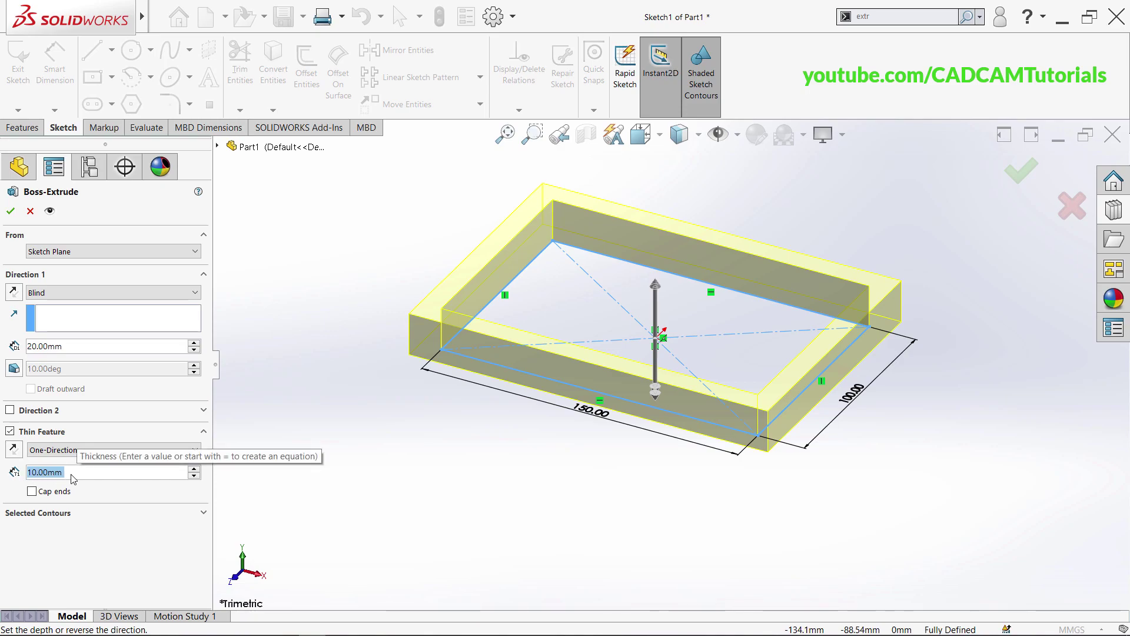
text(5)
key(Return)
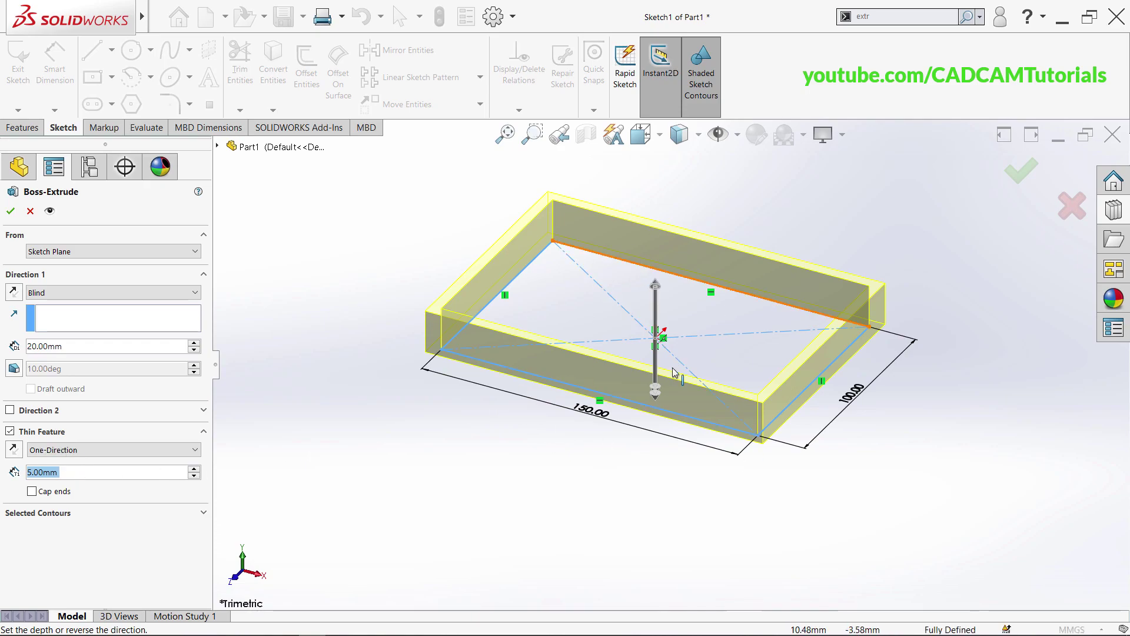
mouse_move(578, 297)
middle_down()
mouse_move(547, 450)
mouse_move(568, 462)
middle_up()
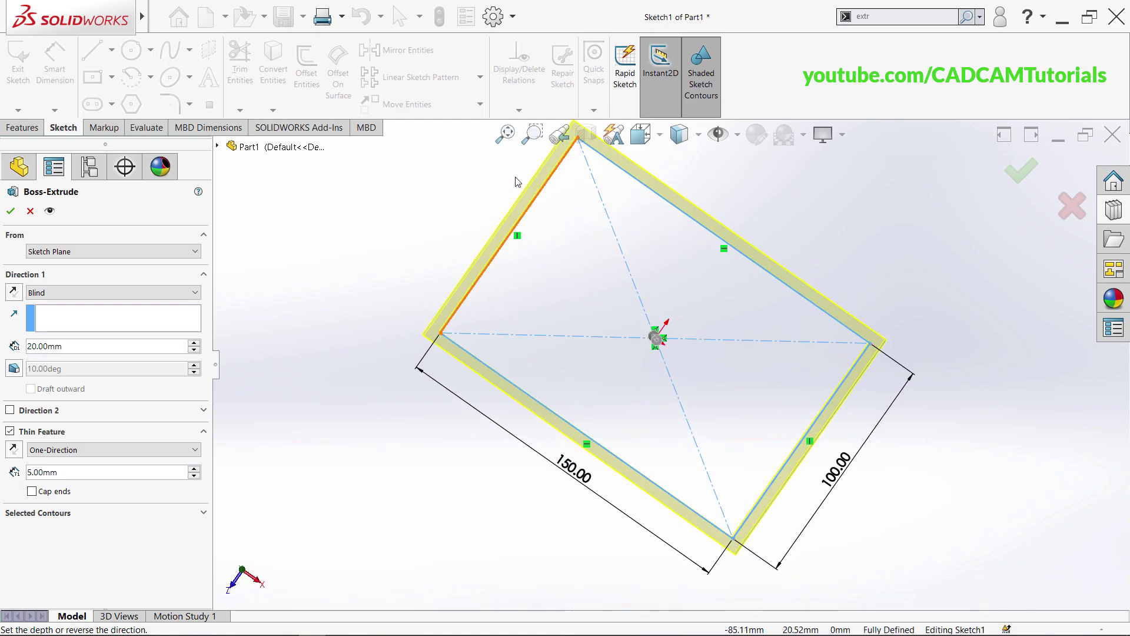
click(505, 135)
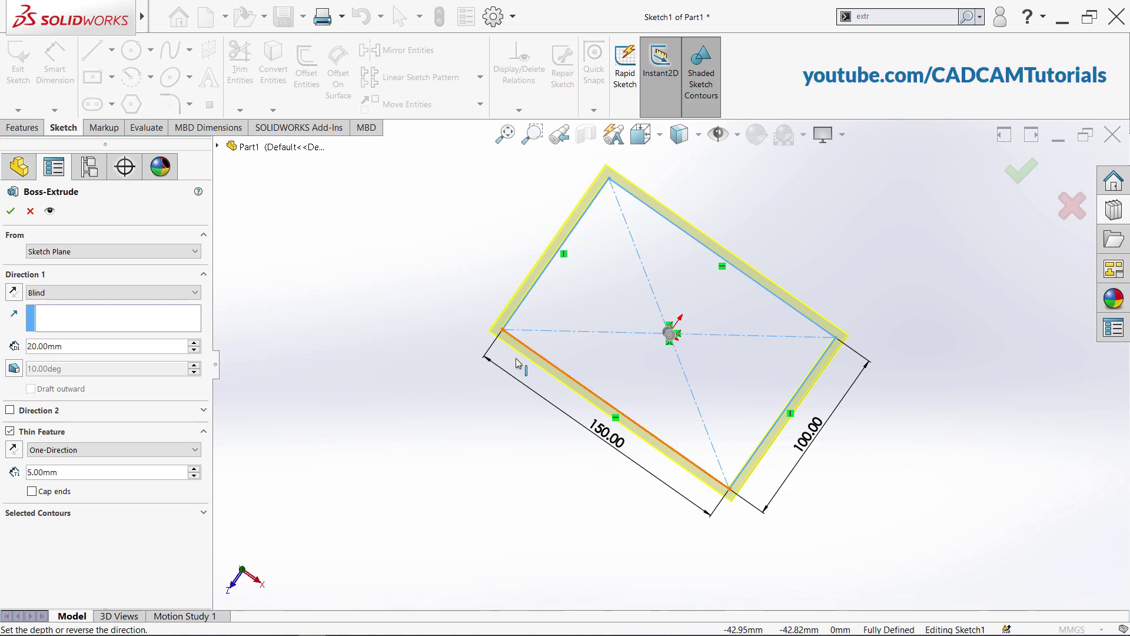
click(14, 450)
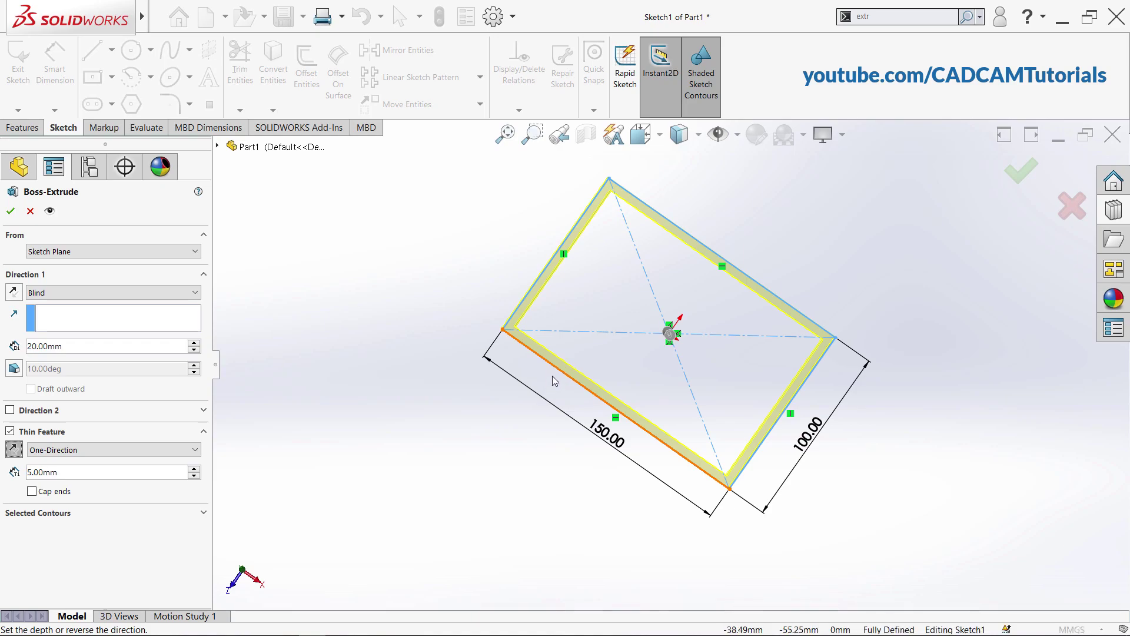
Try the Two-Direction type for the thin wall and change it to Mid-Plane
click(90, 451)
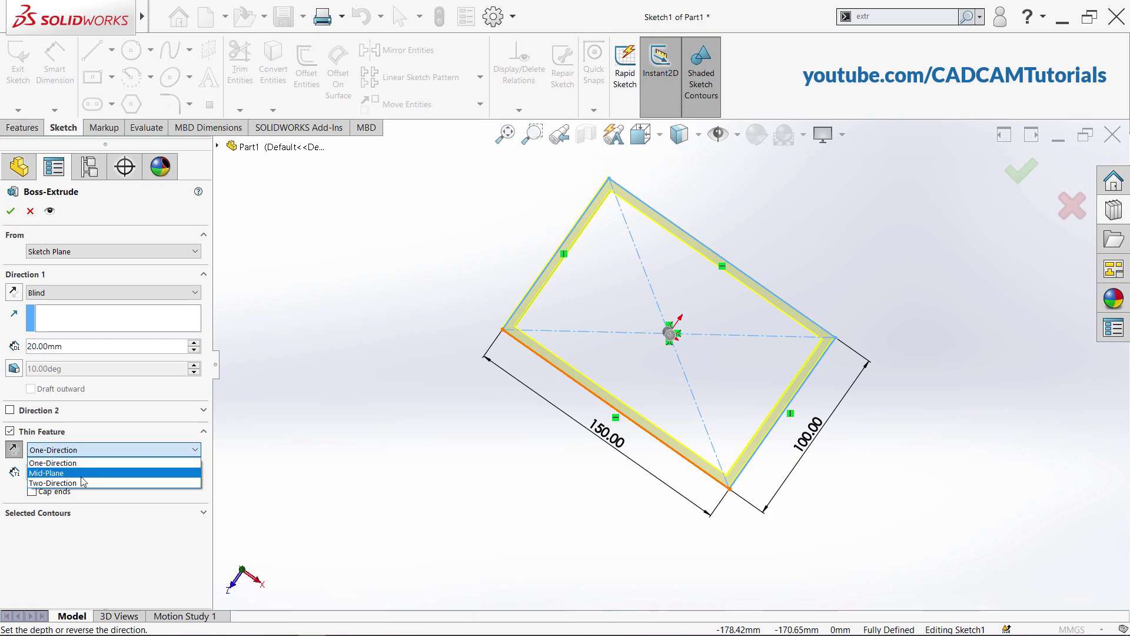
click(53, 482)
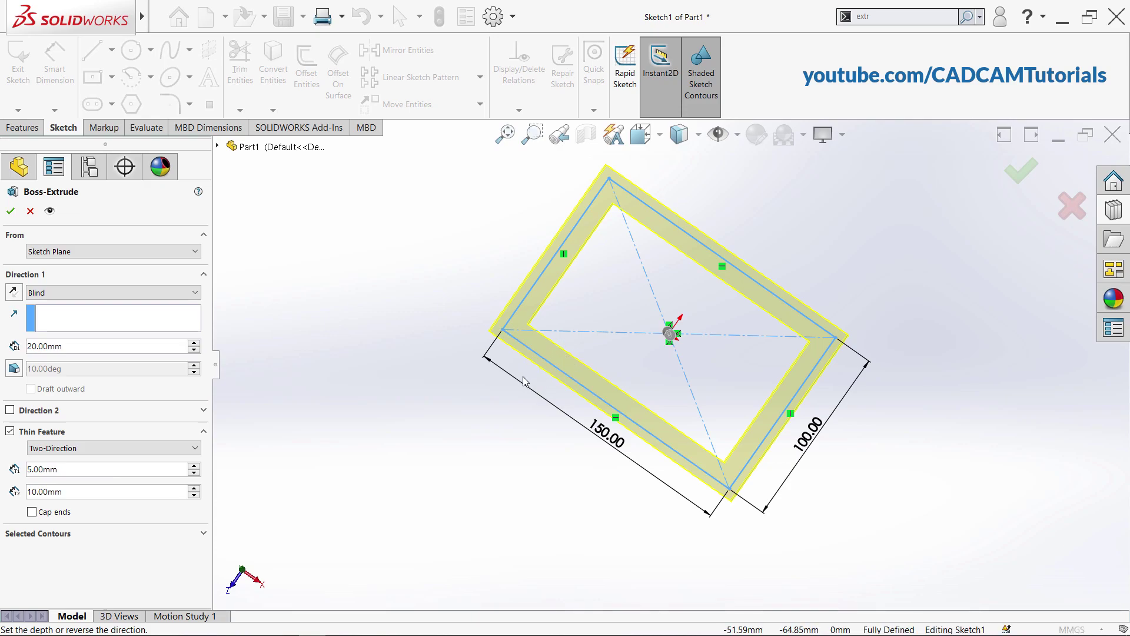
click(61, 449)
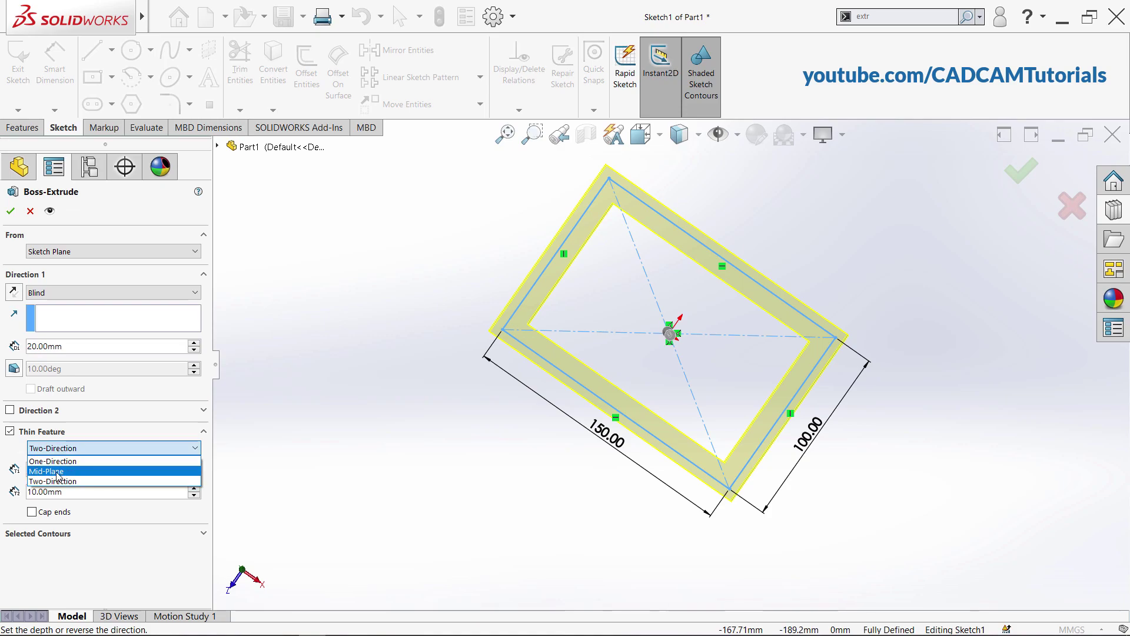
click(58, 473)
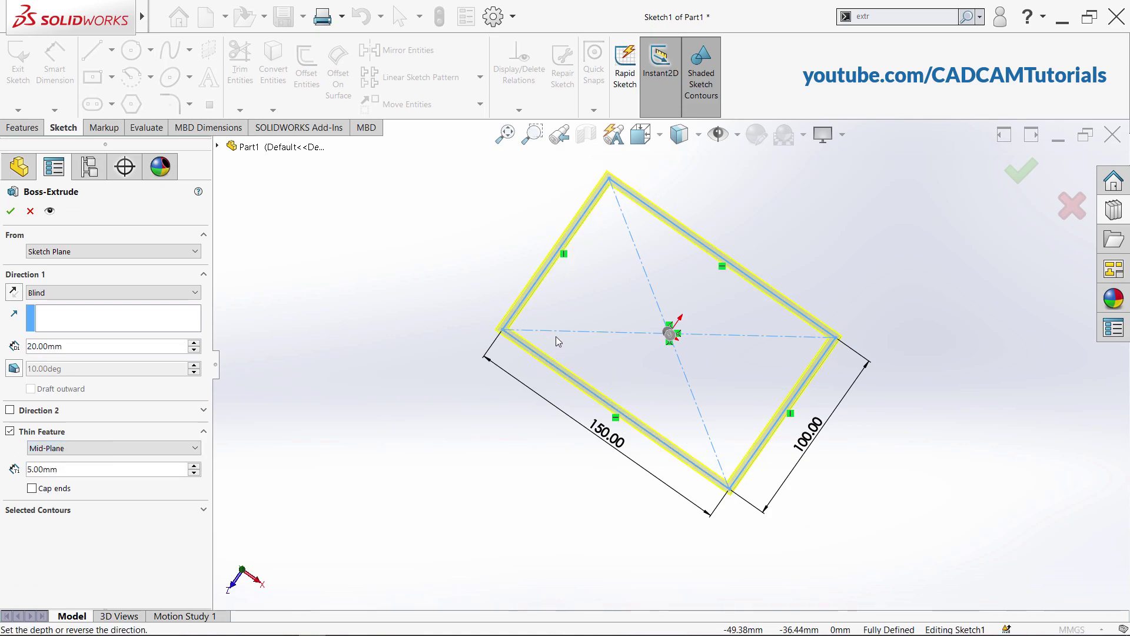
scroll(557, 334, down, 5)
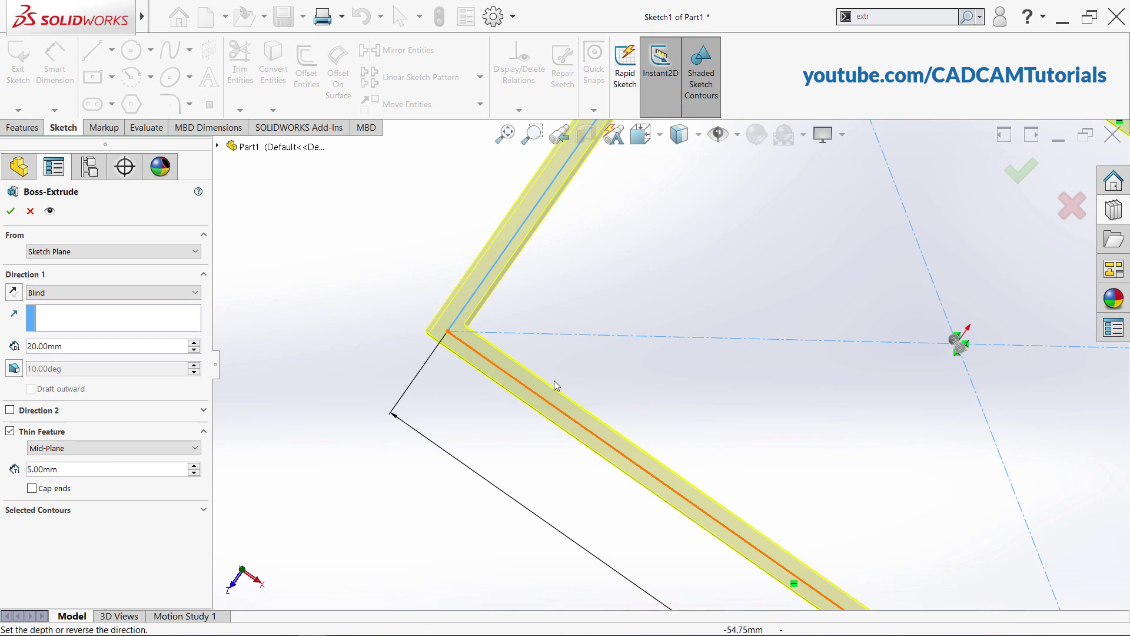
key(f)
middle_drag(689, 381, 591, 370)
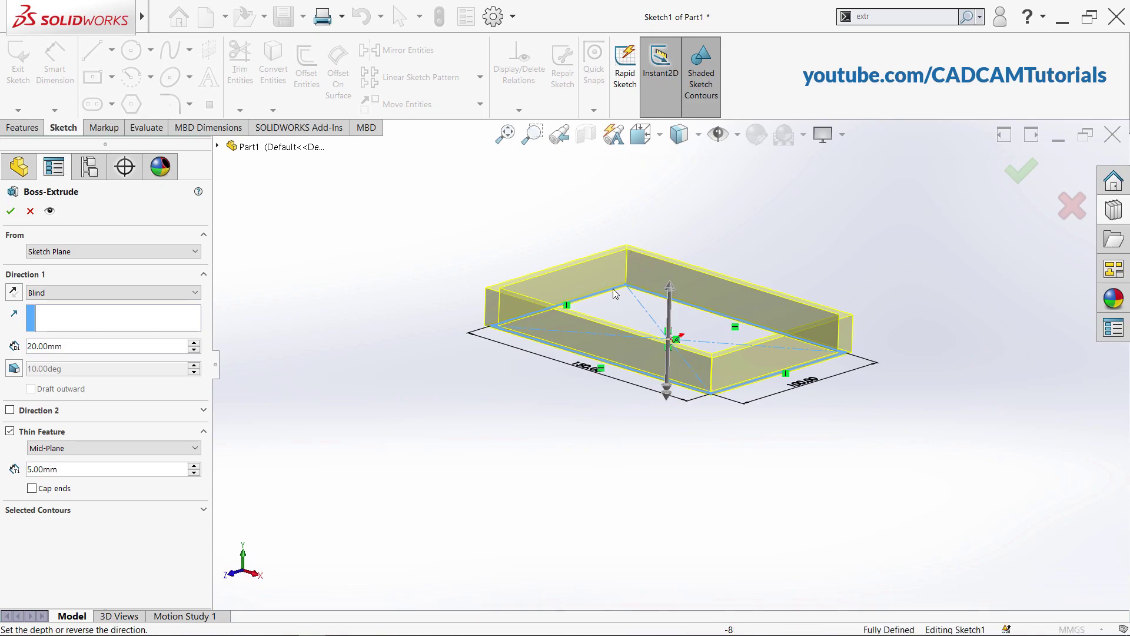
Cap the ends of the thin feature with a cap thickness of 1 mm and inspect the hollow preview
click(32, 488)
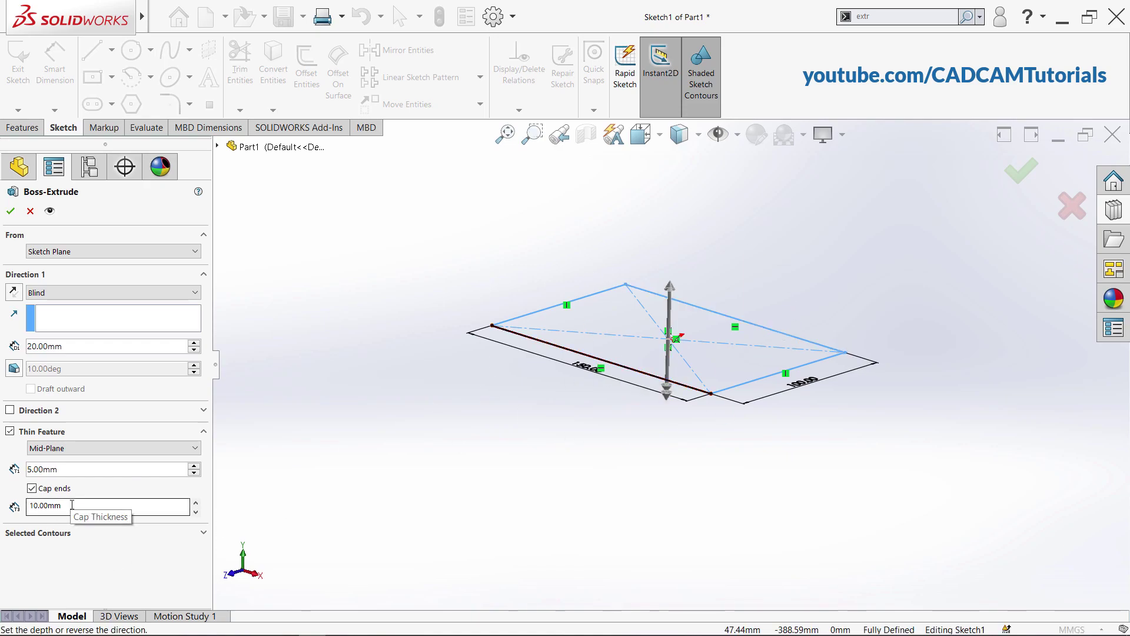
drag(72, 505, 1, 502)
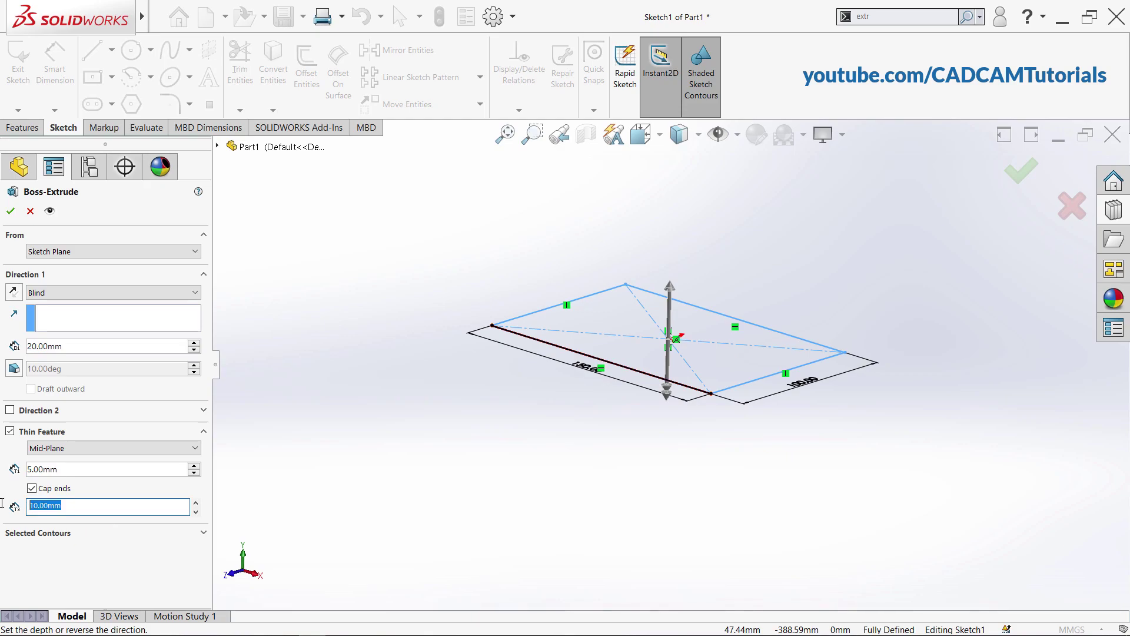
text(1)
key(Return)
middle_drag(585, 403, 613, 348)
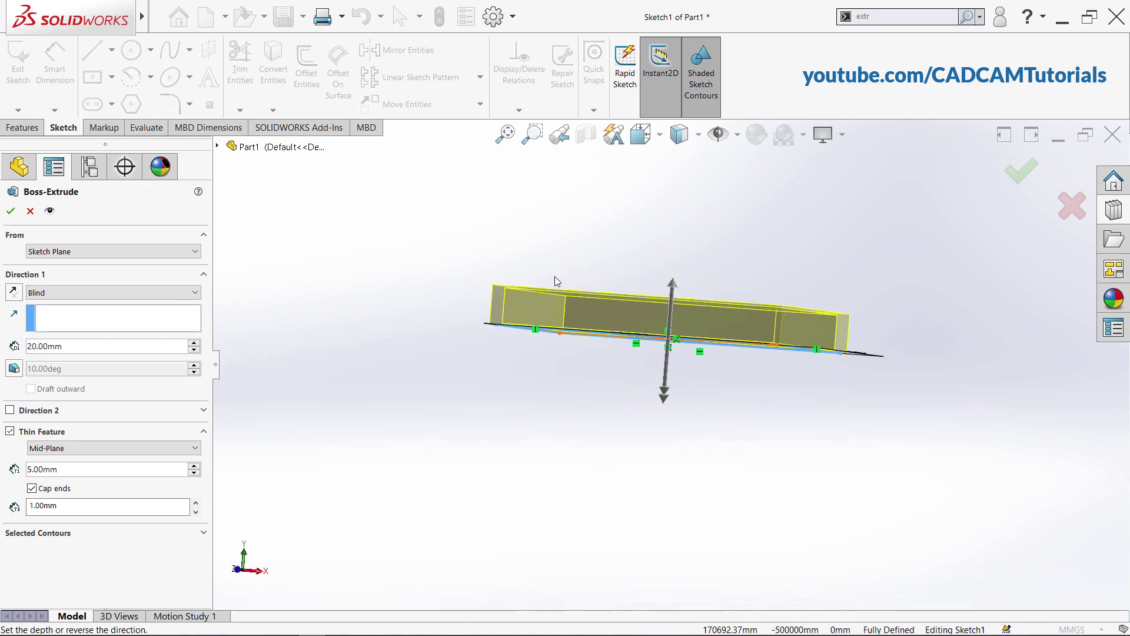
scroll(554, 277, down, 4)
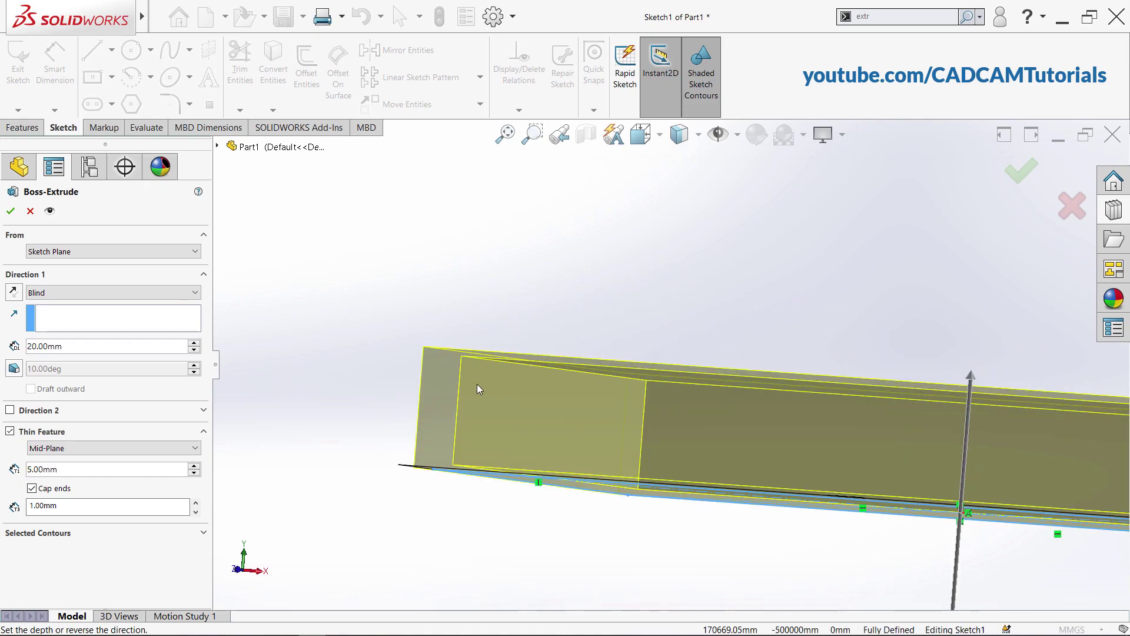
scroll(444, 414, up, 5)
middle_drag(435, 403, 526, 480)
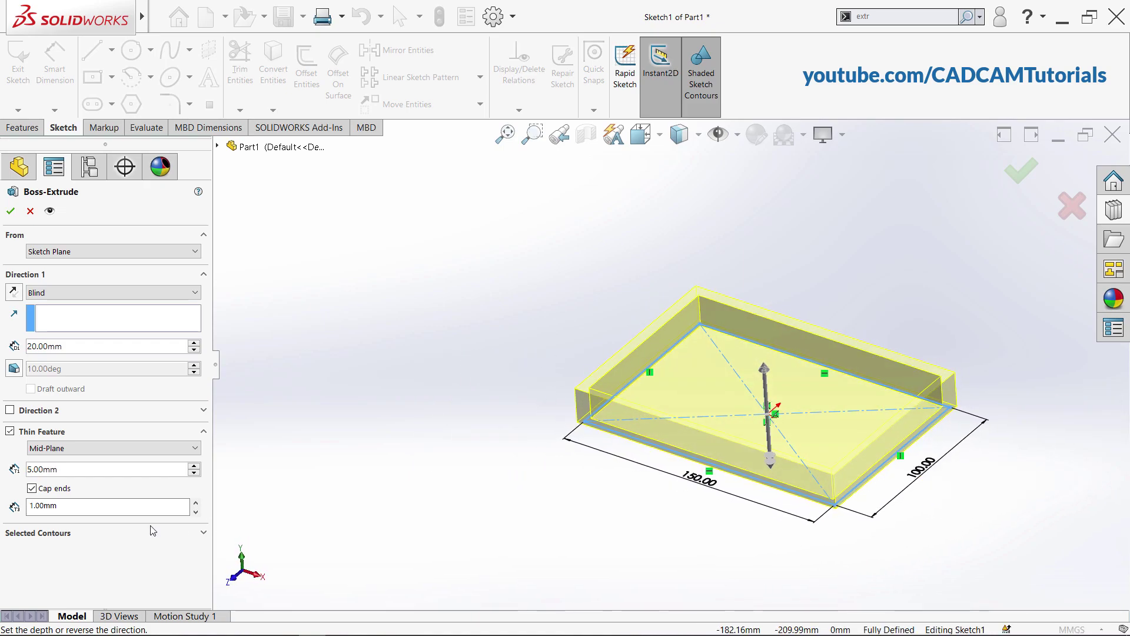
Disable Thin Feature and check which sketch is listed under Selected Contours
click(10, 433)
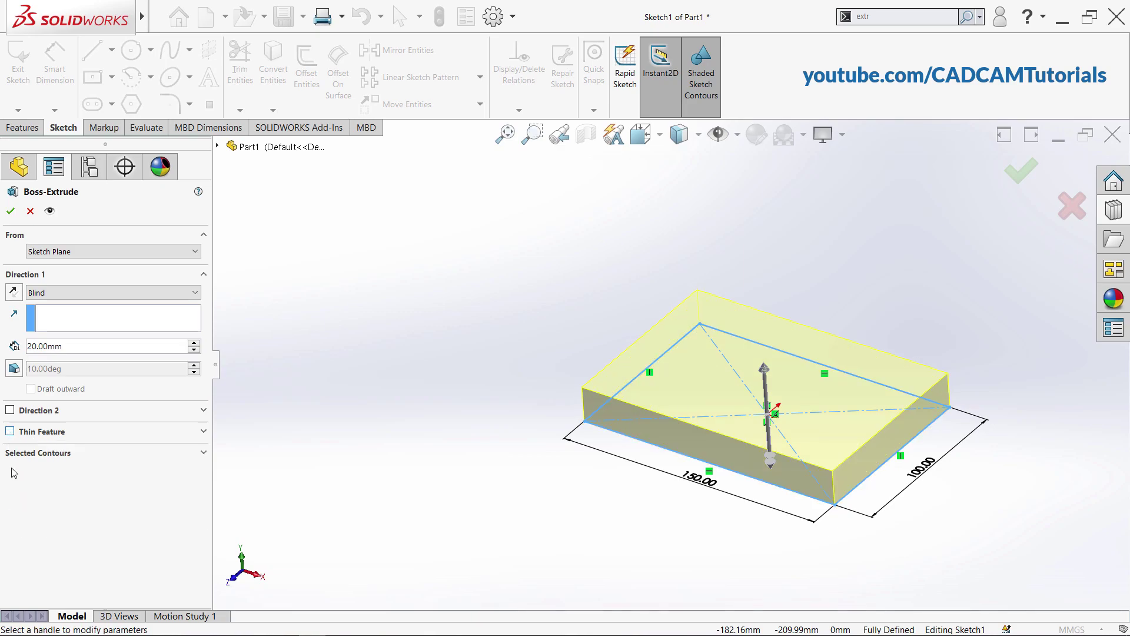
click(65, 457)
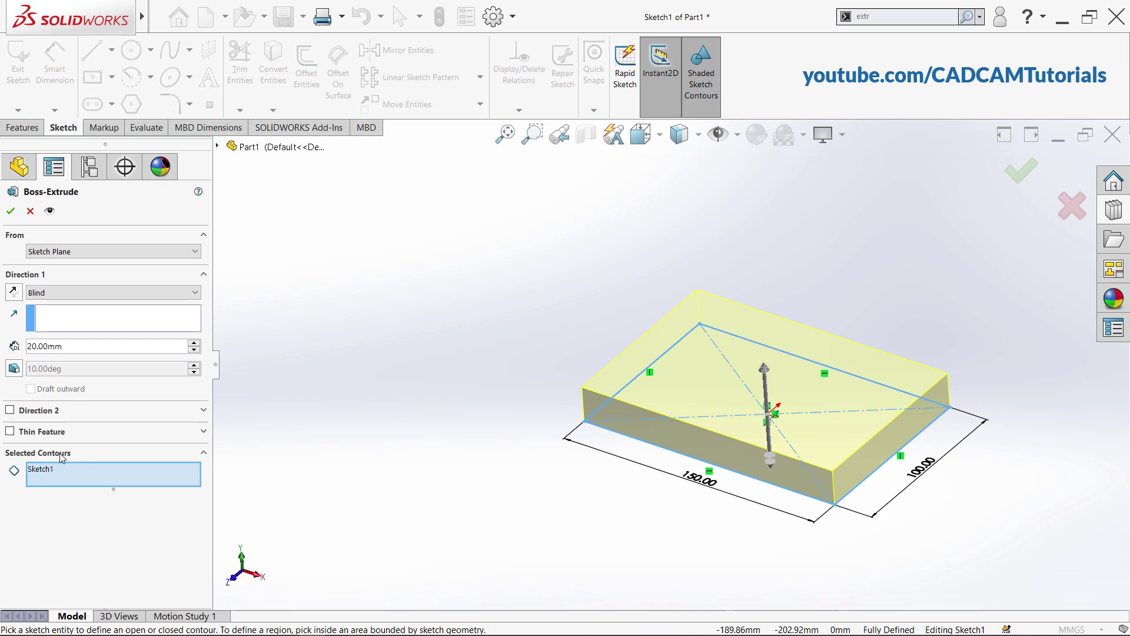
click(62, 454)
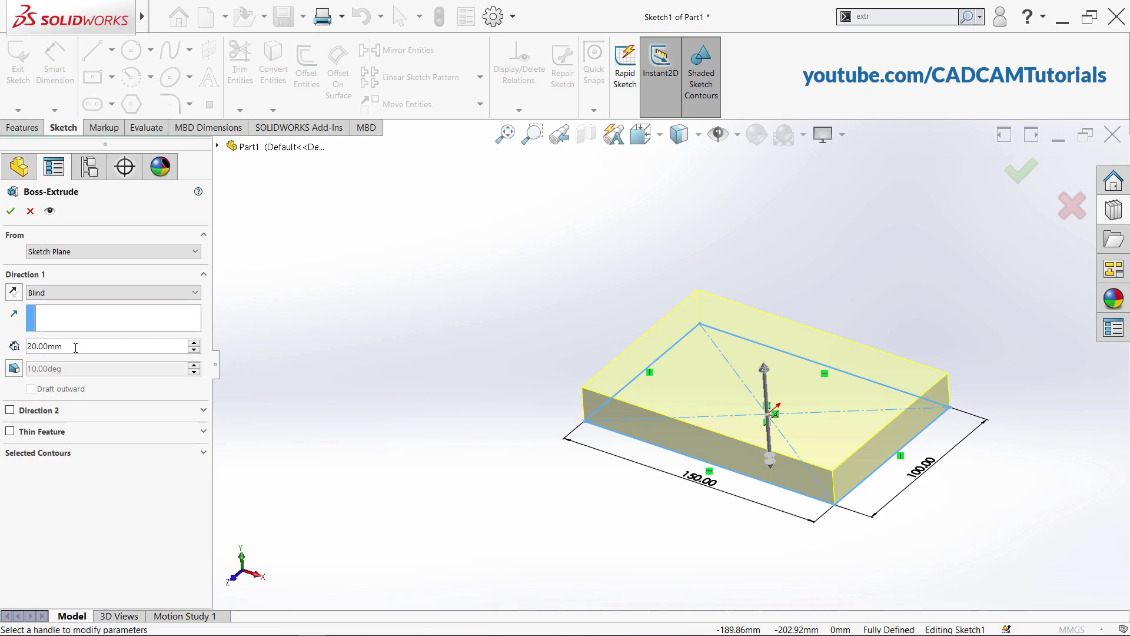
Set the Direction 1 depth to 10 mm and accept the Boss-Extrude
drag(76, 347, 2, 348)
text(10)
key(Return)
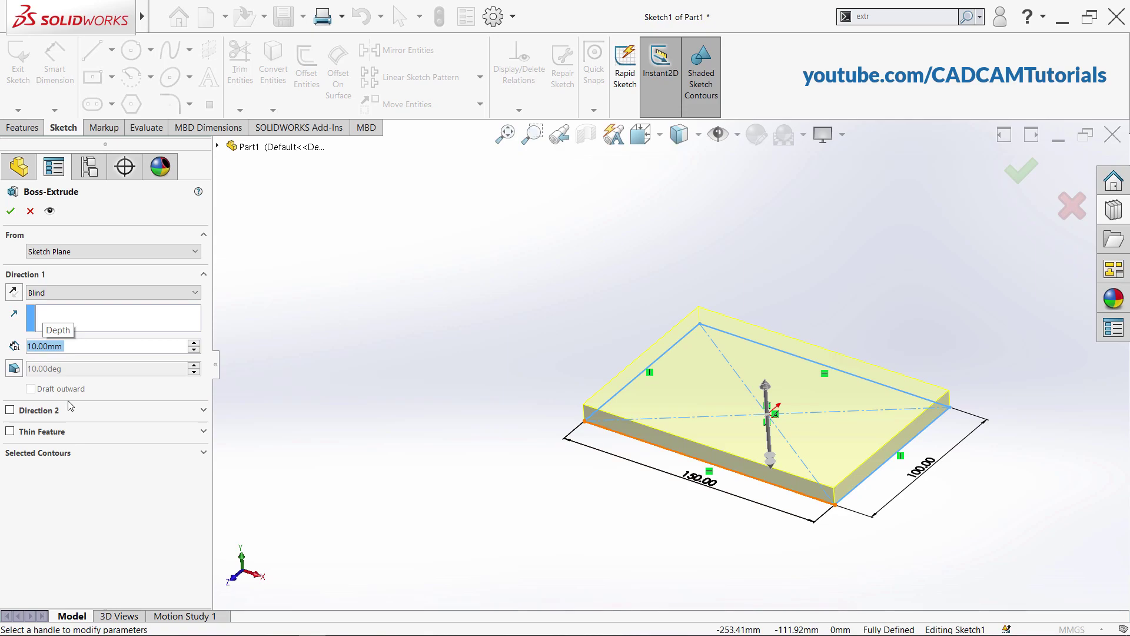
click(11, 212)
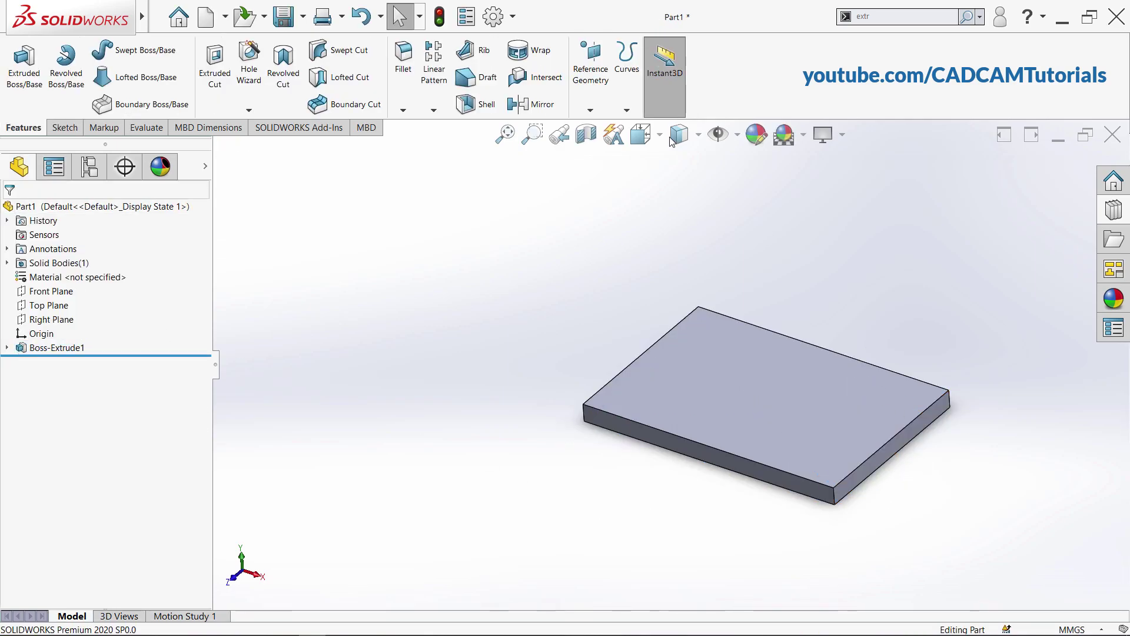
Start an Extruded Boss/Base with a new sketch on the top face of the base plate
click(504, 134)
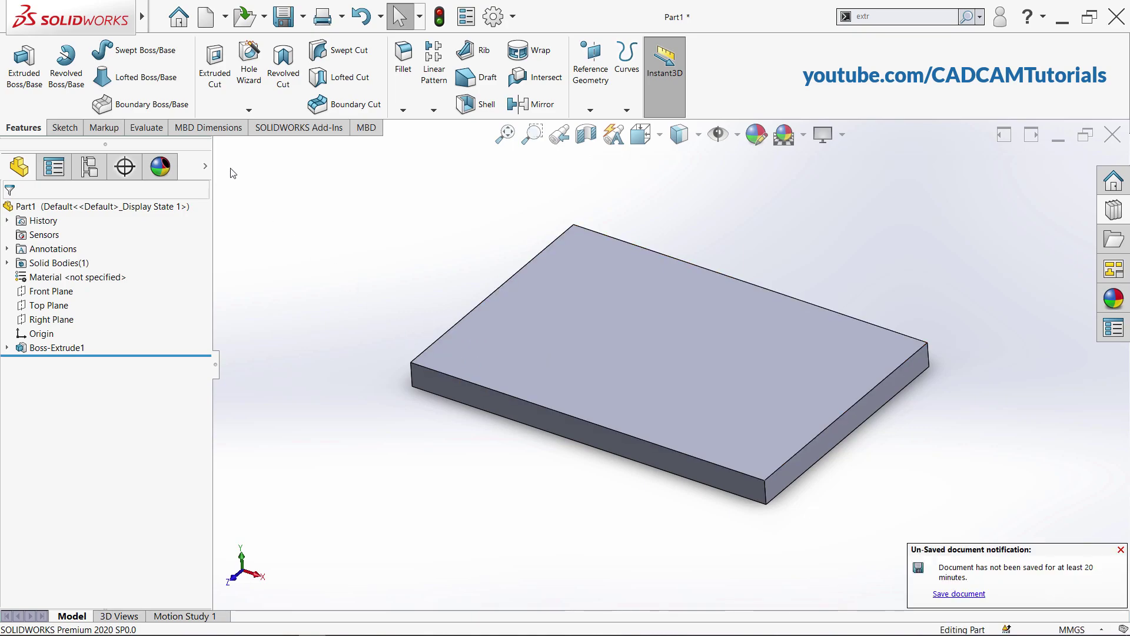
click(24, 66)
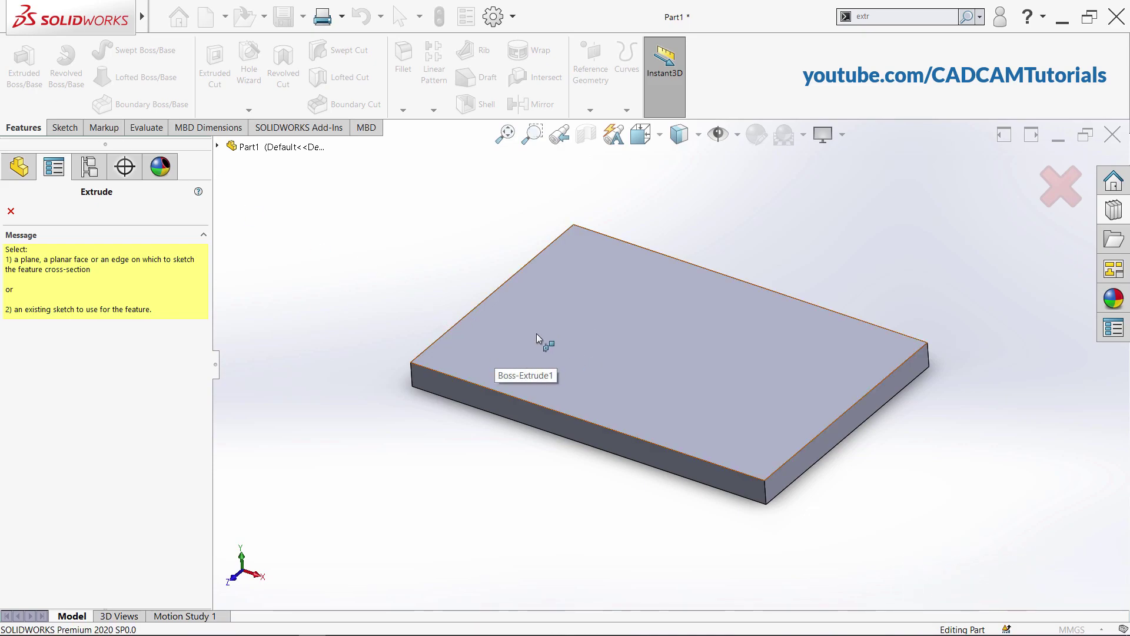
click(495, 342)
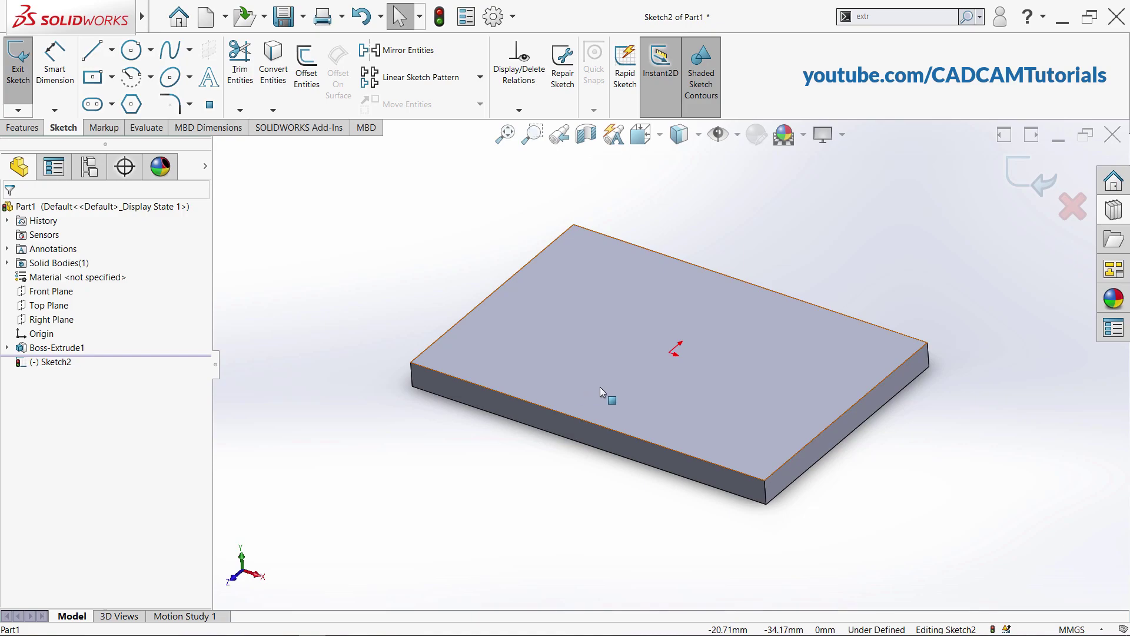
click(609, 427)
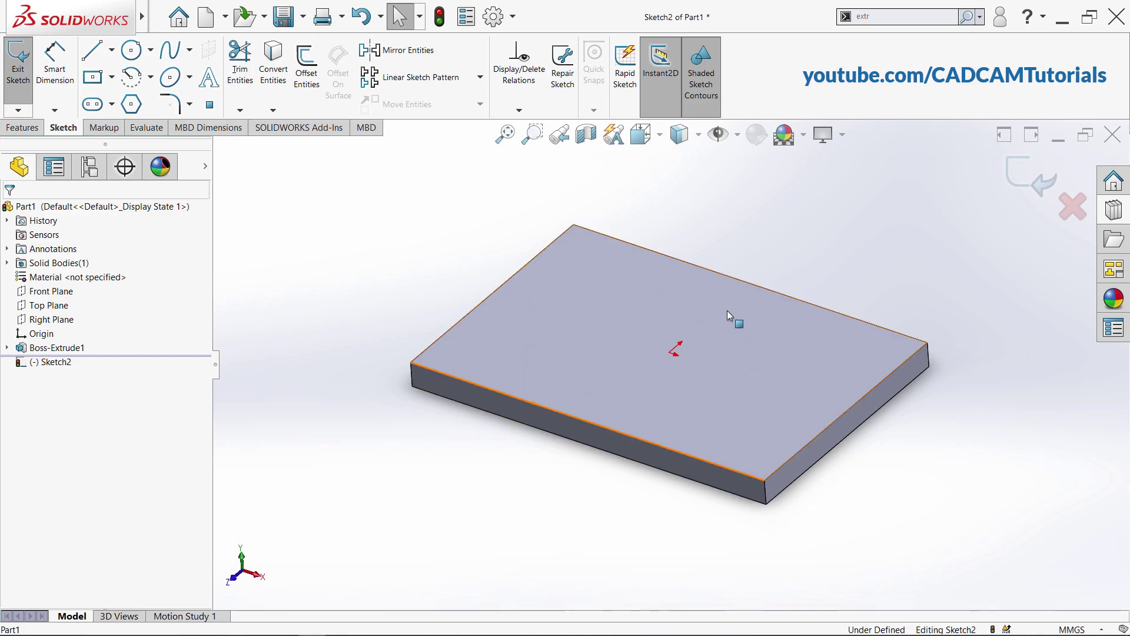
mouse_move(595, 341)
middle_down()
mouse_move(565, 330)
mouse_move(585, 341)
middle_up()
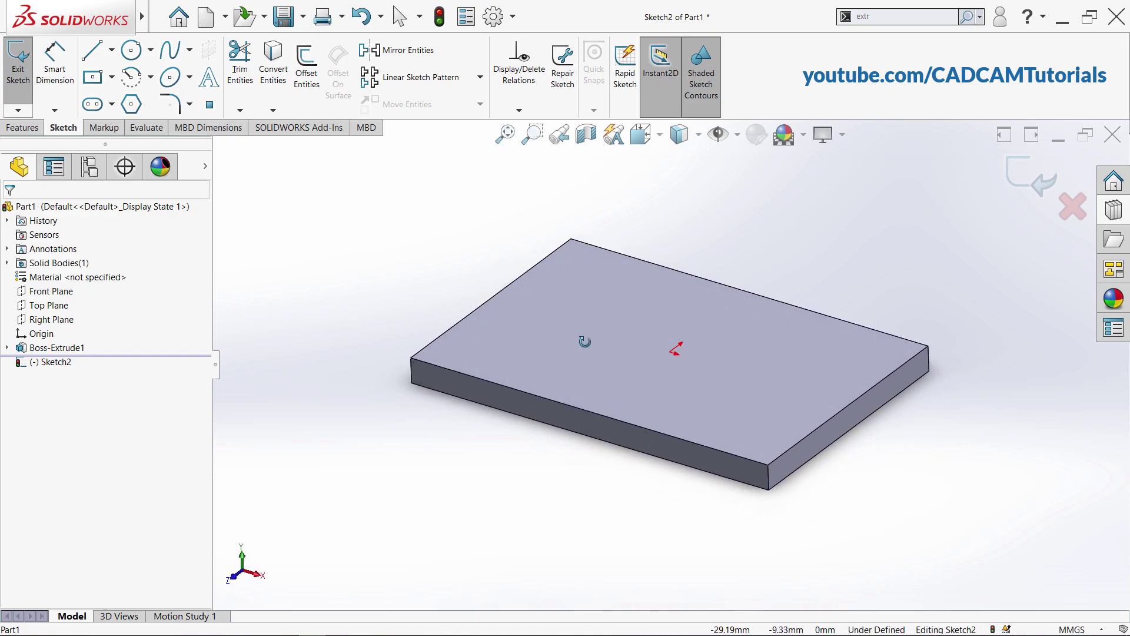
key(Escape)
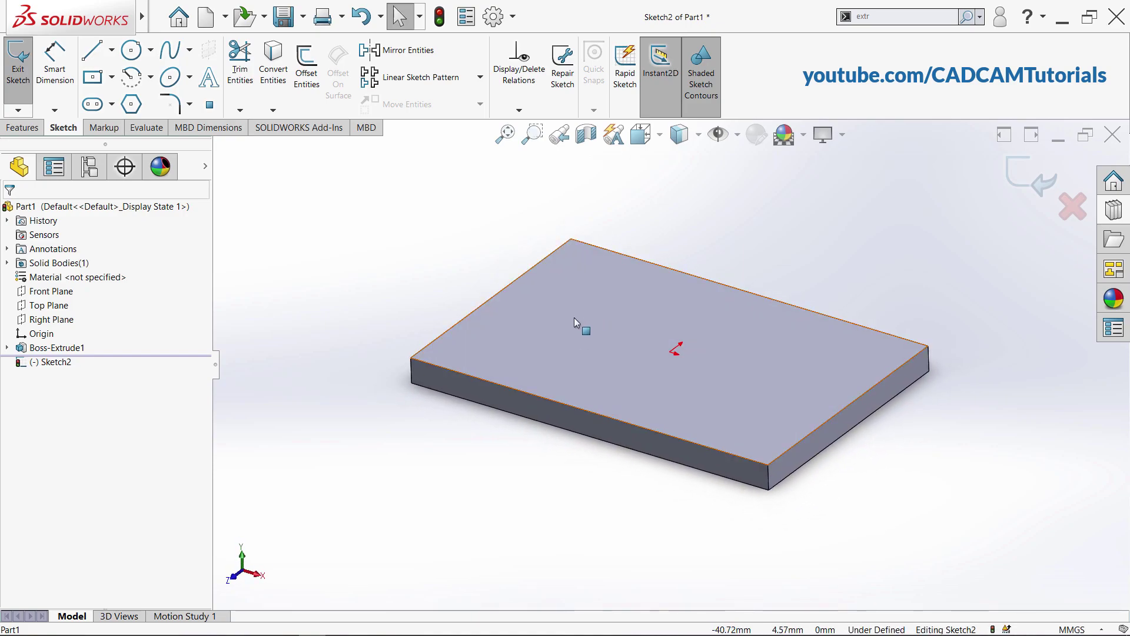
Sketch a small corner rectangle on the top face, starting at the plate's front-left corner with its sides along the plate edges
click(112, 80)
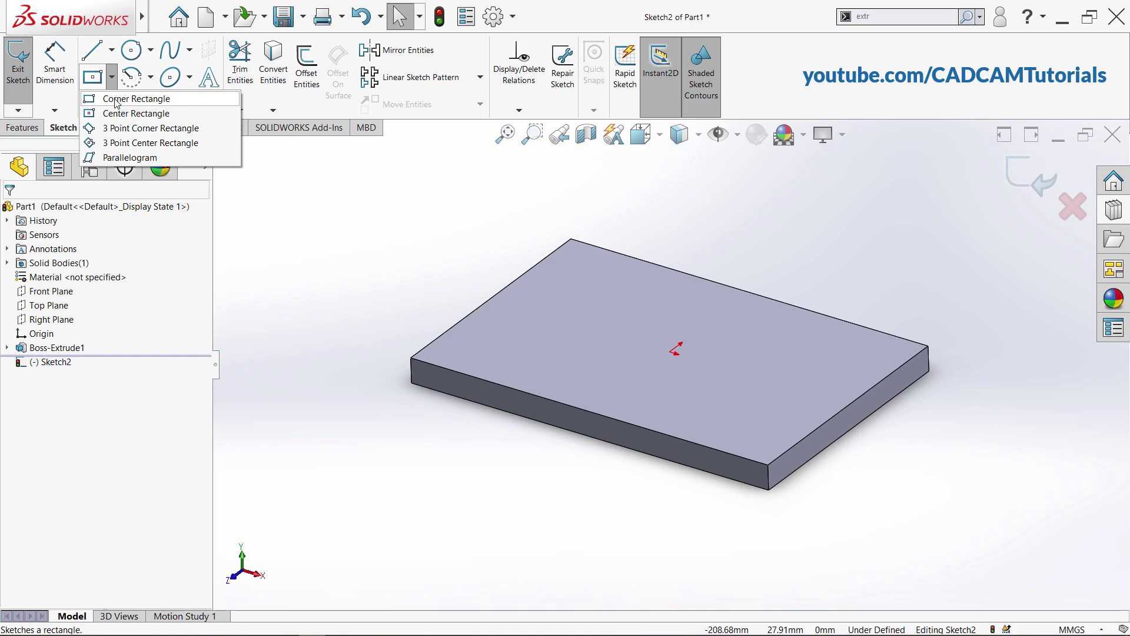
click(117, 99)
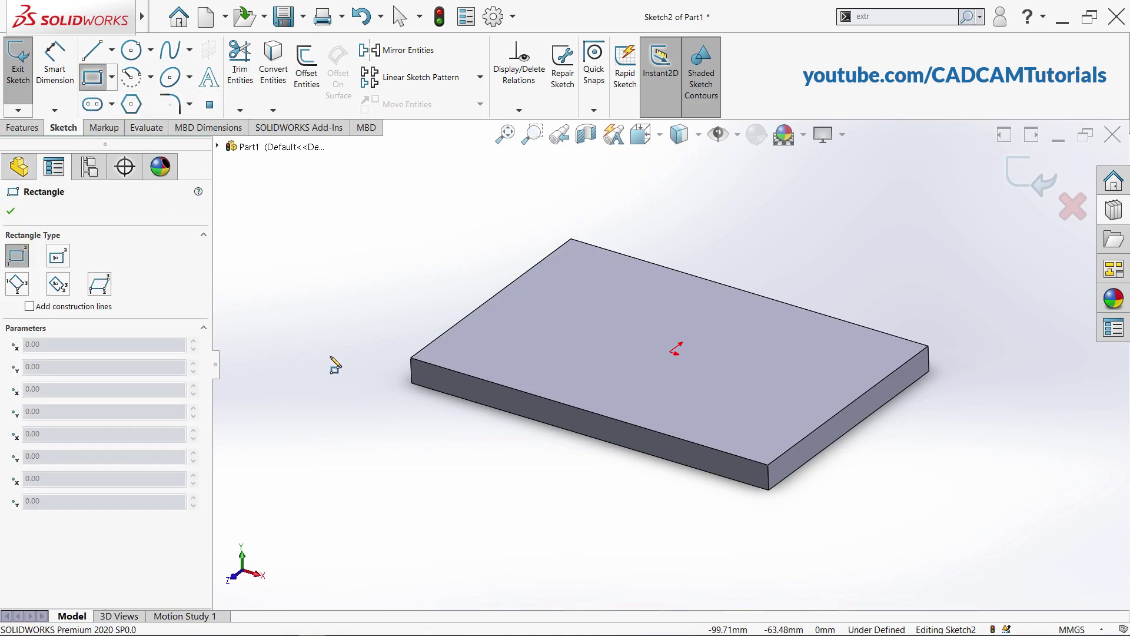
click(410, 357)
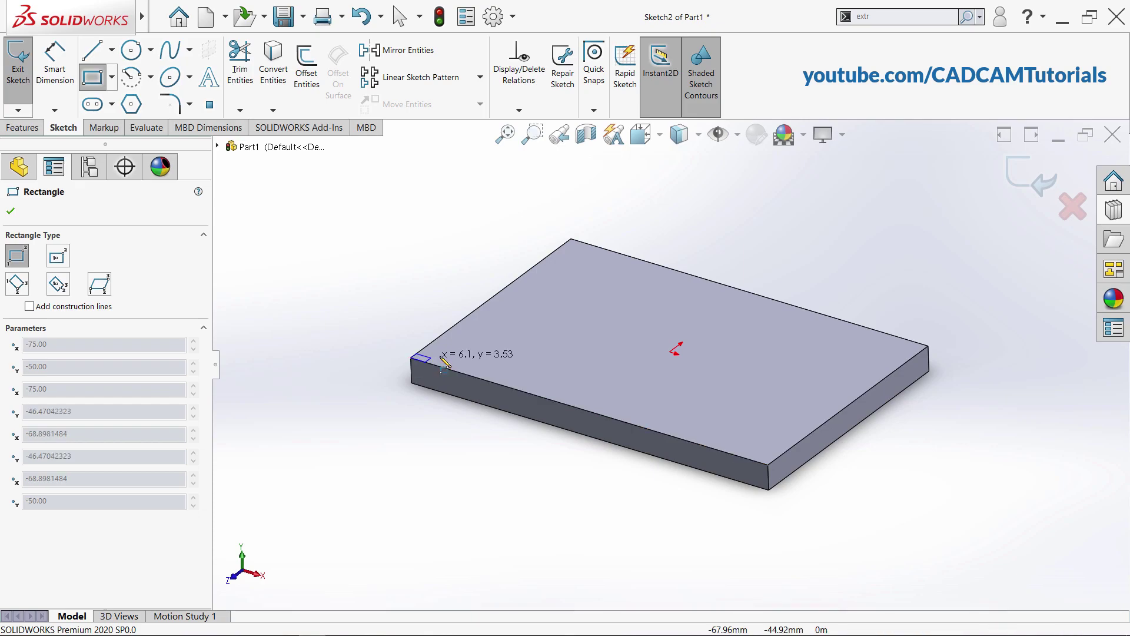
click(552, 361)
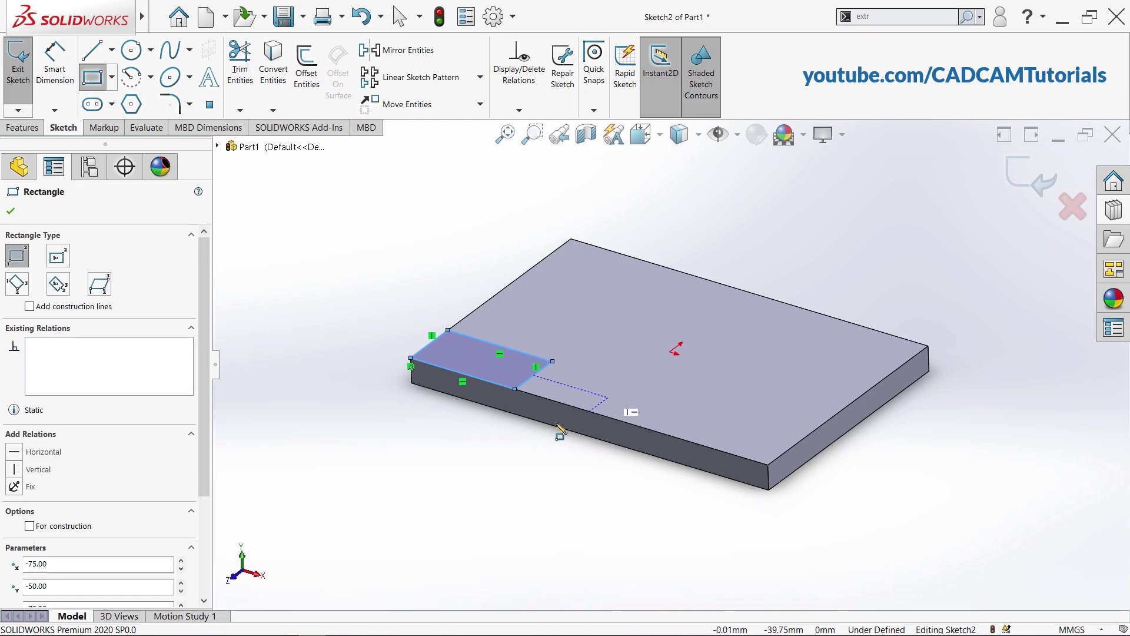
right_click(477, 477)
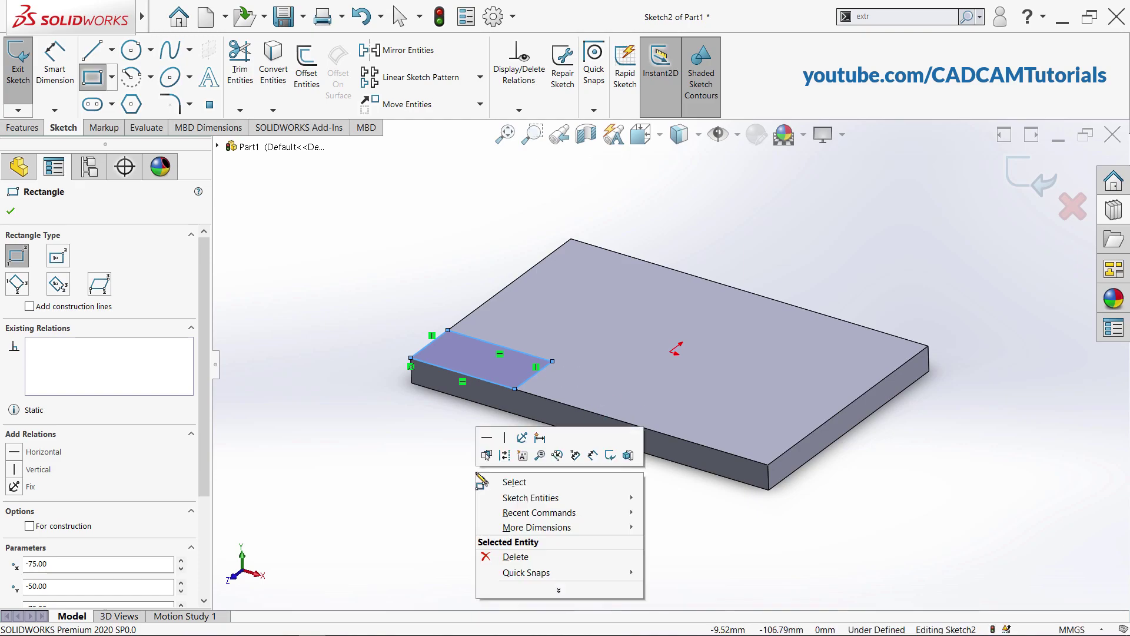
click(514, 481)
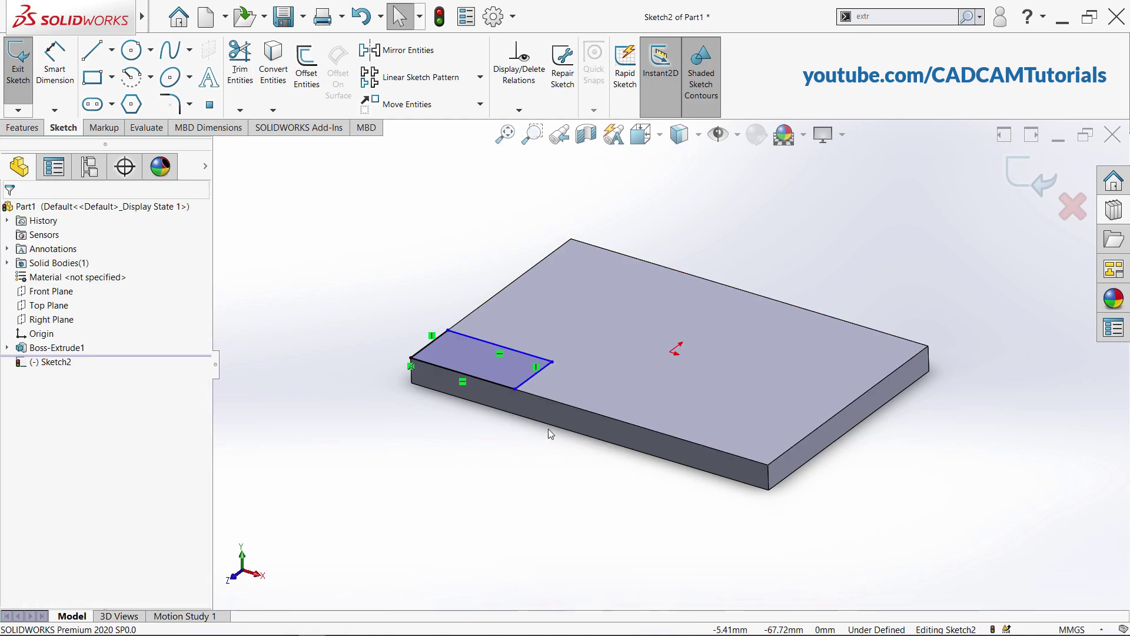
Exit the rectangle sketch and set the blind depth of the Boss-Extrude to 30 mm
right_click(950, 250)
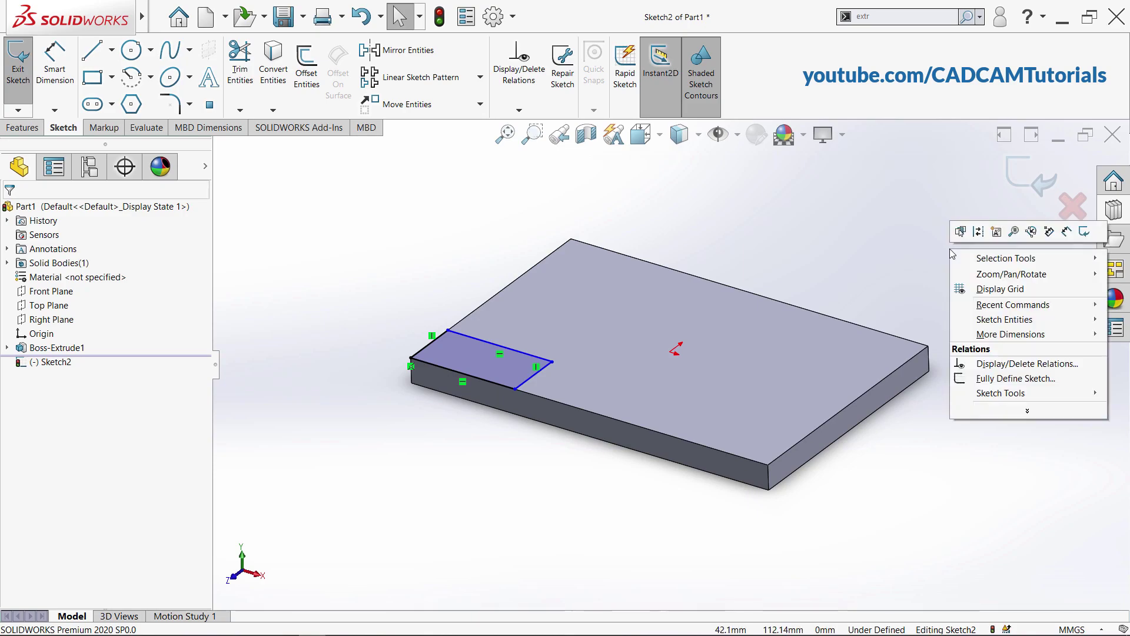
click(1088, 237)
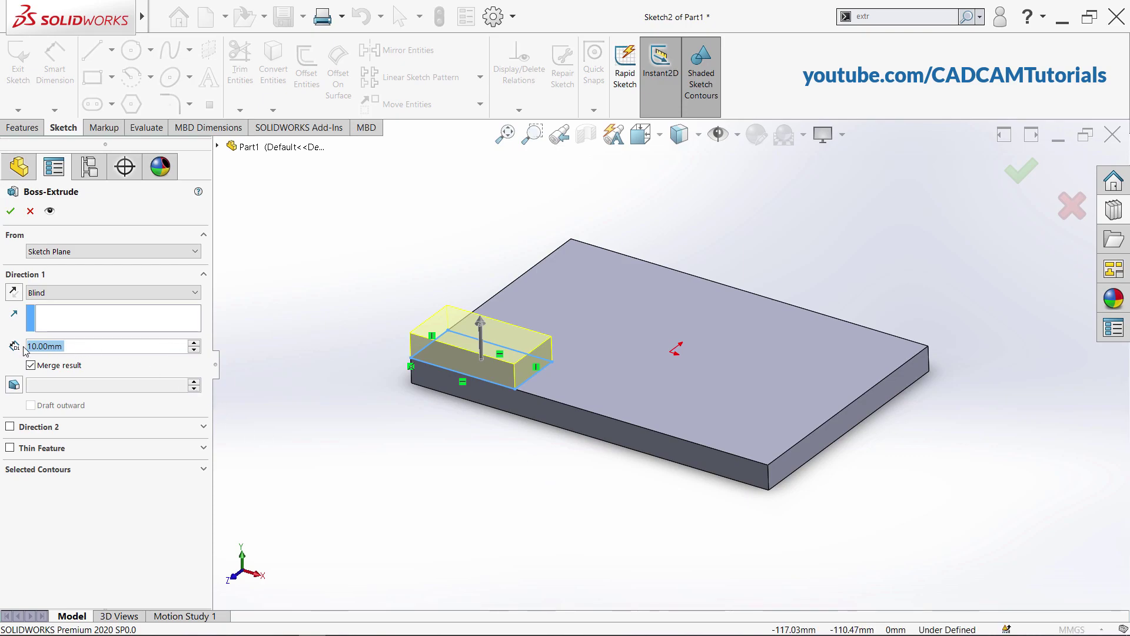
text(30)
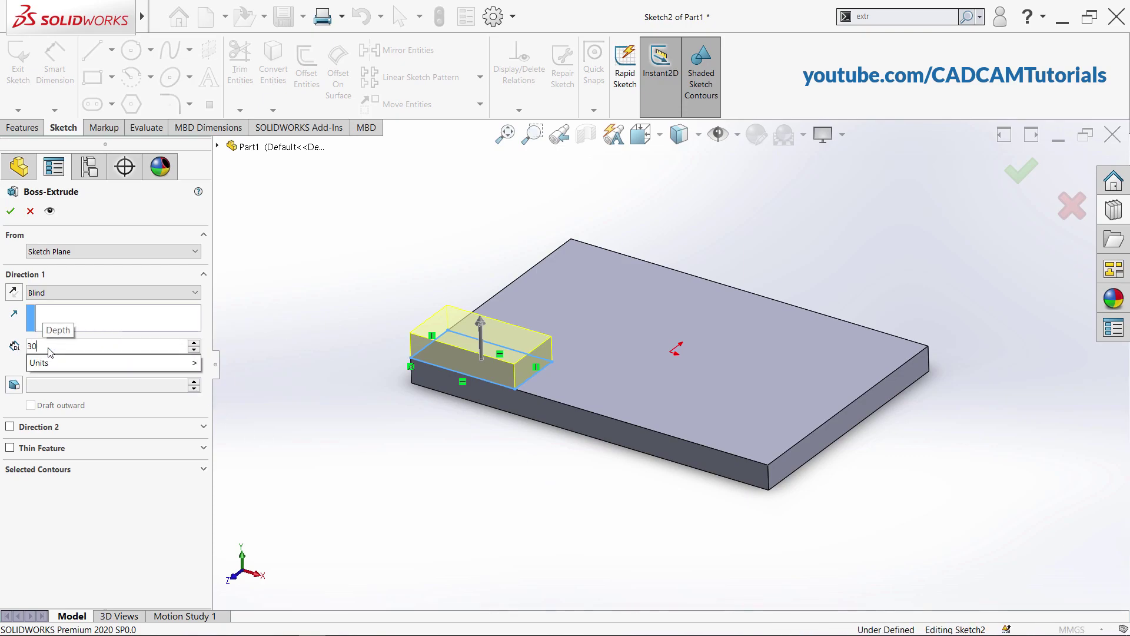
key(Return)
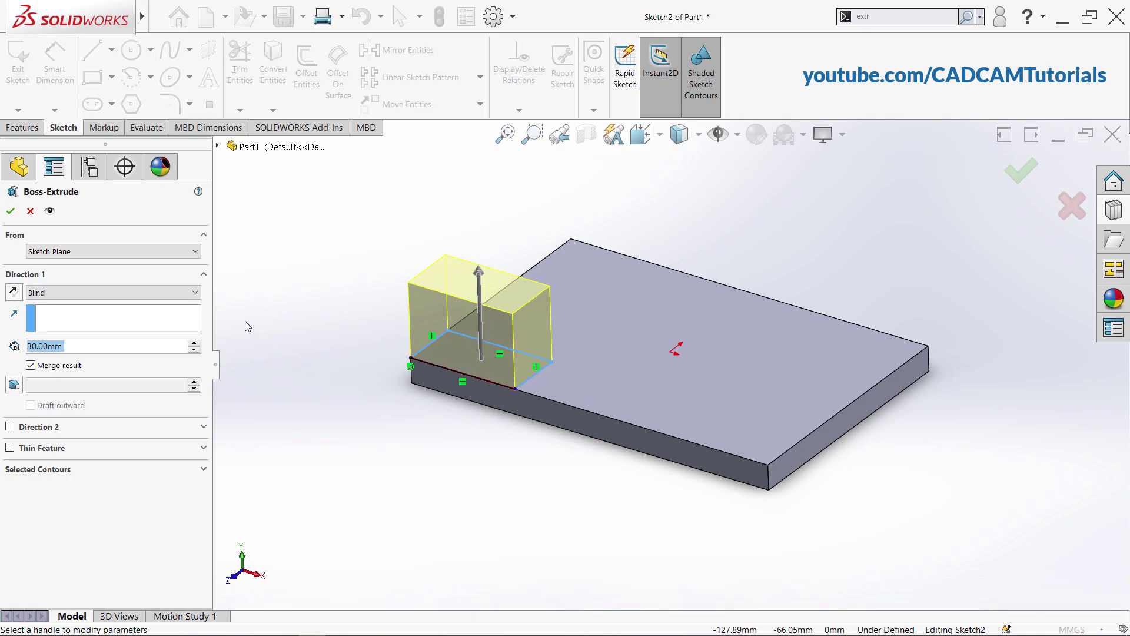
Try starting the extrusion at an Offset of 10 mm from the sketch plane and inspect the preview
click(99, 253)
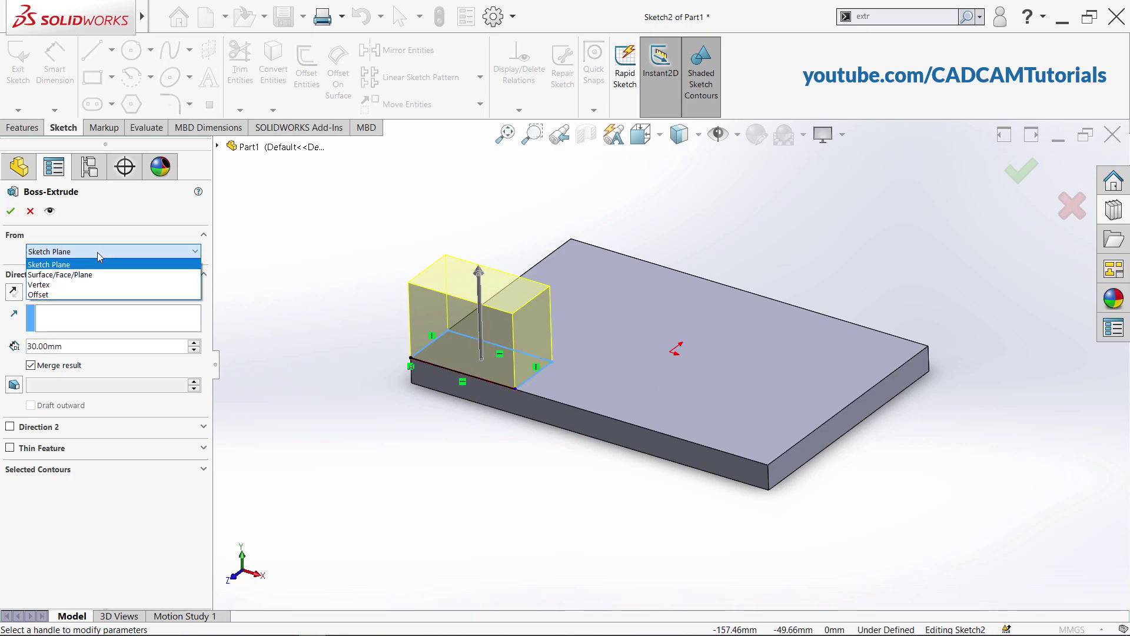
click(53, 295)
drag(70, 274, 28, 276)
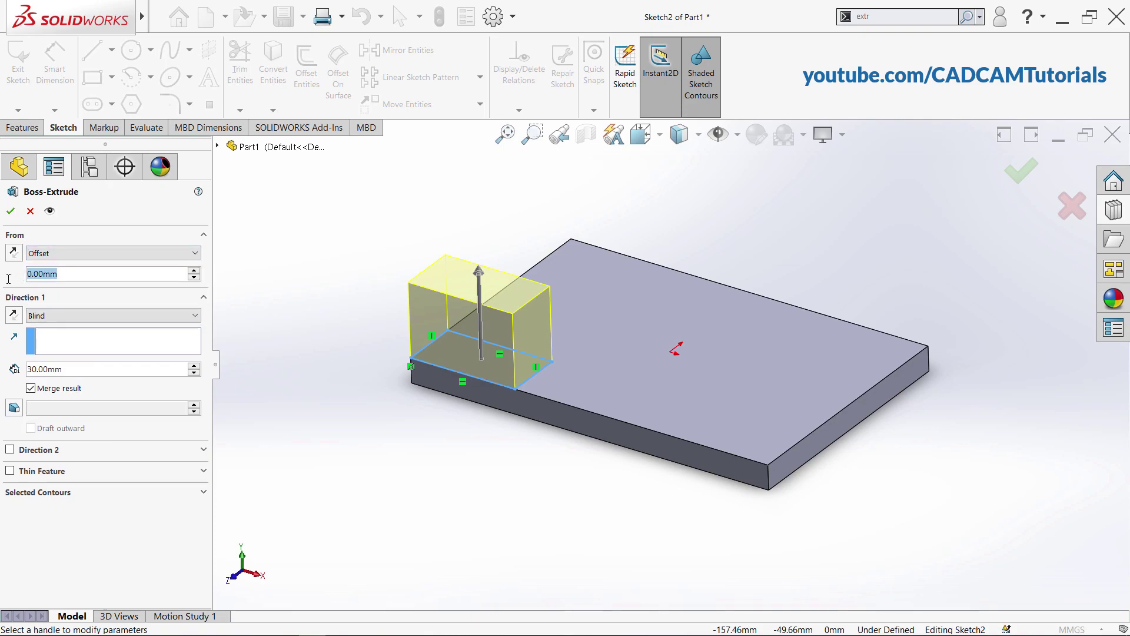
text(10)
key(Return)
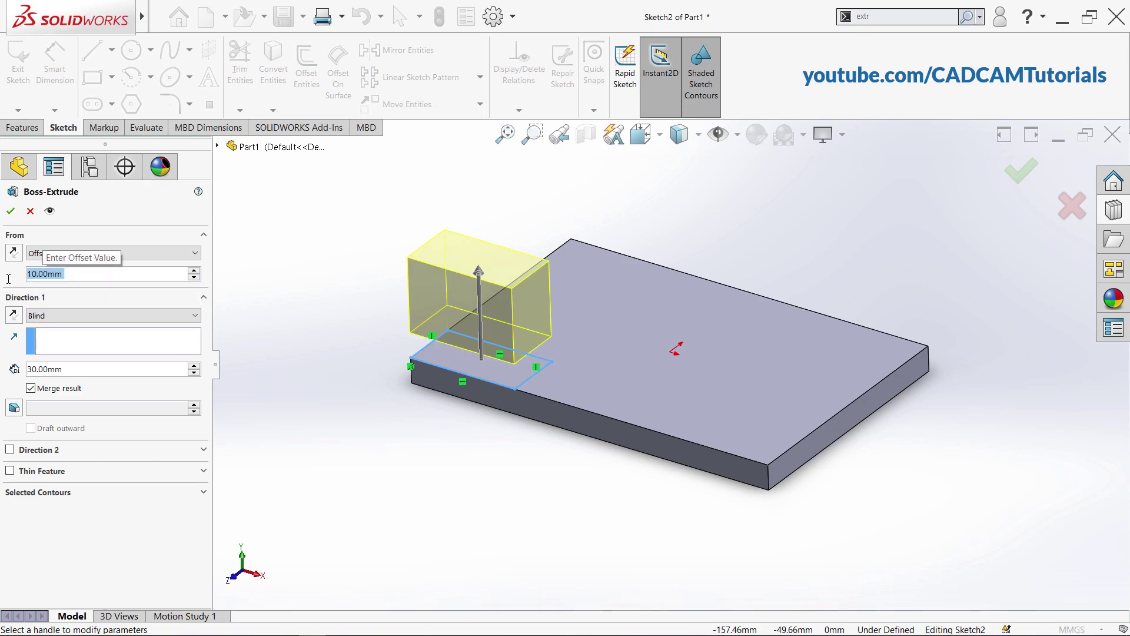
middle_drag(359, 406, 495, 384)
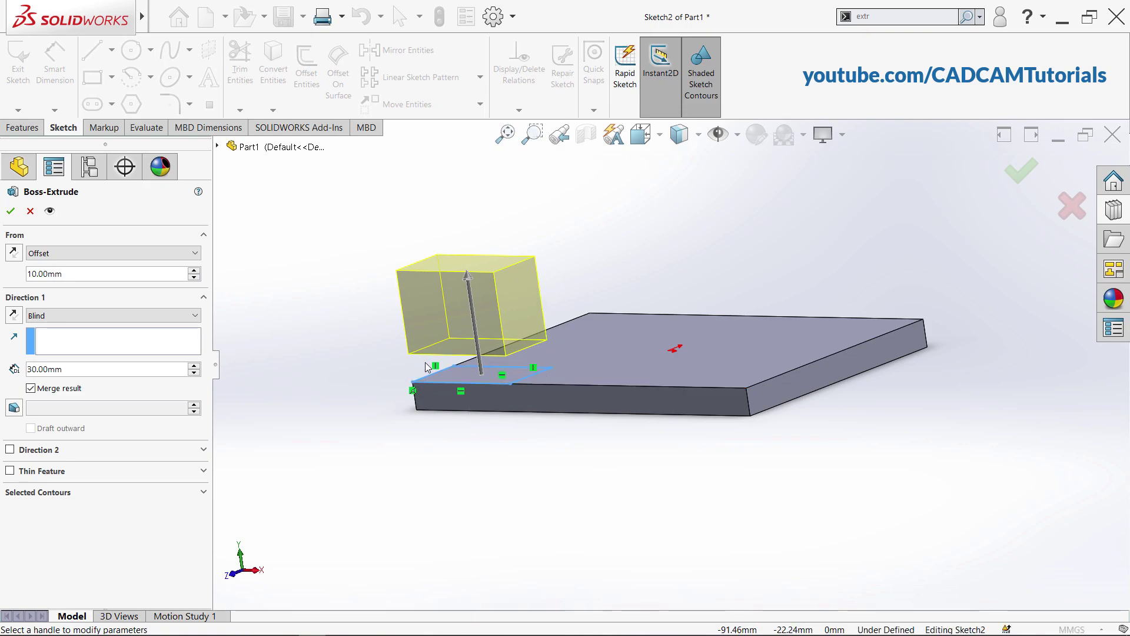
Try starting the extrusion from a Vertex, using the lower front-left corner of the base plate
click(167, 255)
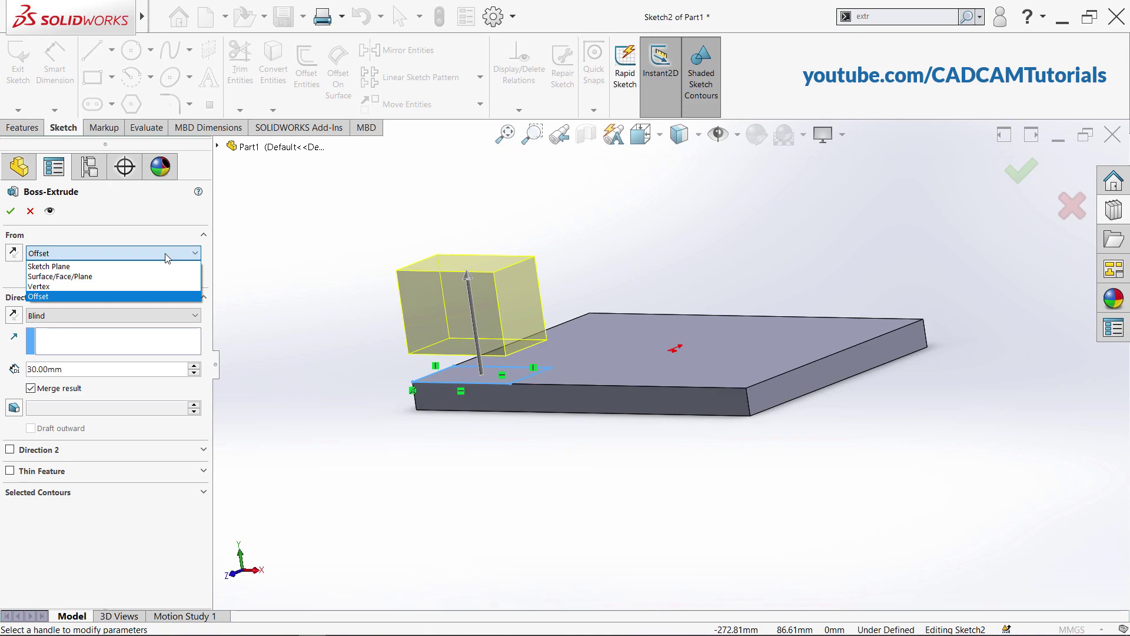
click(39, 287)
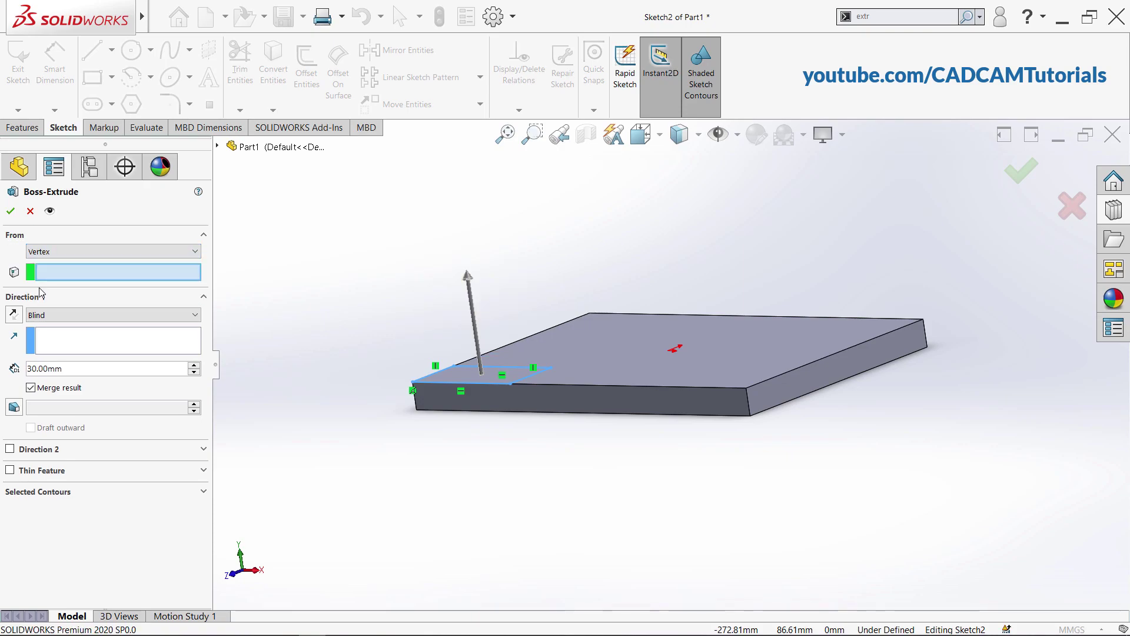
click(416, 410)
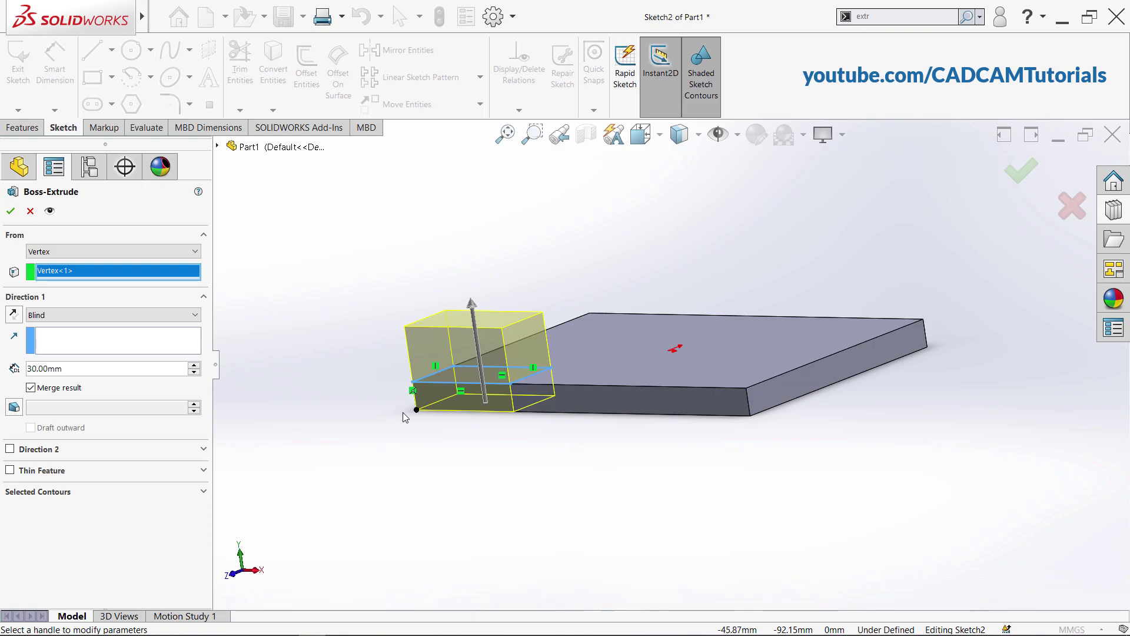
click(99, 251)
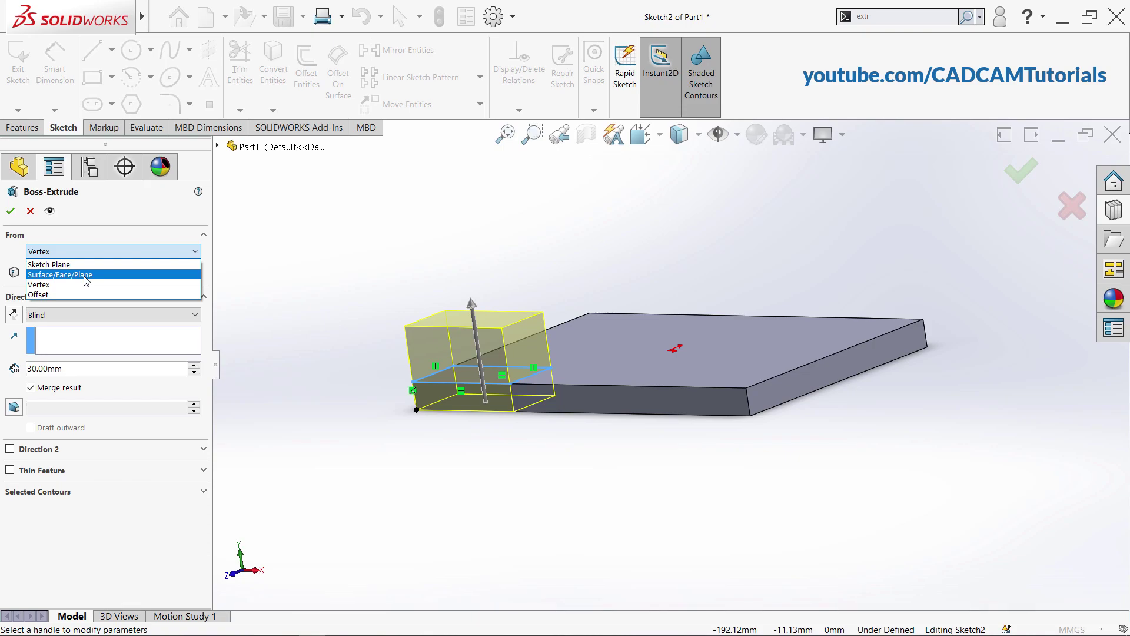
click(4, 251)
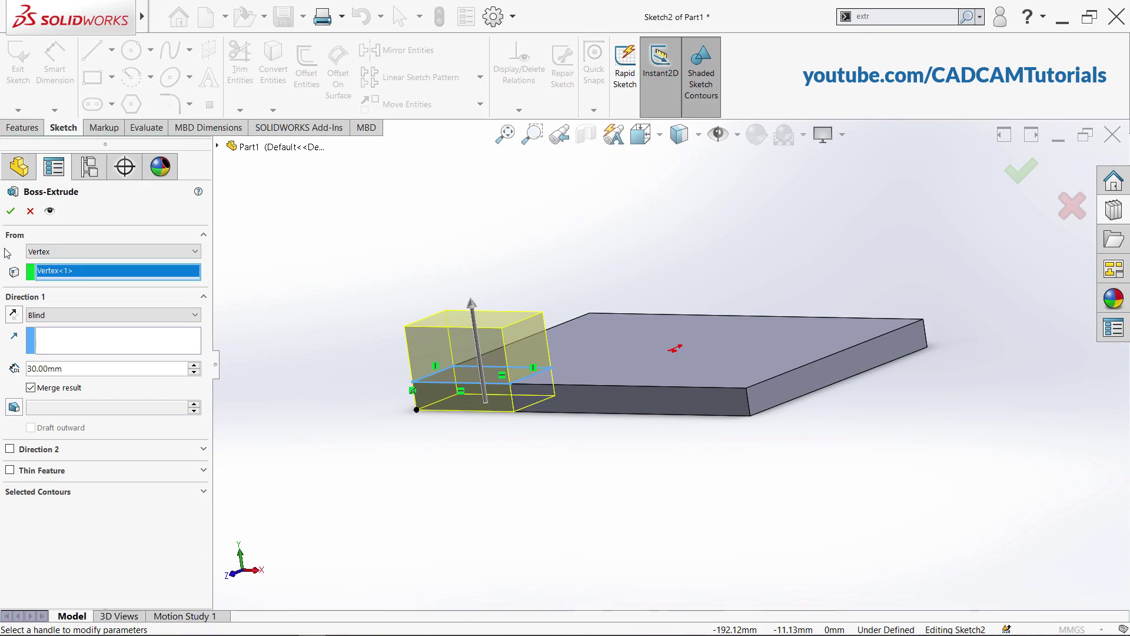
Set the extrusion to start from the Sketch Plane, disable Merge result and accept the Boss-Extrude
click(79, 252)
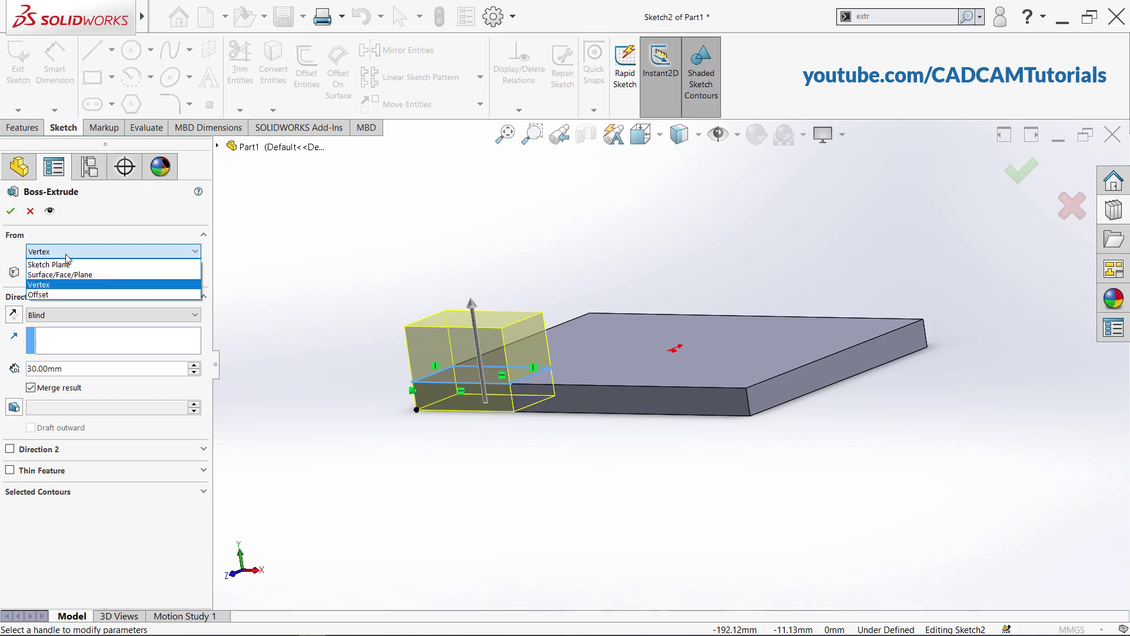
click(53, 265)
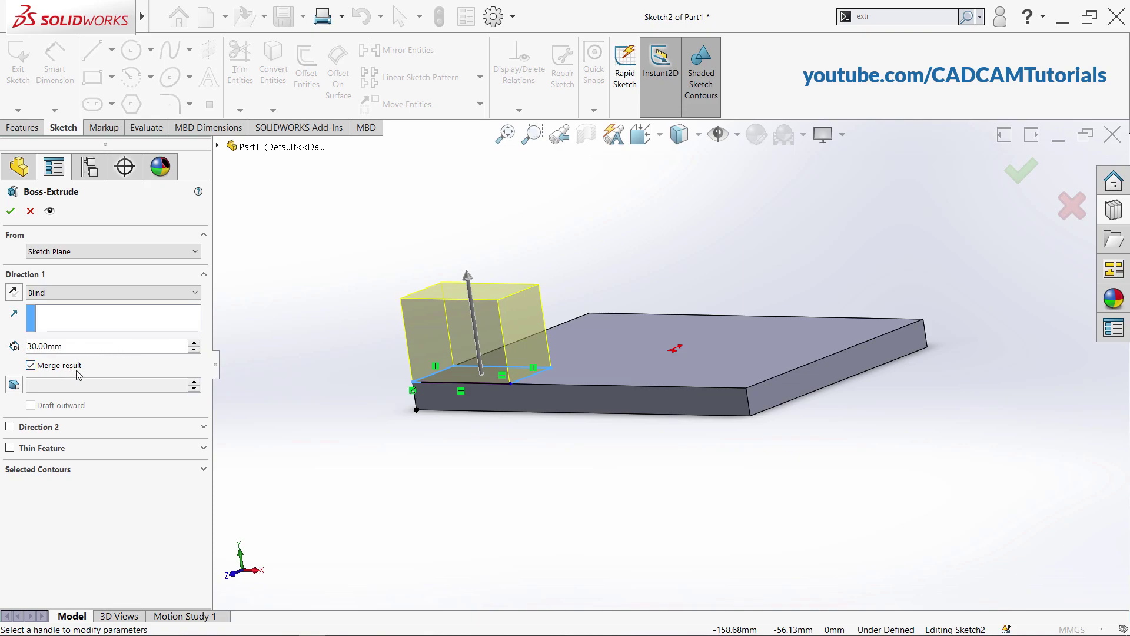
click(31, 366)
click(10, 211)
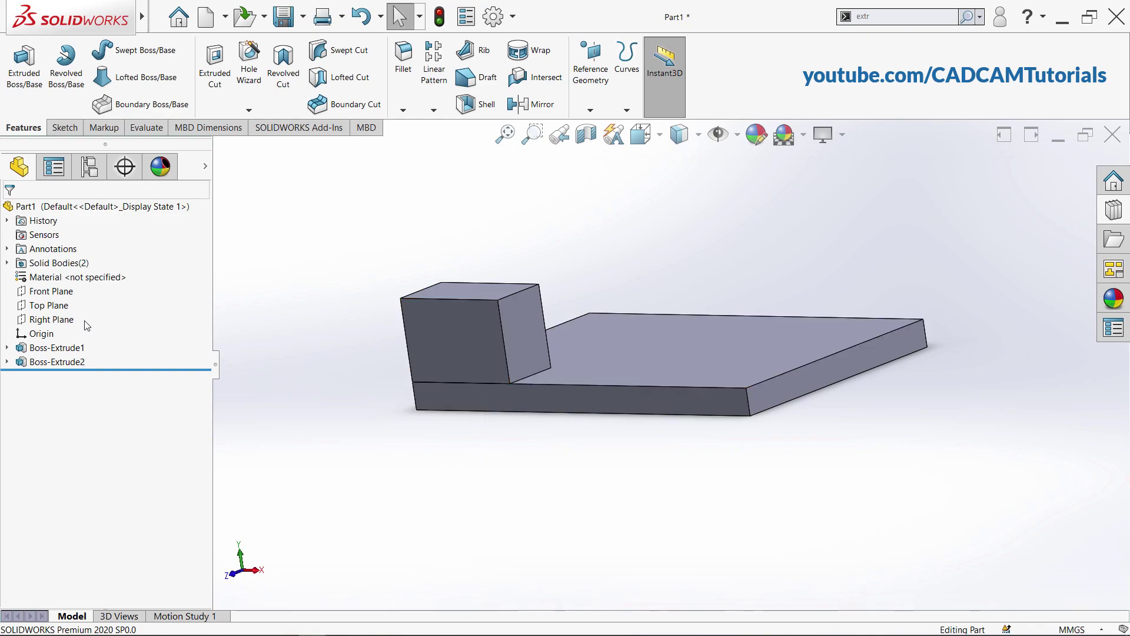
Examine the entries in the Solid Bodies folder by highlighting the base plate and the block separately
click(8, 263)
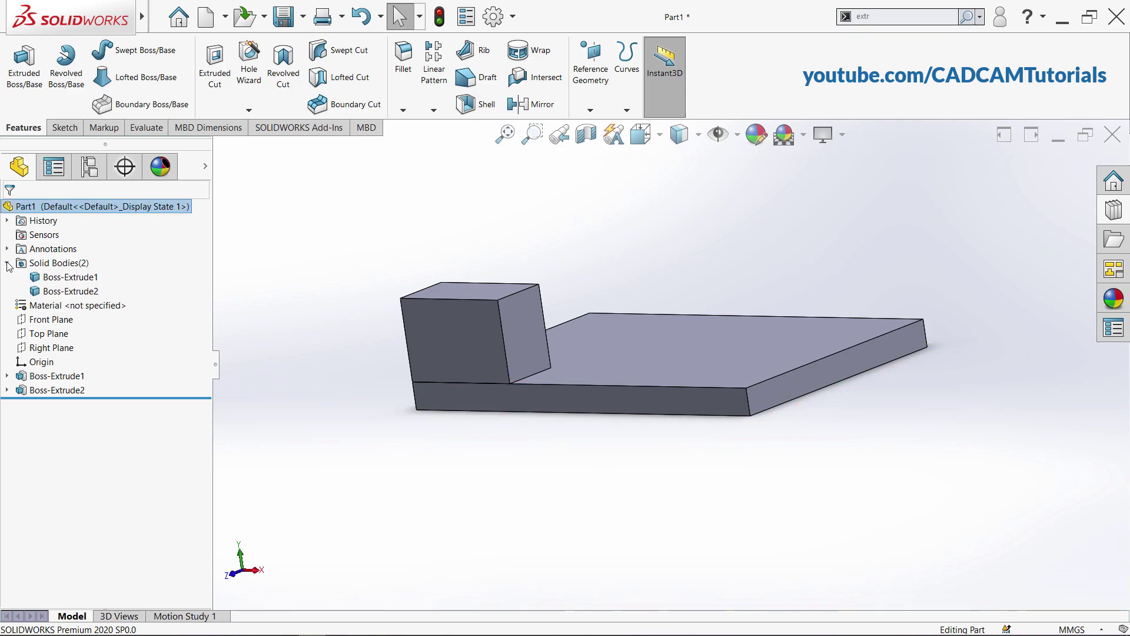
click(79, 282)
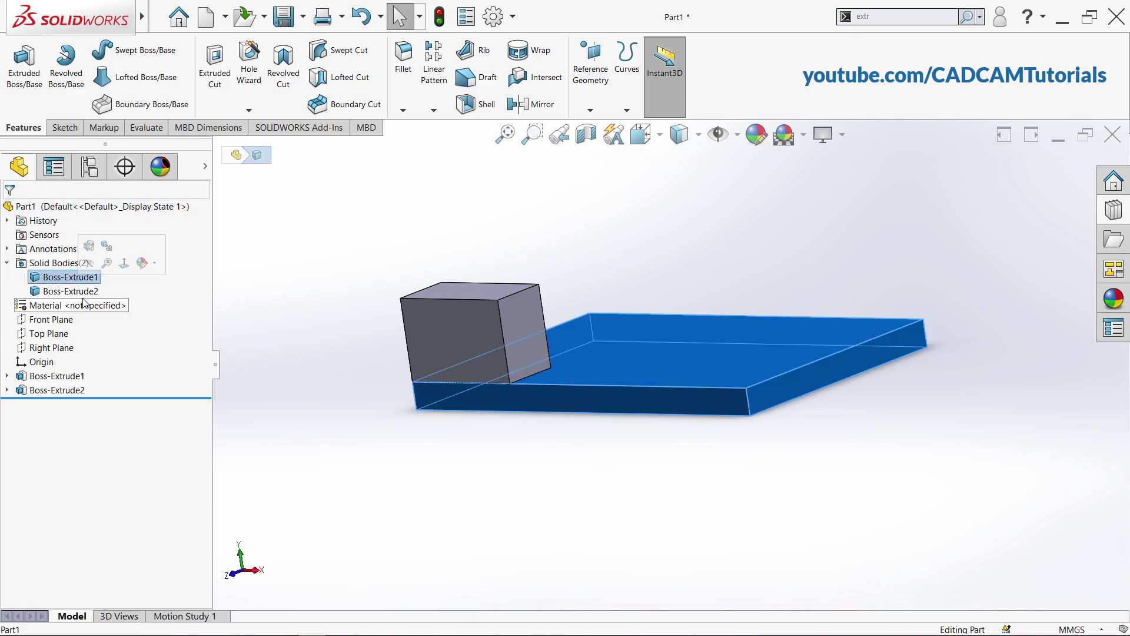
click(82, 293)
click(8, 263)
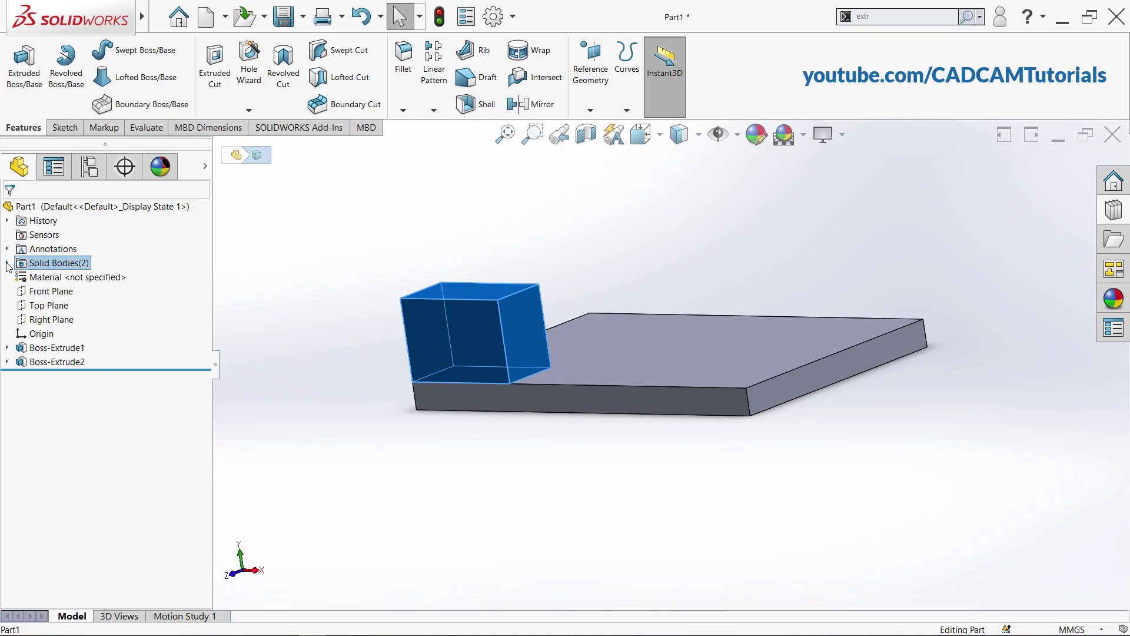
click(292, 389)
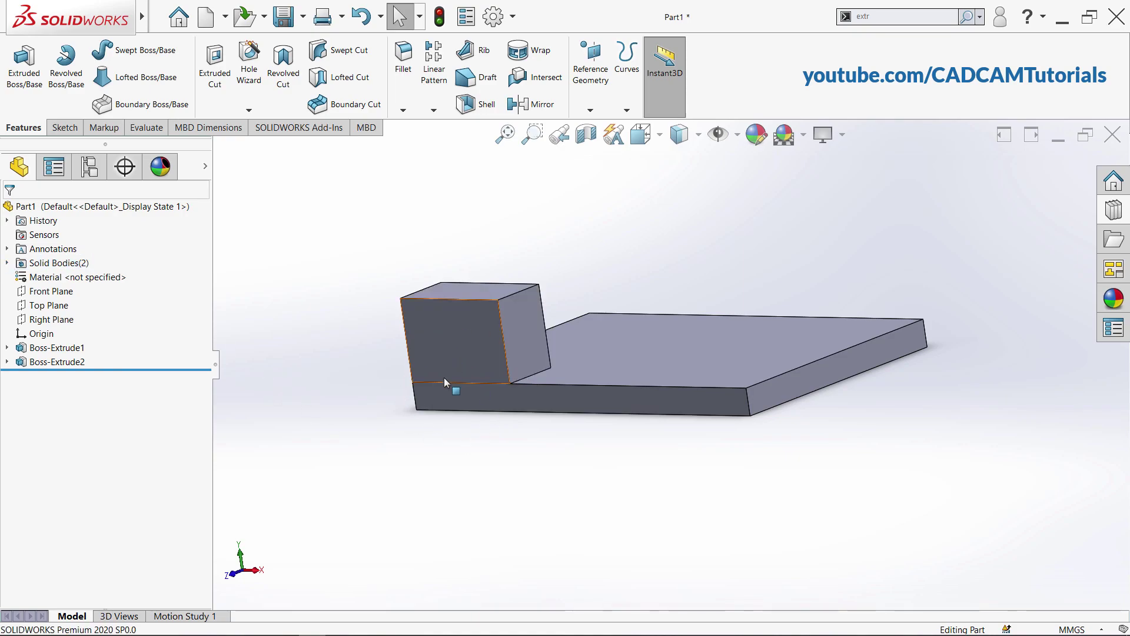
Edit the Boss-Extrude2 feature to enable Merge result and accept the change
click(24, 363)
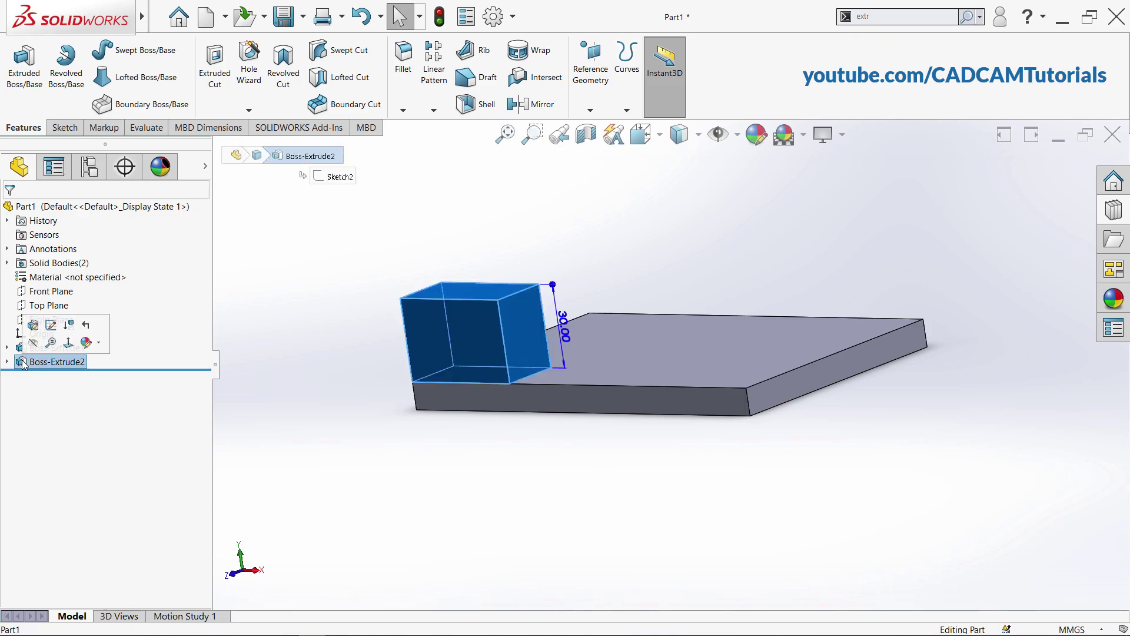
click(33, 327)
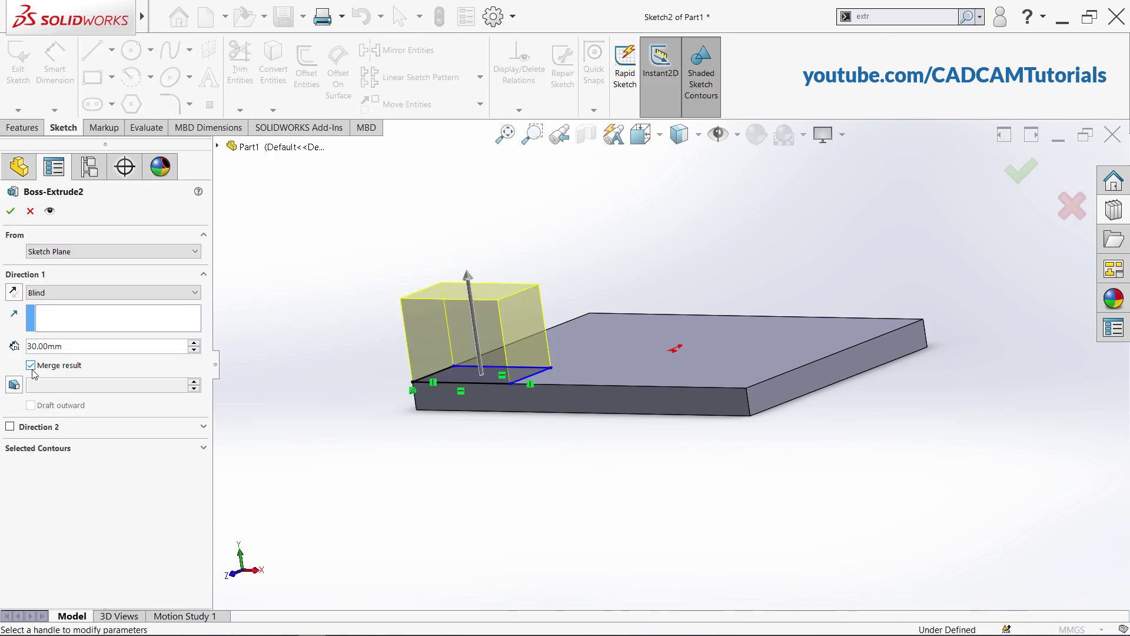
click(11, 211)
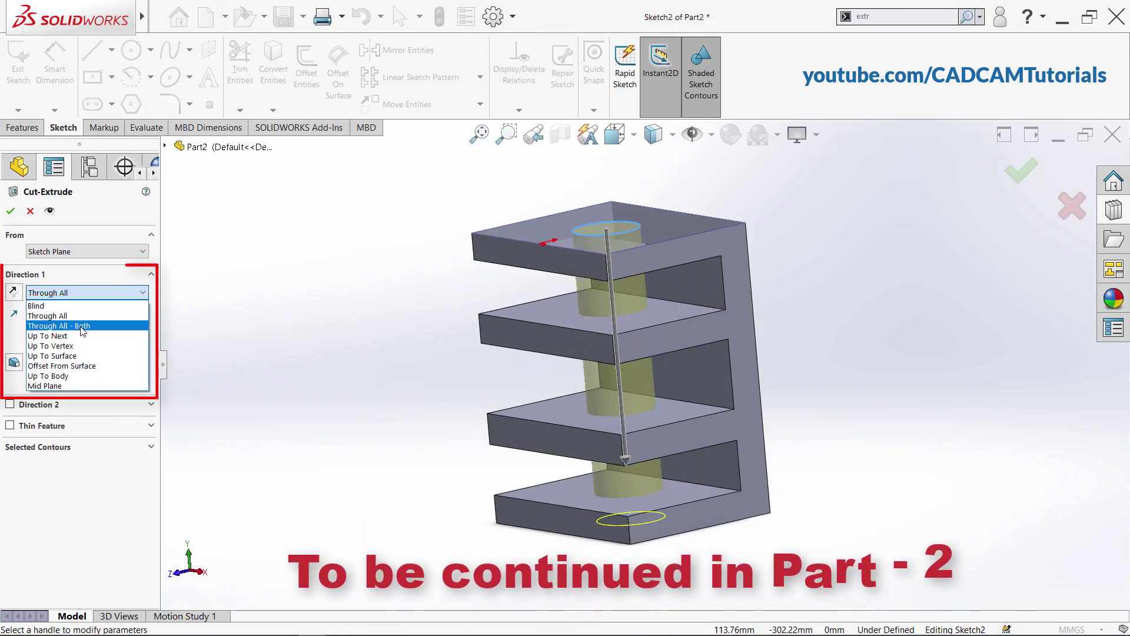
Try the Through All - Both and Up To Vertex end conditions for the circular cut through the stacked plates
click(59, 329)
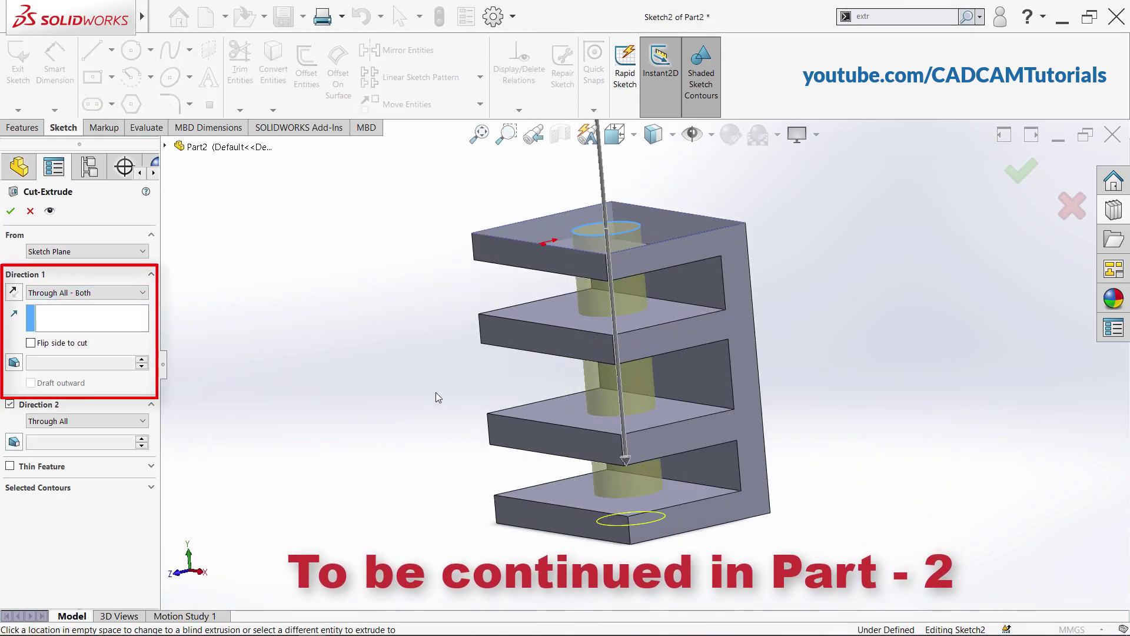
click(88, 293)
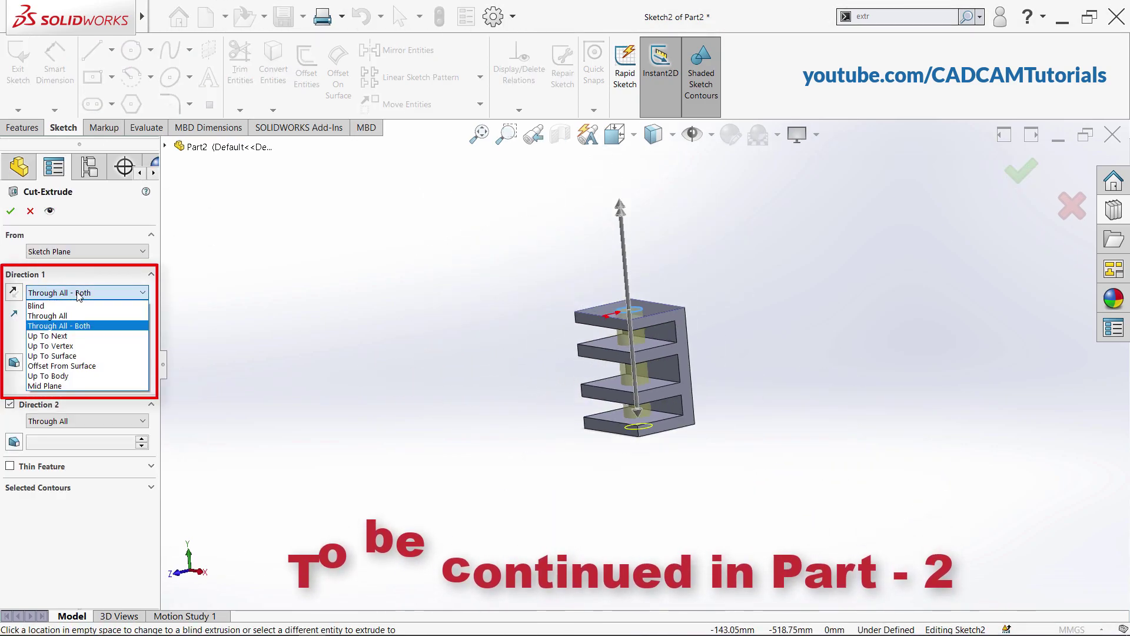
click(66, 346)
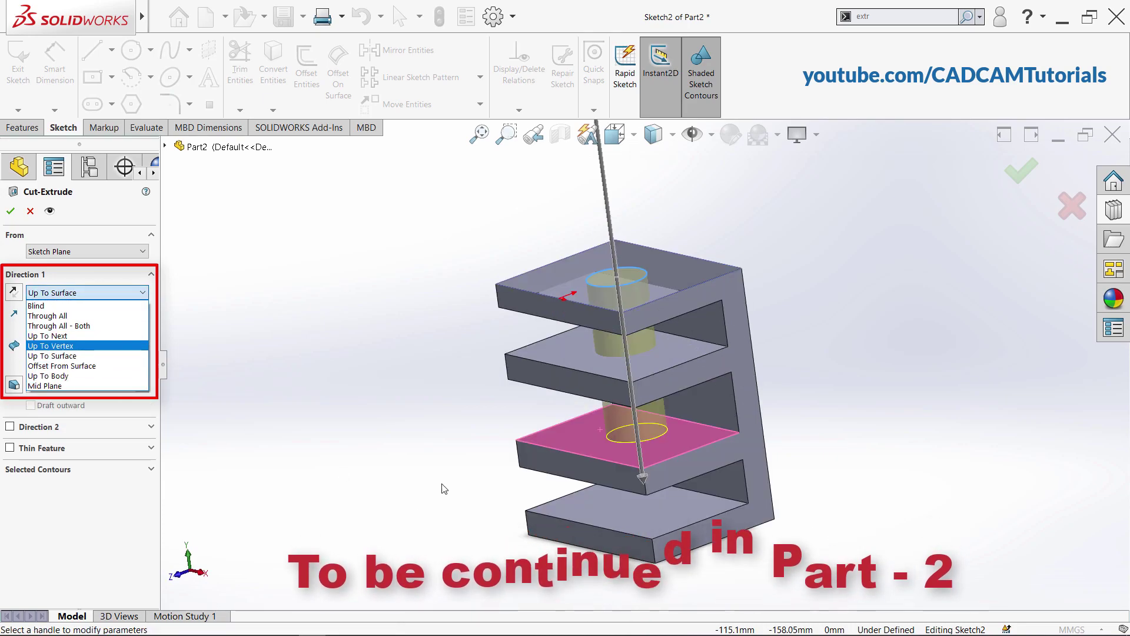
click(442, 489)
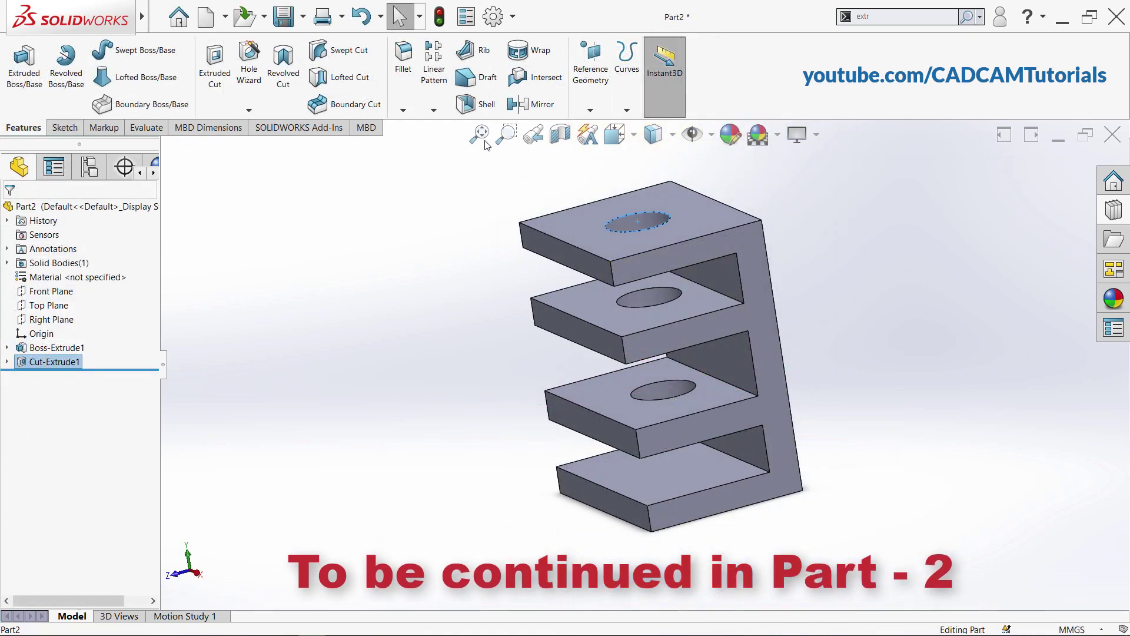
Show the whole slotted part in the Trimetric orientation with the Hidden Lines Removed display style
click(480, 135)
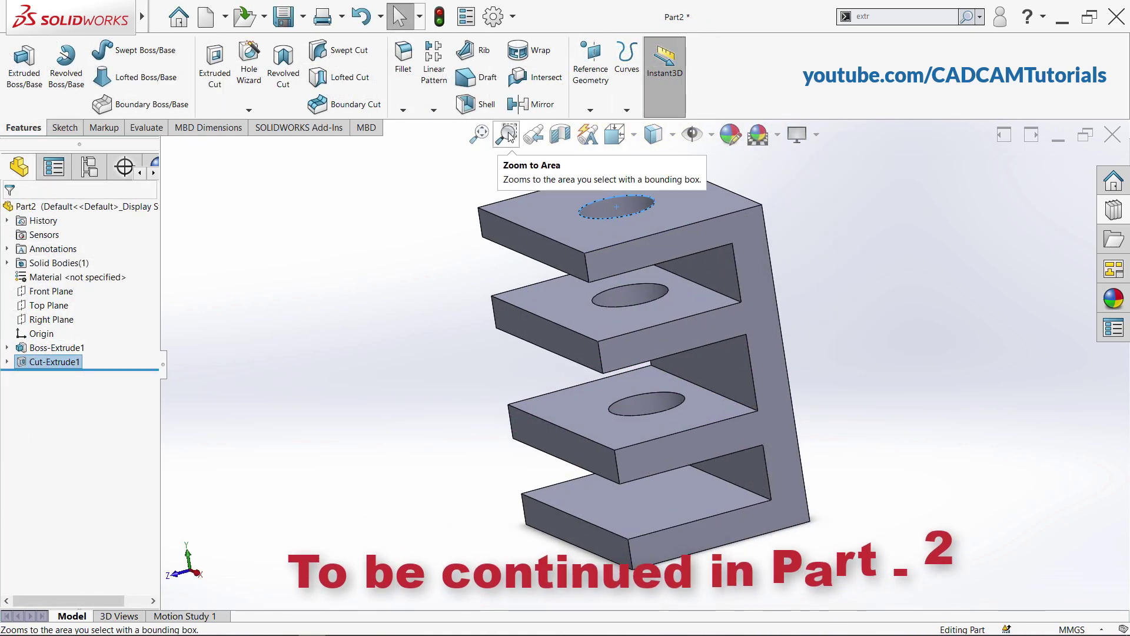
click(636, 138)
click(695, 203)
click(673, 135)
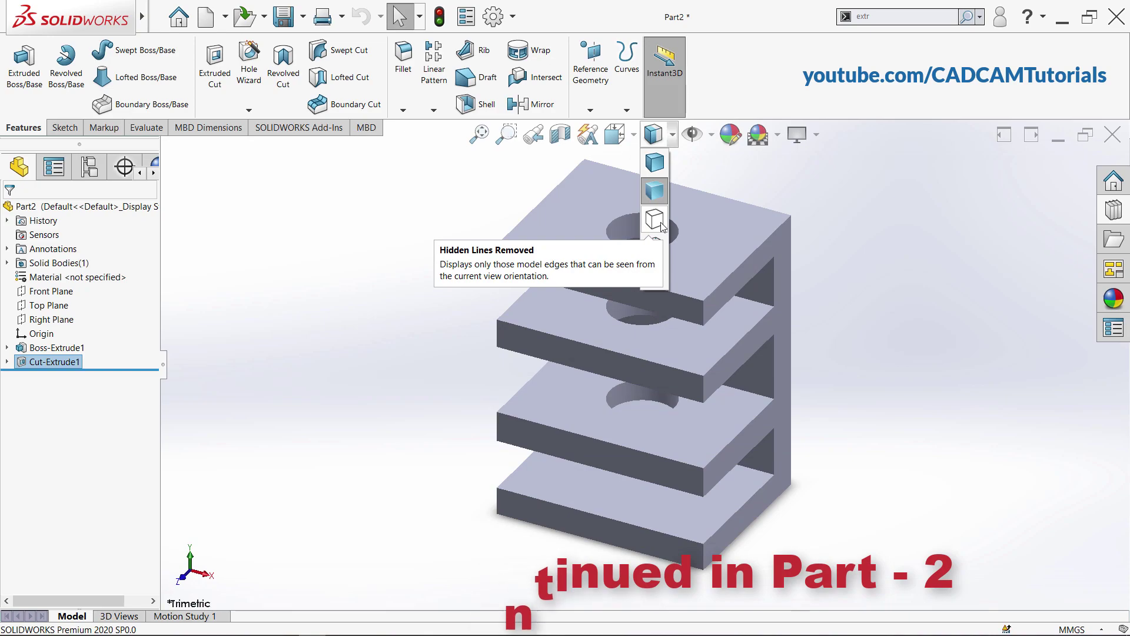
click(660, 222)
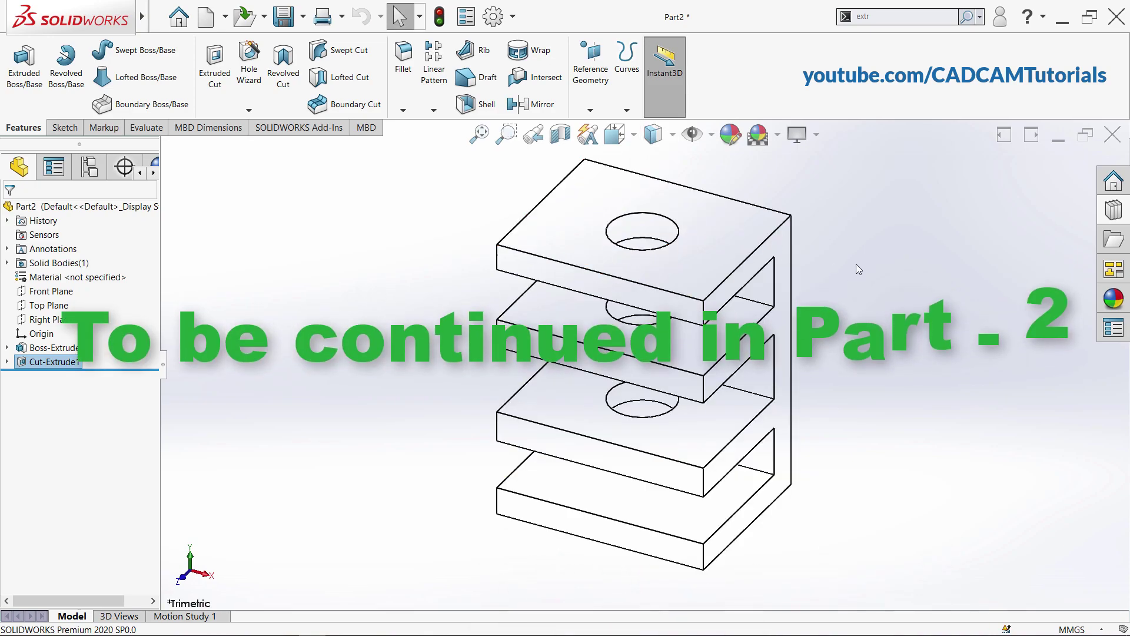